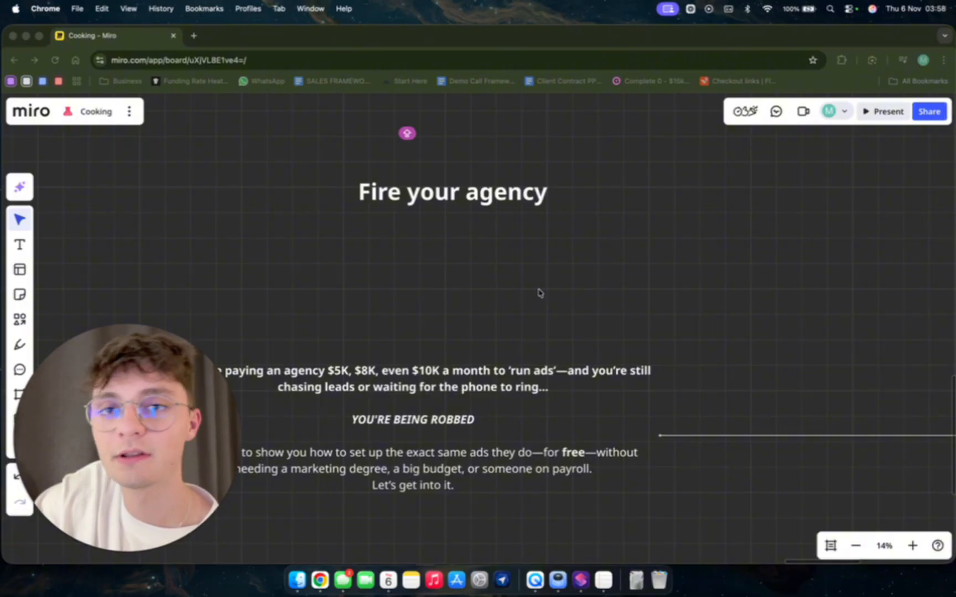
# Read through the board's notes on agencies and the STEPS list for setting up the ads.
pyautogui.hscroll(5, 341, 401)
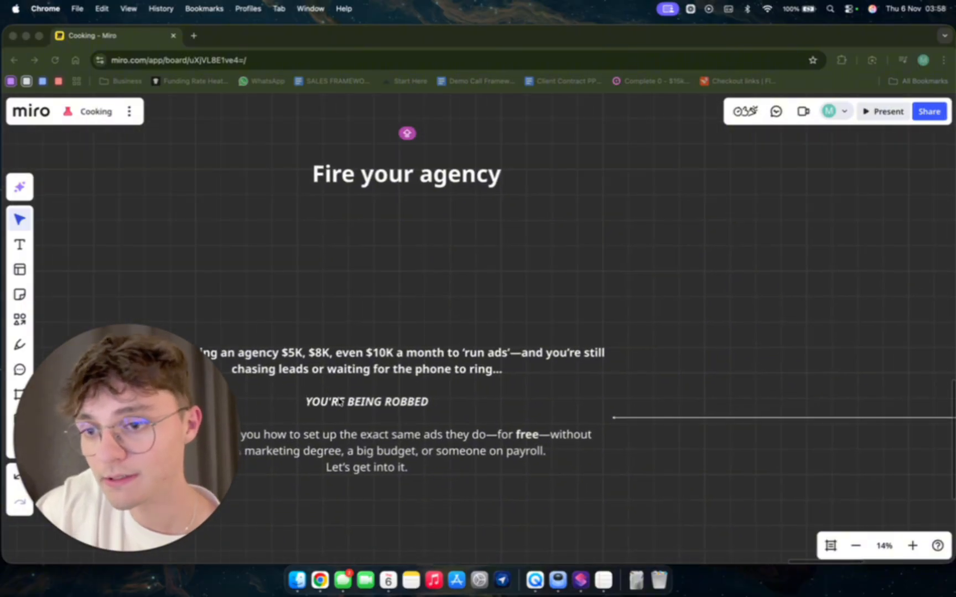
pyautogui.hscroll(10, 568, 335)
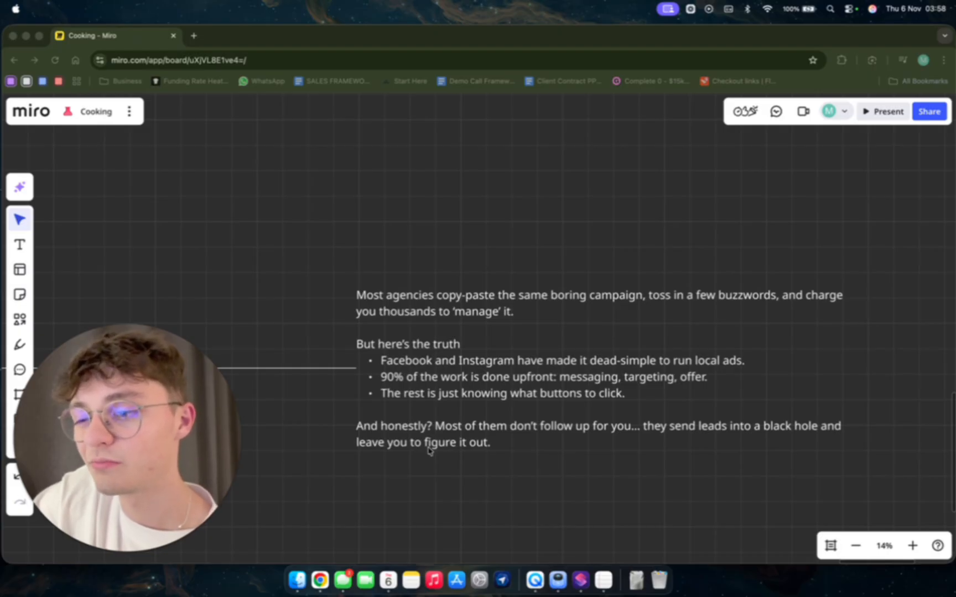
pyautogui.hscroll(10, 419, 454)
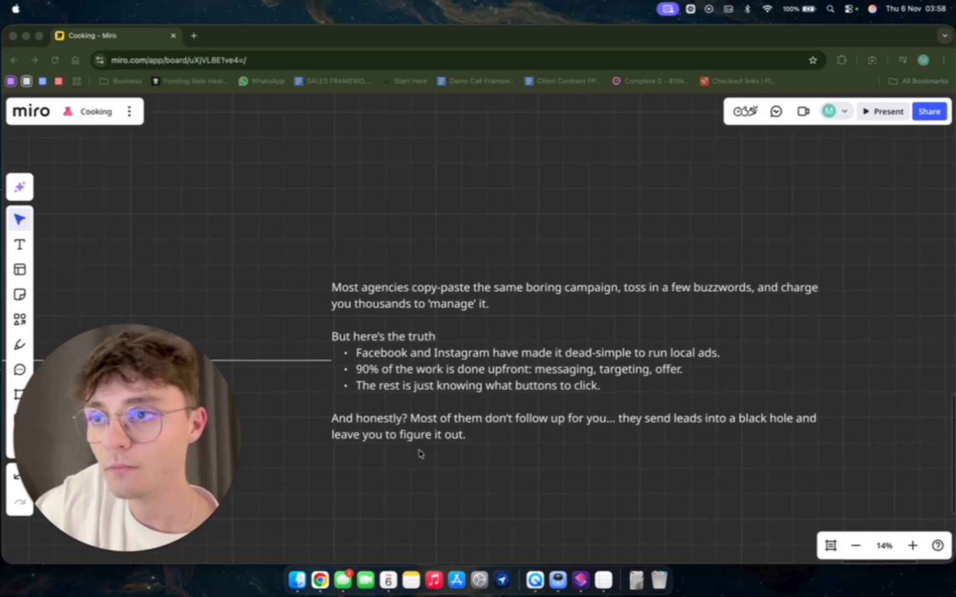
pyautogui.hscroll(8, 418, 454)
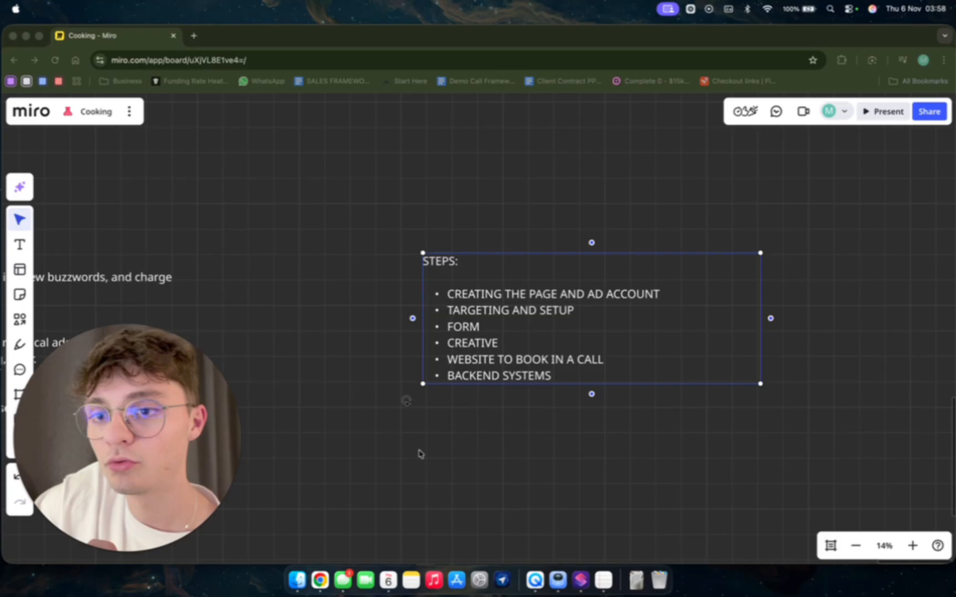
pyautogui.click(424, 291)
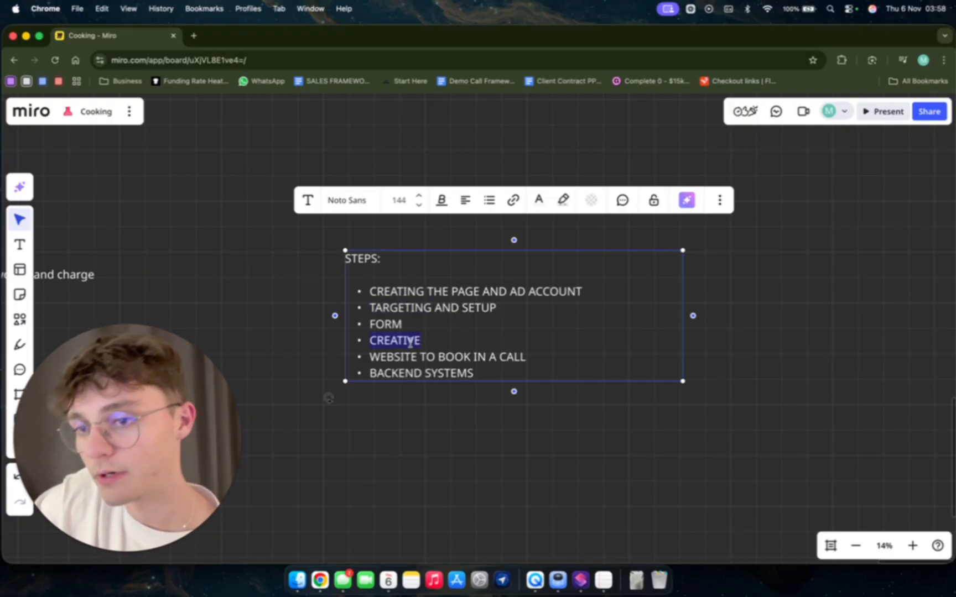
pyautogui.click(453, 360)
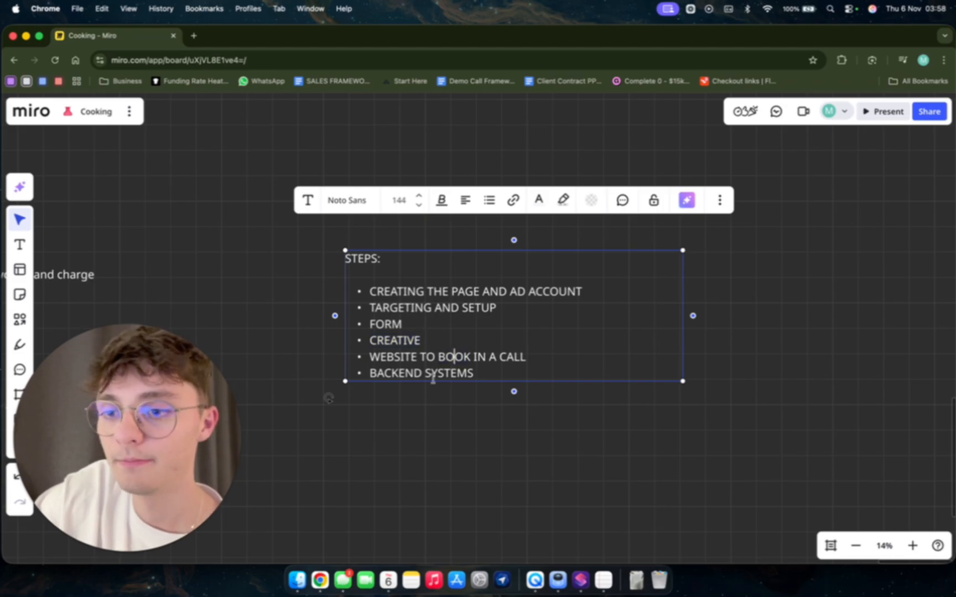
# Open the Facebook Ads Manager campaigns page in a new browser tab.
pyautogui.click(194, 35)
pyautogui.write('face')
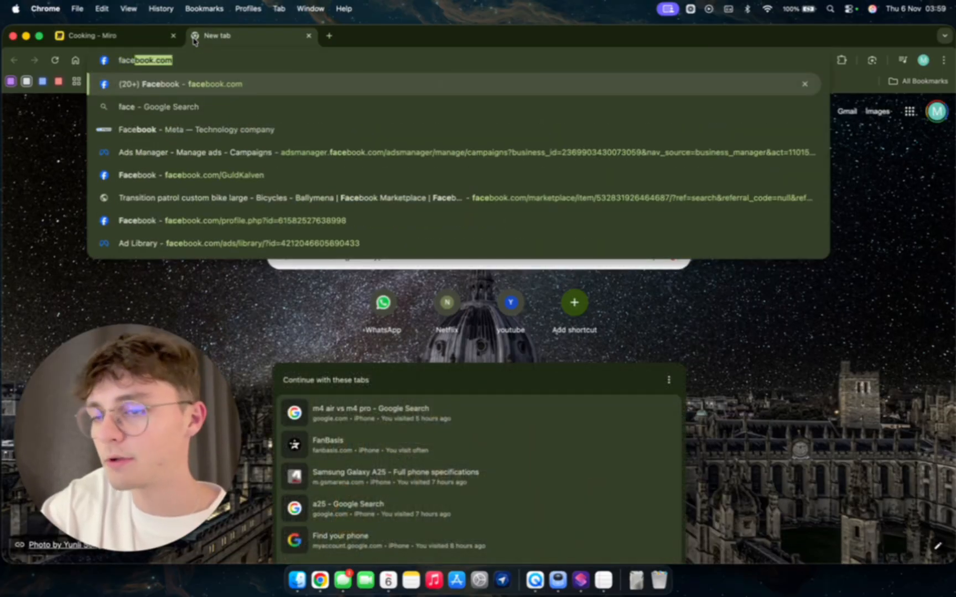
pyautogui.write('b')
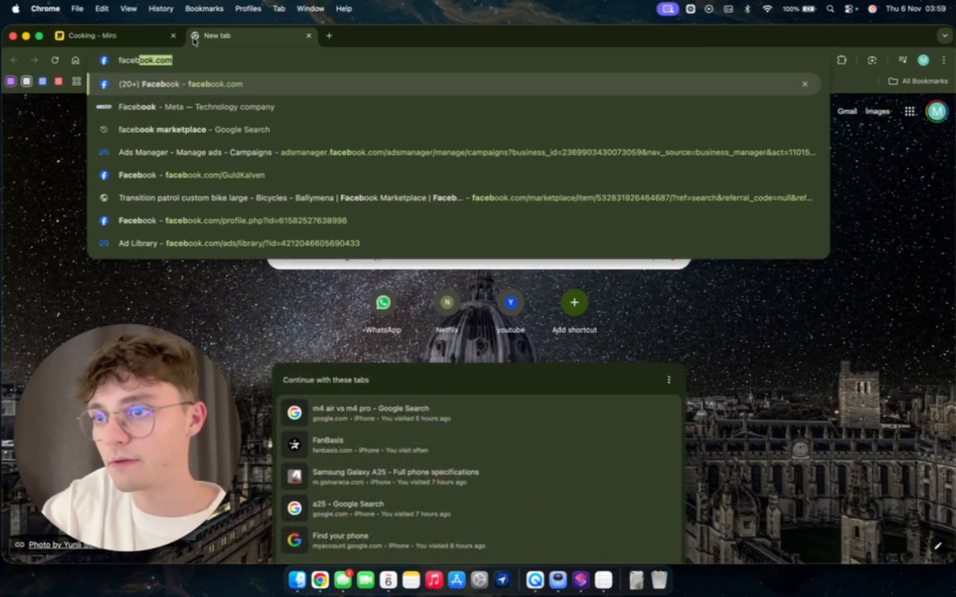
pyautogui.click(223, 151)
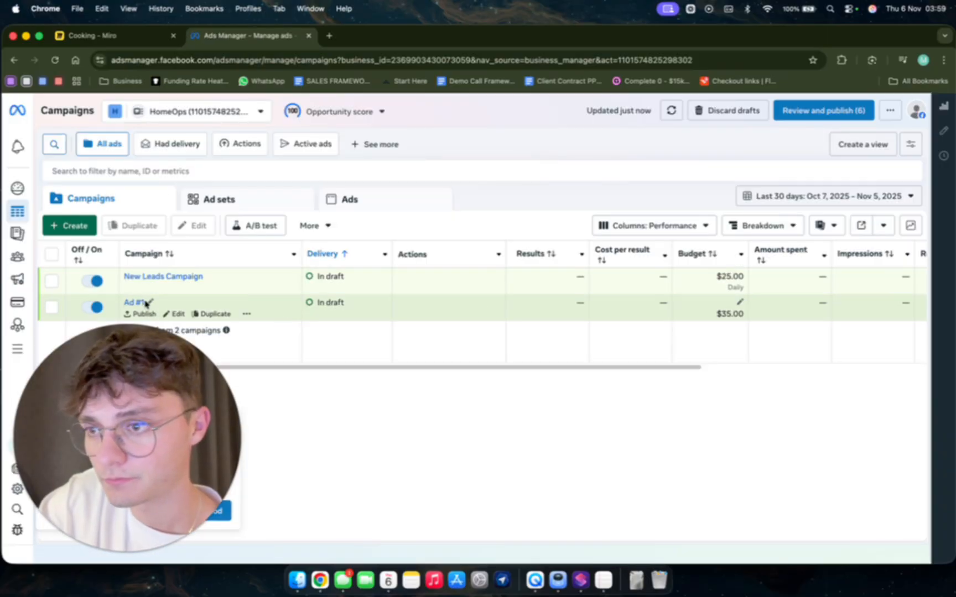
pyautogui.click(214, 287)
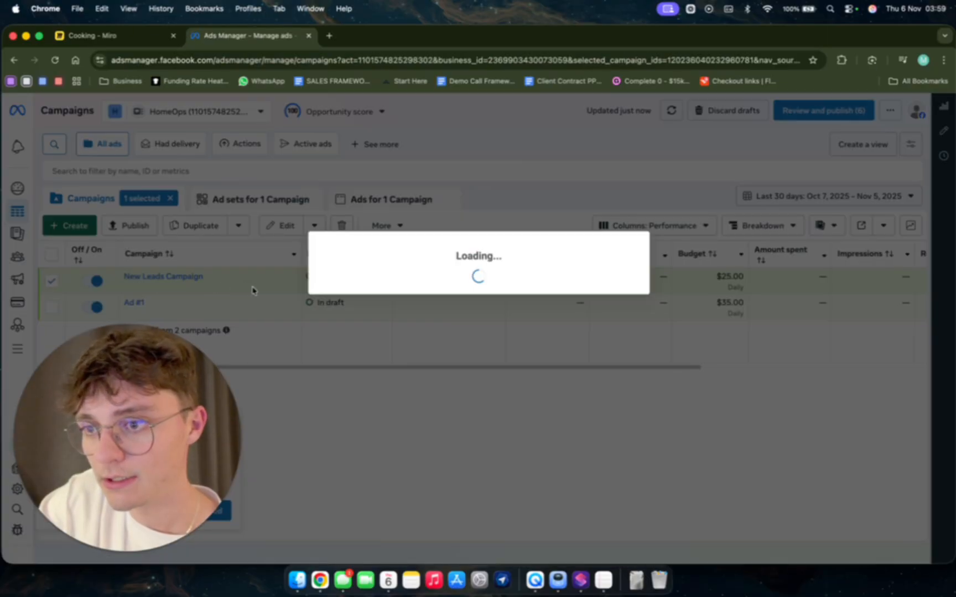
pyautogui.click(633, 227)
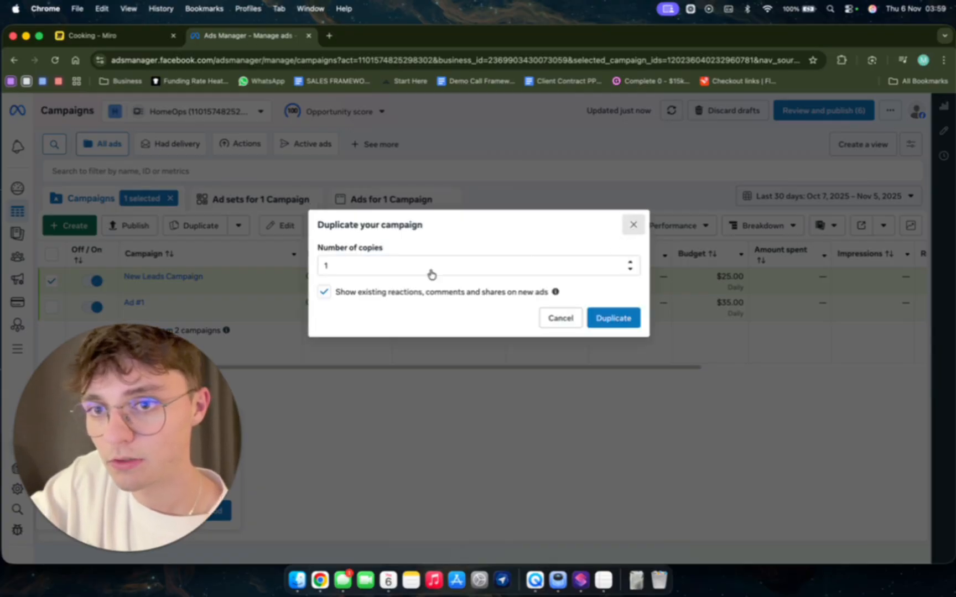
pyautogui.click(247, 287)
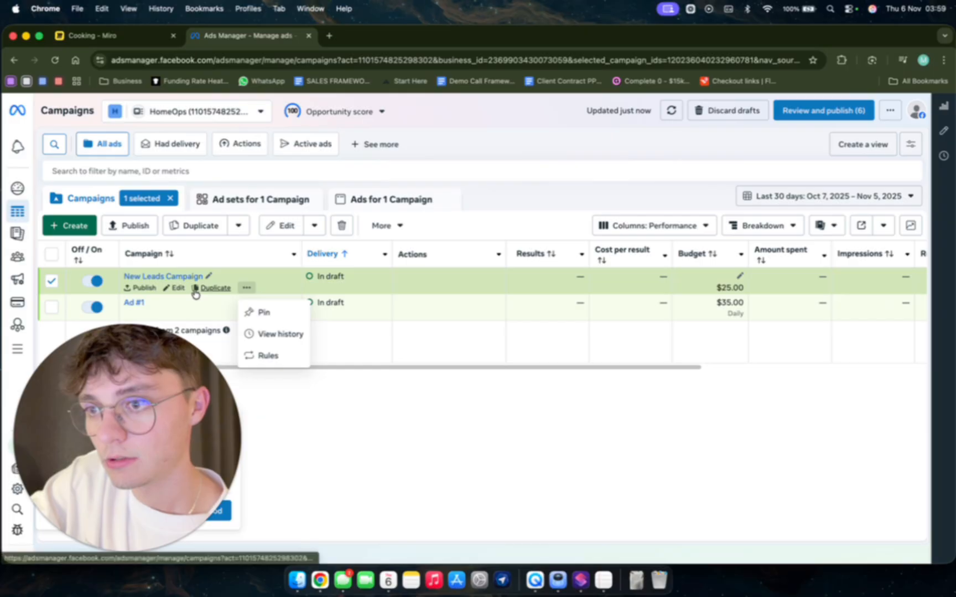
# Create a new campaign with the Auction buying type and the Leads objective.
pyautogui.click(82, 222)
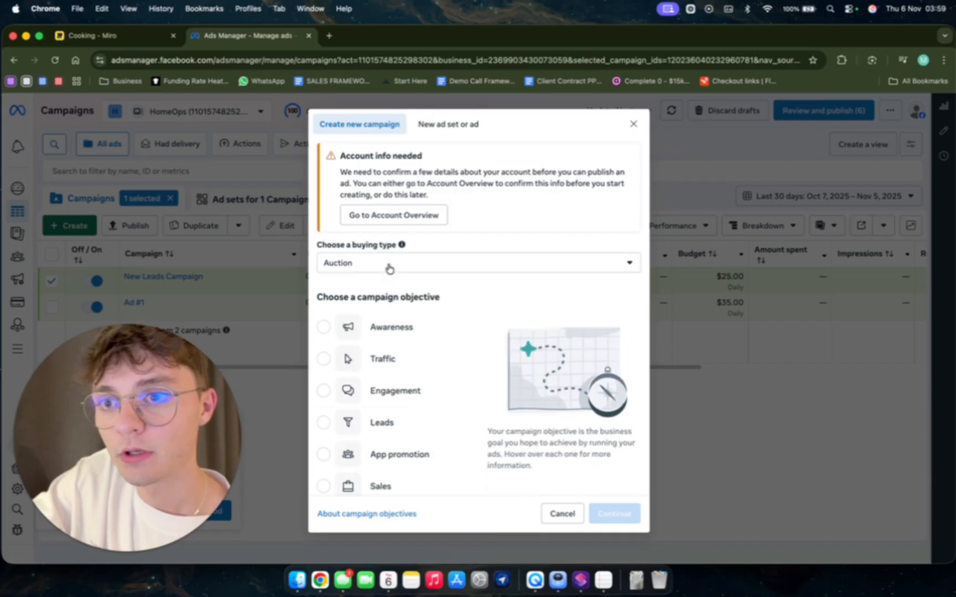
pyautogui.click(354, 425)
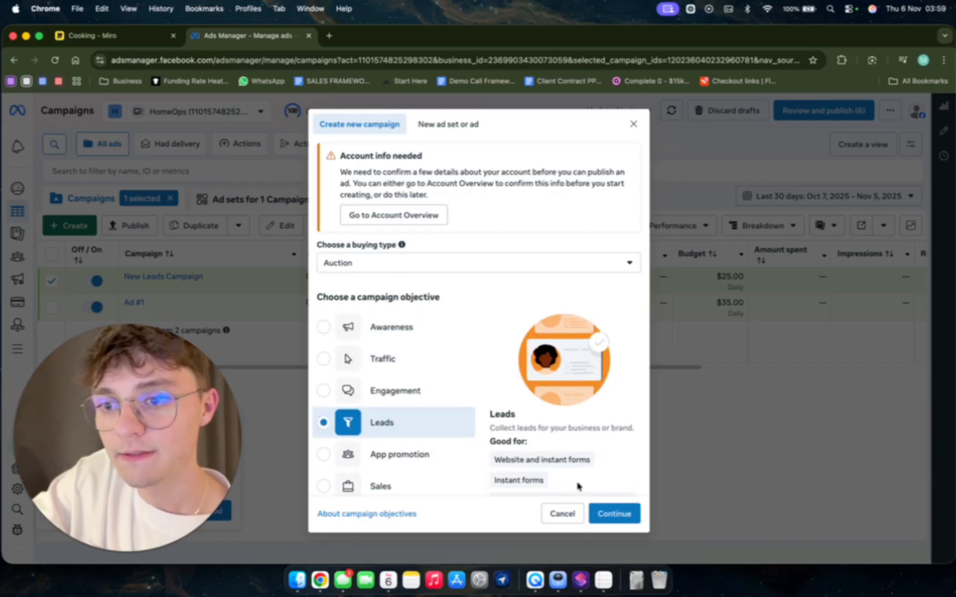
pyautogui.click(609, 514)
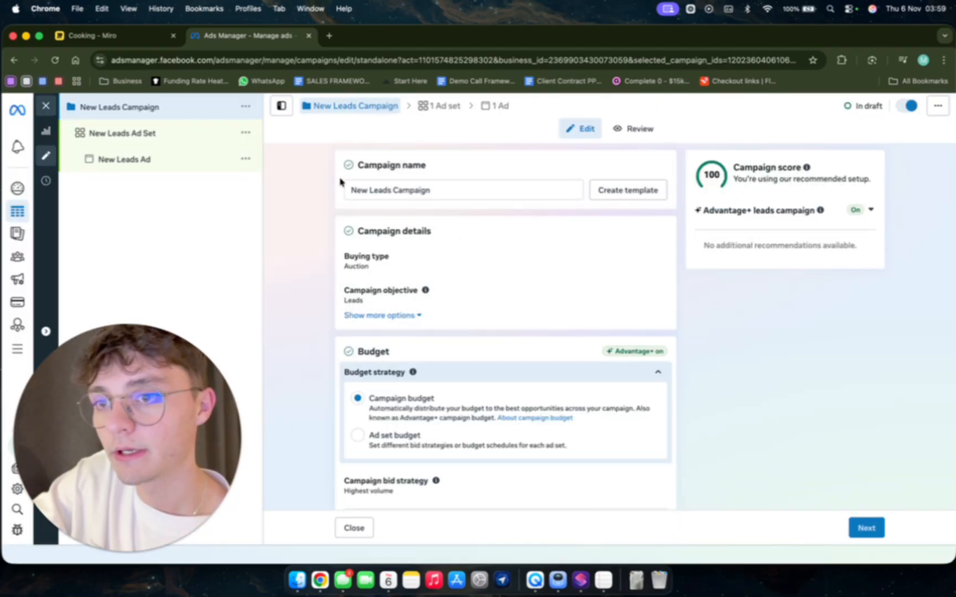
# Review the campaign's name, budget strategy and special ad categories, and continue to the ad set settings.
pyautogui.click(429, 191)
pyautogui.press('super+a')
pyautogui.scroll(-5, 360, 411)
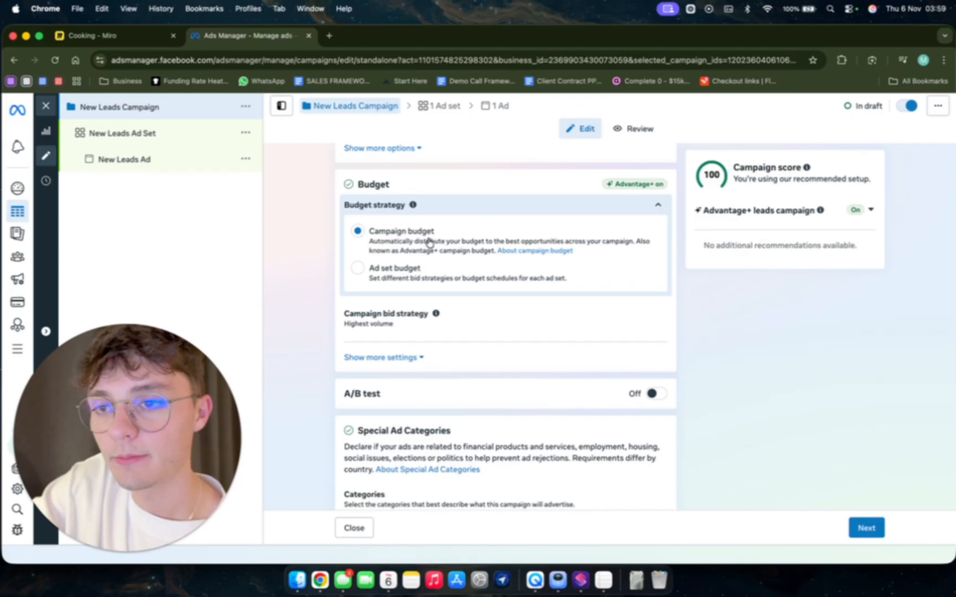
pyautogui.scroll(-1, 400, 412)
pyautogui.scroll(-1, 400, 412)
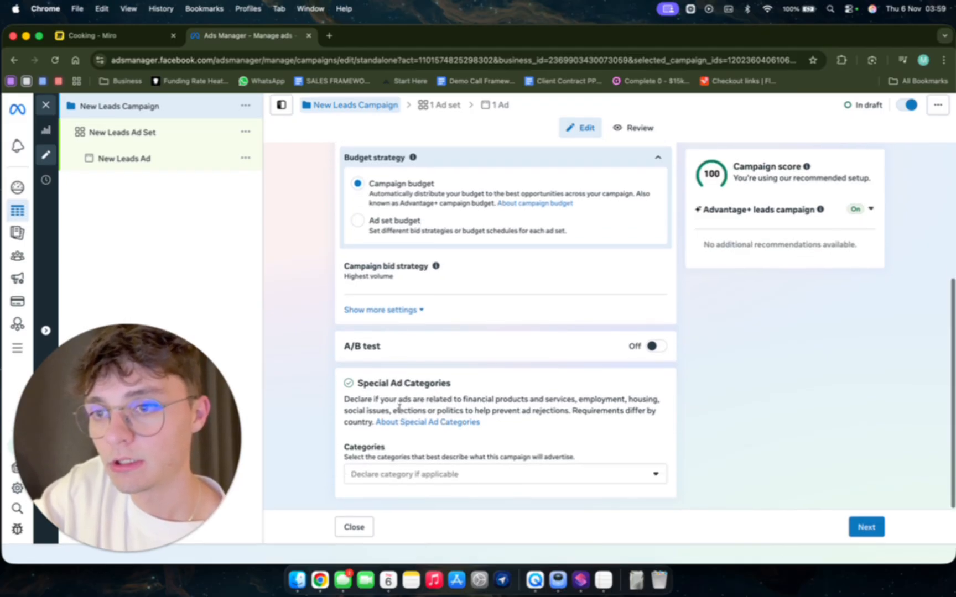
pyautogui.scroll(5, 528, 416)
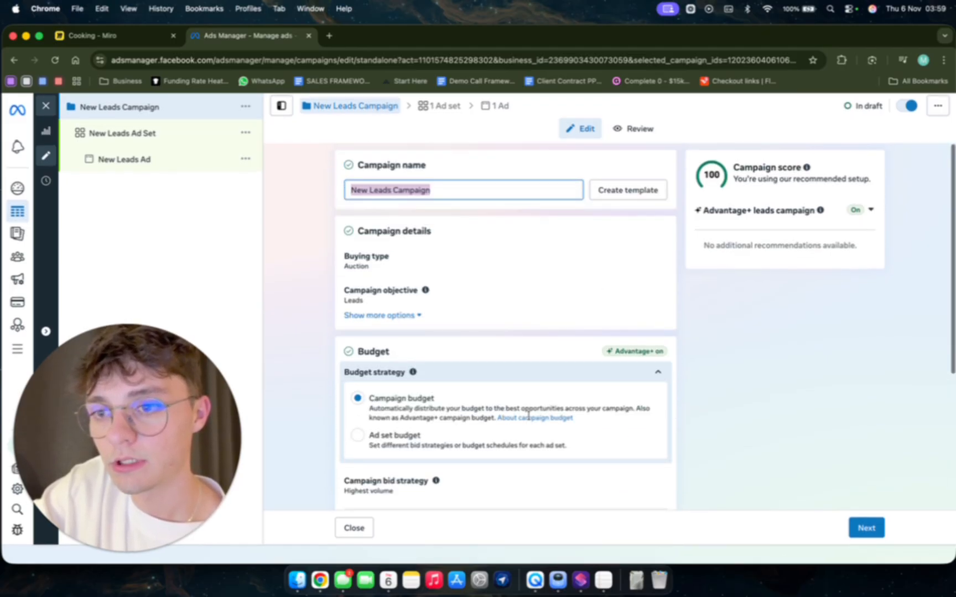
pyautogui.scroll(-5, 529, 421)
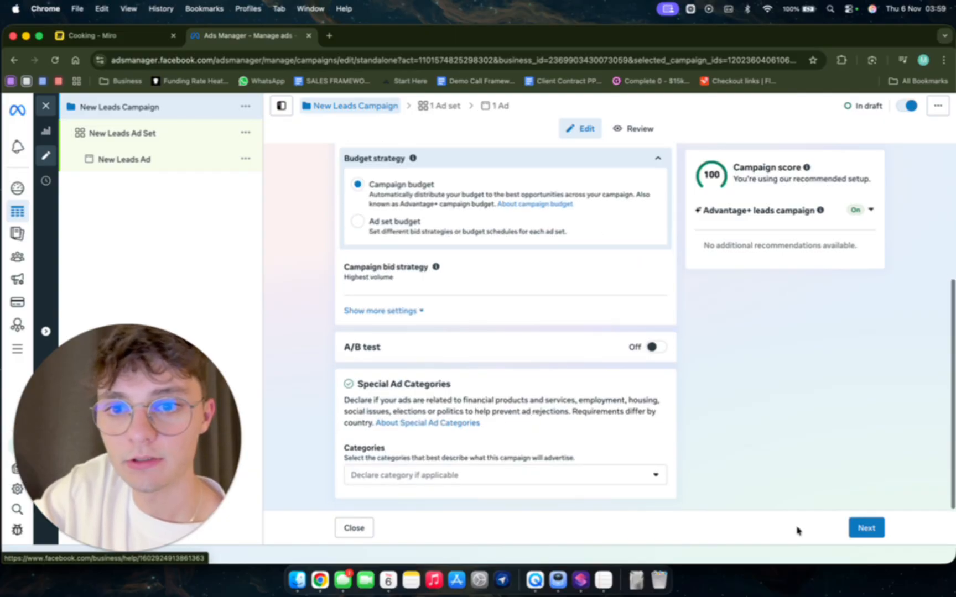
pyautogui.click(866, 529)
# Examine the ad set's name, conversion location options, performance goal, value rules and dynamic creative setting.
pyautogui.tripleClick(425, 190)
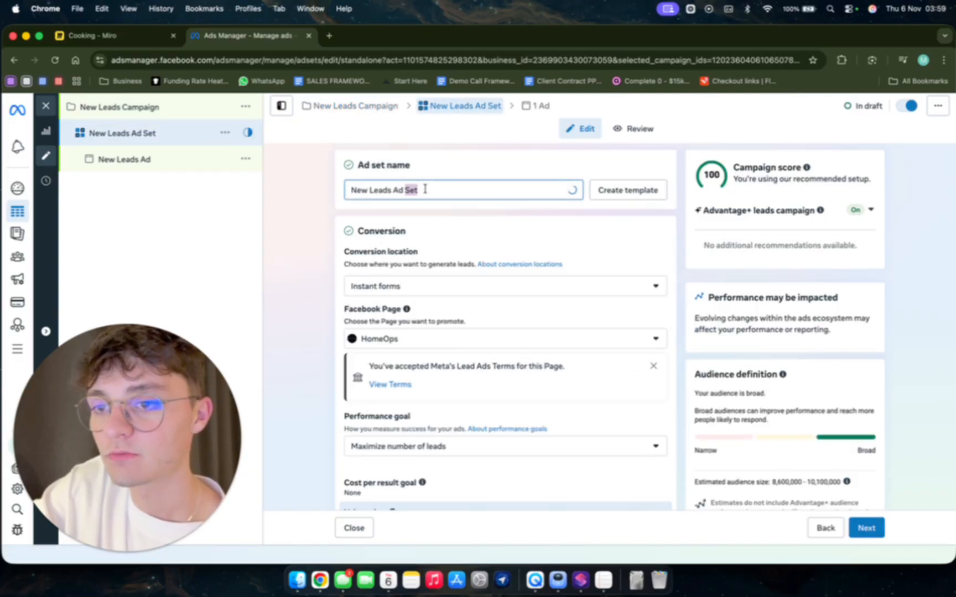
pyautogui.scroll(-1, 453, 319)
pyautogui.click(453, 275)
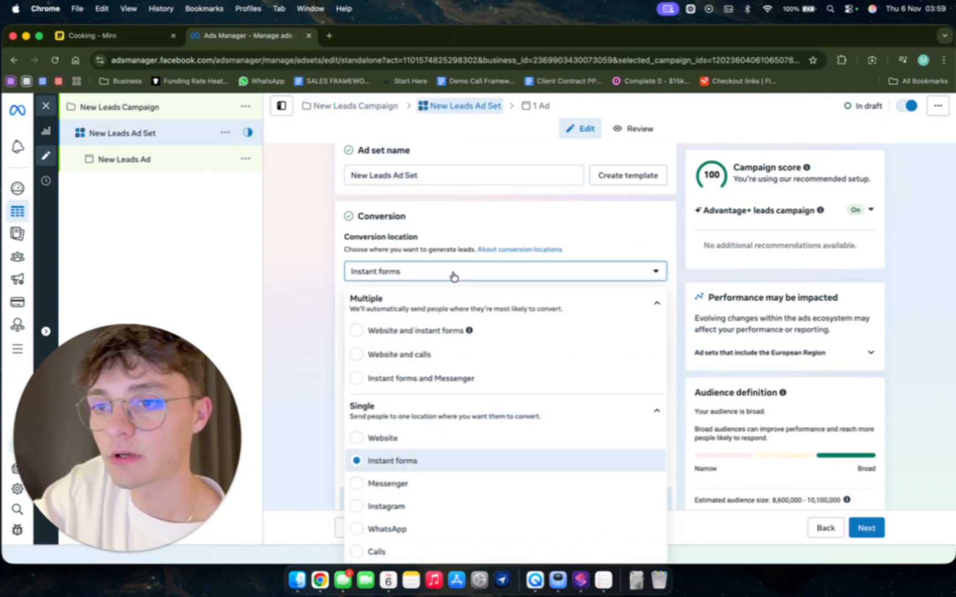
pyautogui.click(453, 274)
pyautogui.click(453, 275)
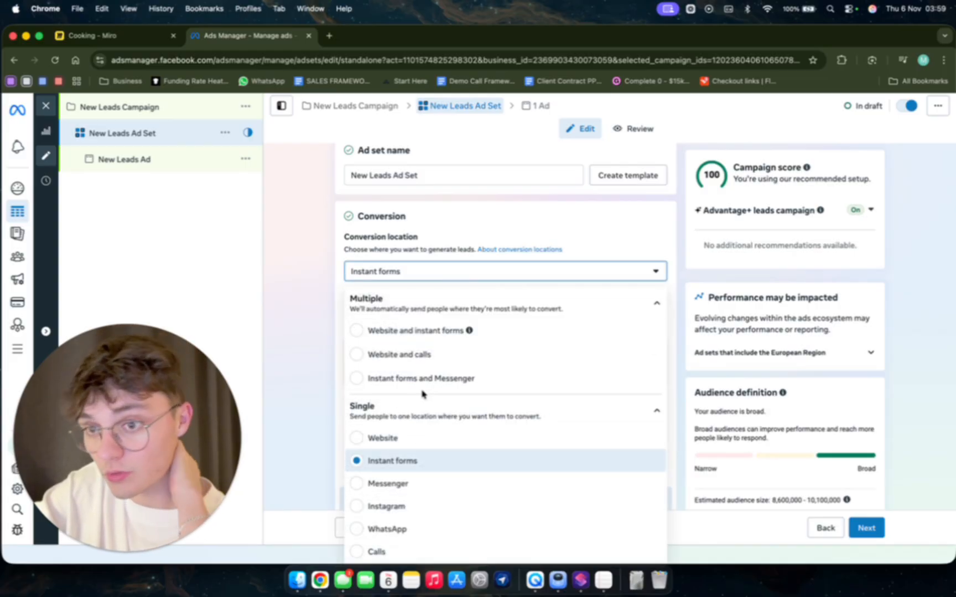
pyautogui.click(344, 386)
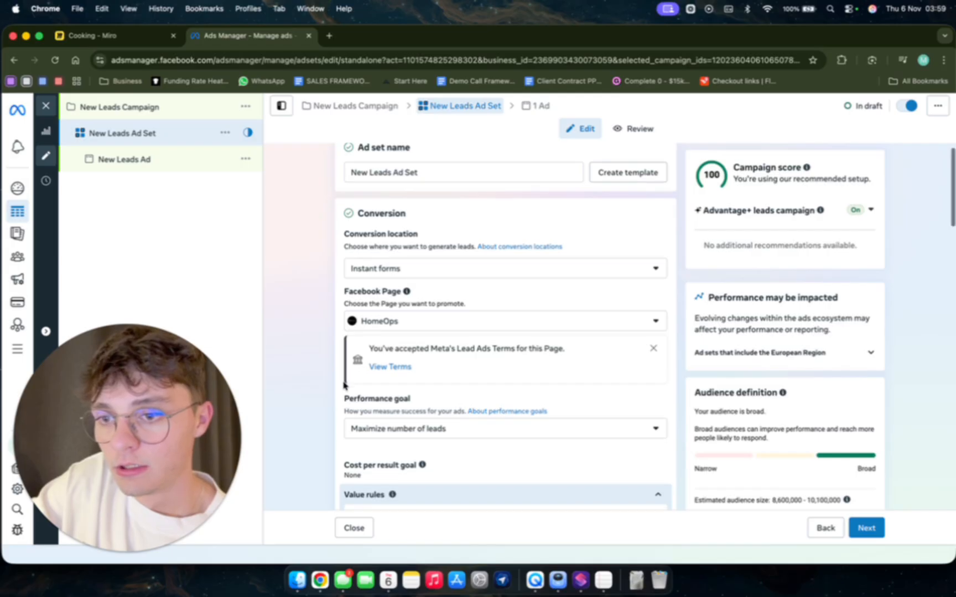
pyautogui.scroll(-5, 344, 386)
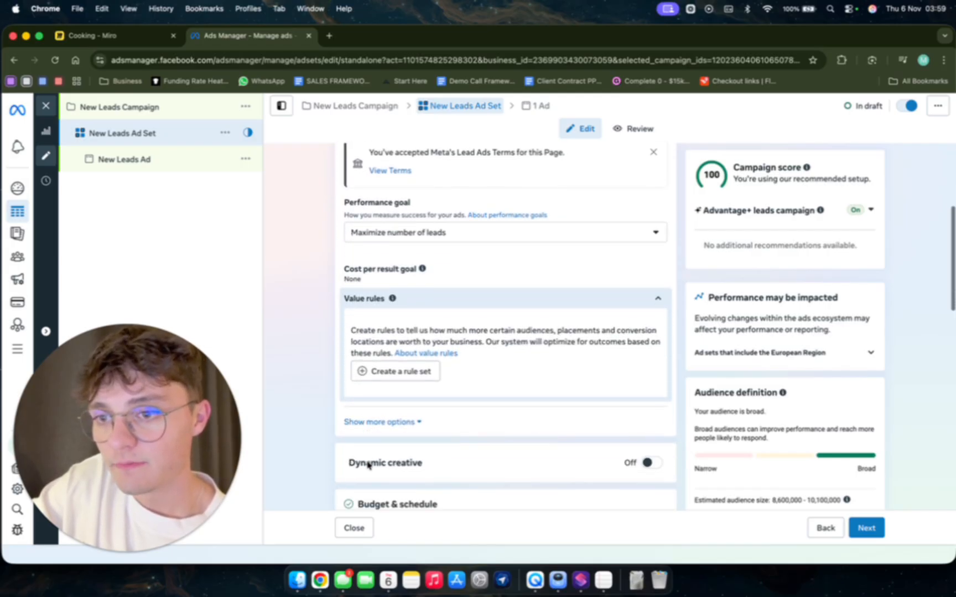
pyautogui.scroll(-3, 369, 332)
pyautogui.scroll(-2, 438, 352)
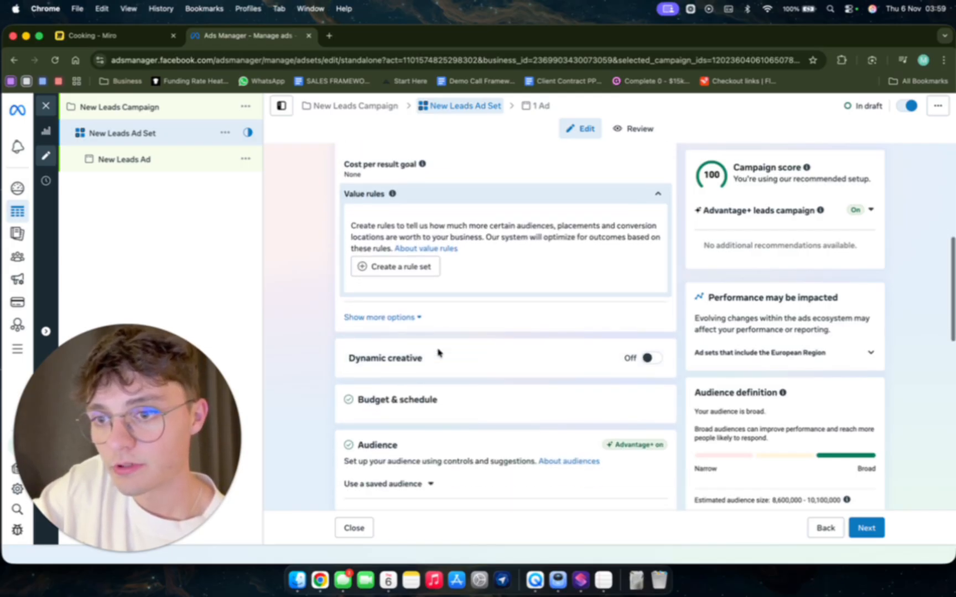
pyautogui.scroll(-3, 438, 352)
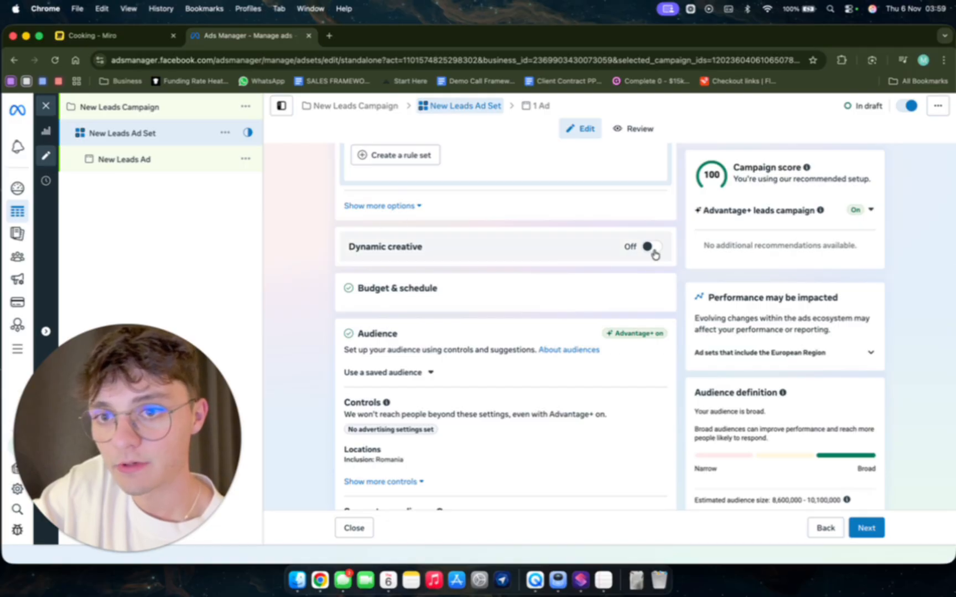
pyautogui.moveTo(659, 258)
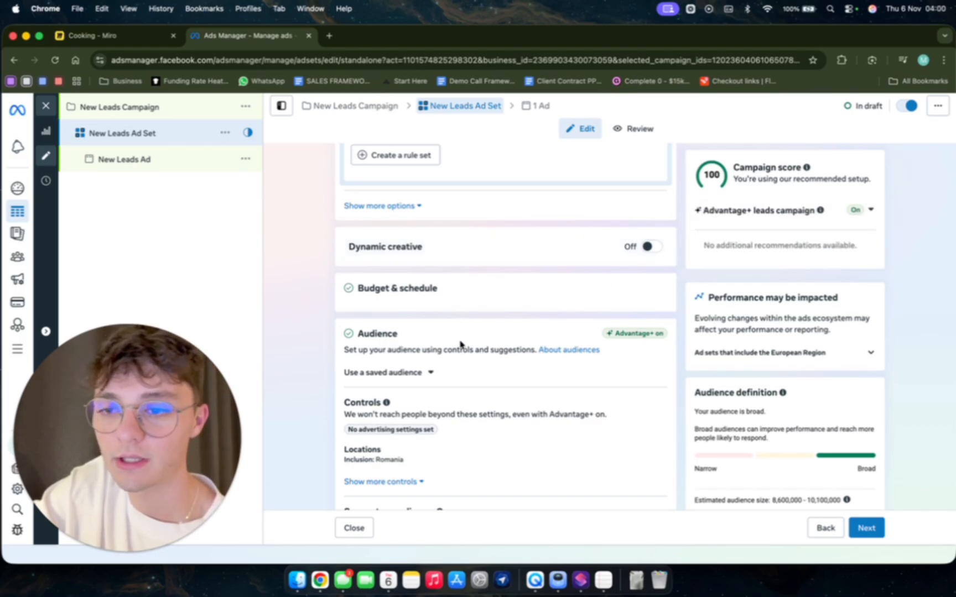
# Add San Diego, Texas, United States to the ad set's included audience locations.
pyautogui.scroll(-4, 461, 344)
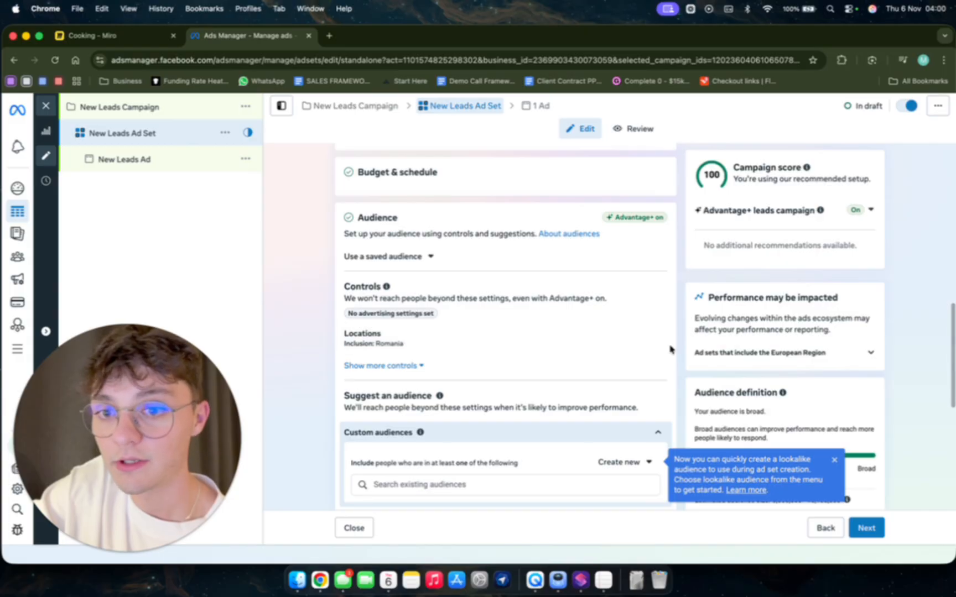
pyautogui.click(661, 338)
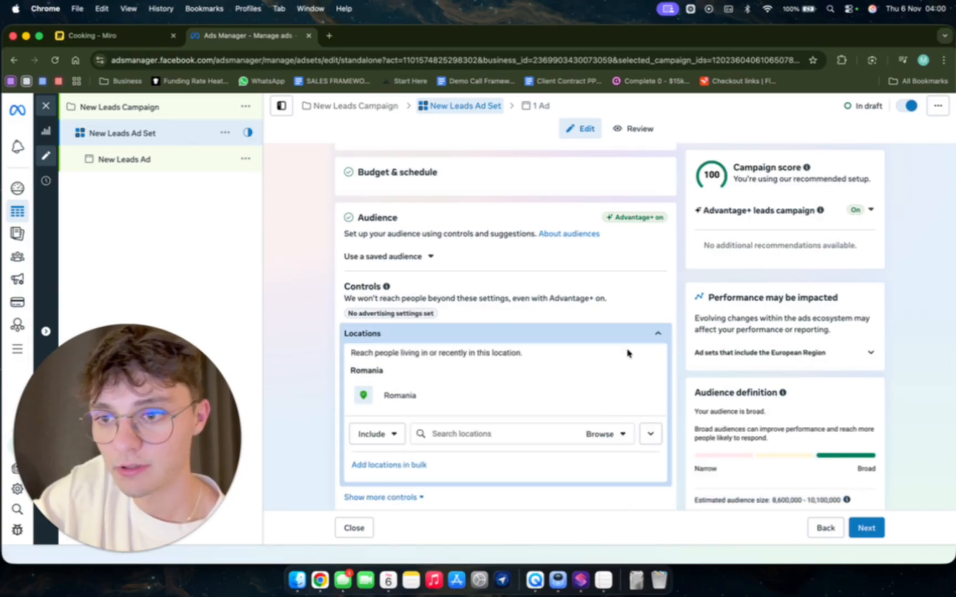
pyautogui.click(468, 432)
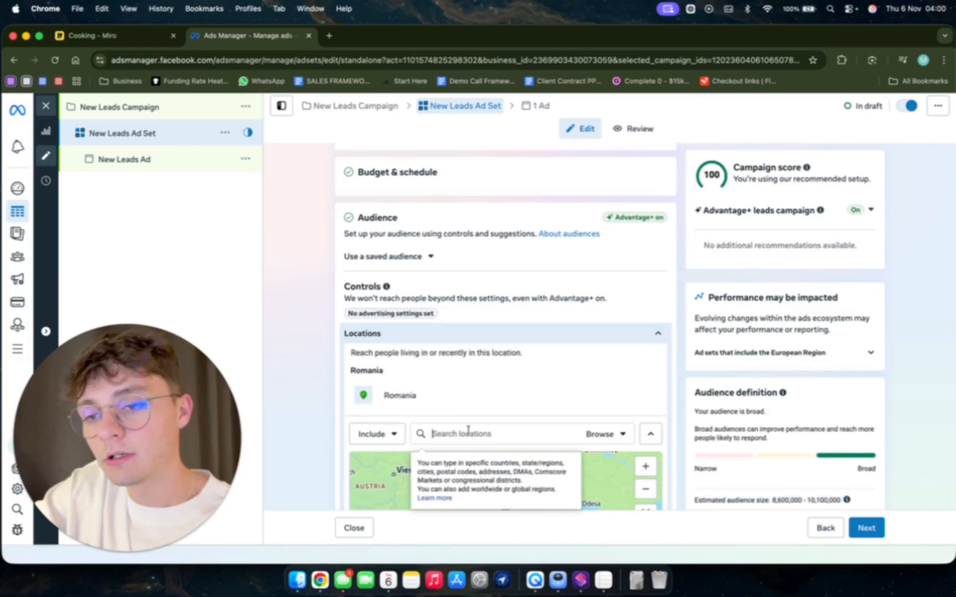
pyautogui.write('san diego')
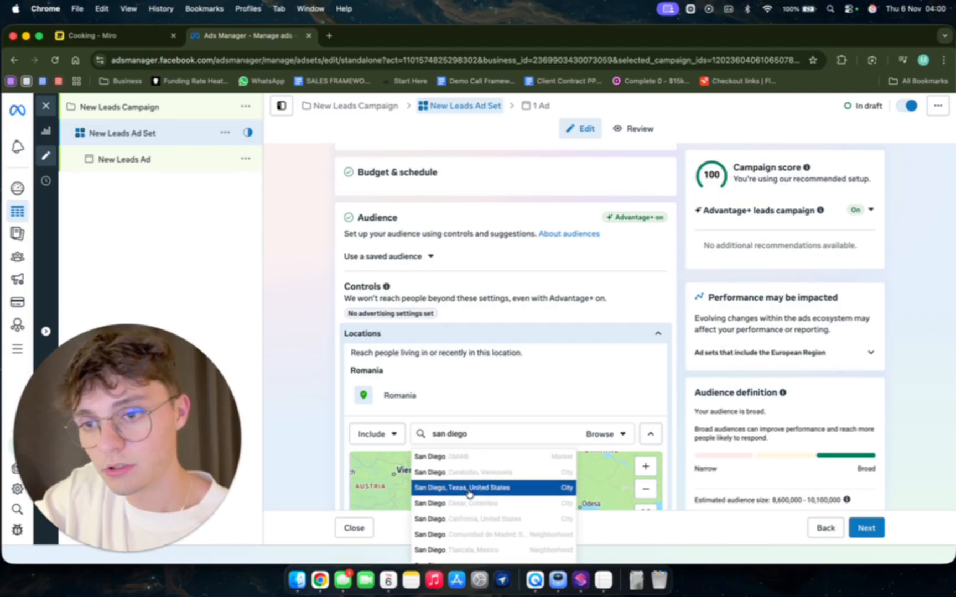
pyautogui.click(479, 496)
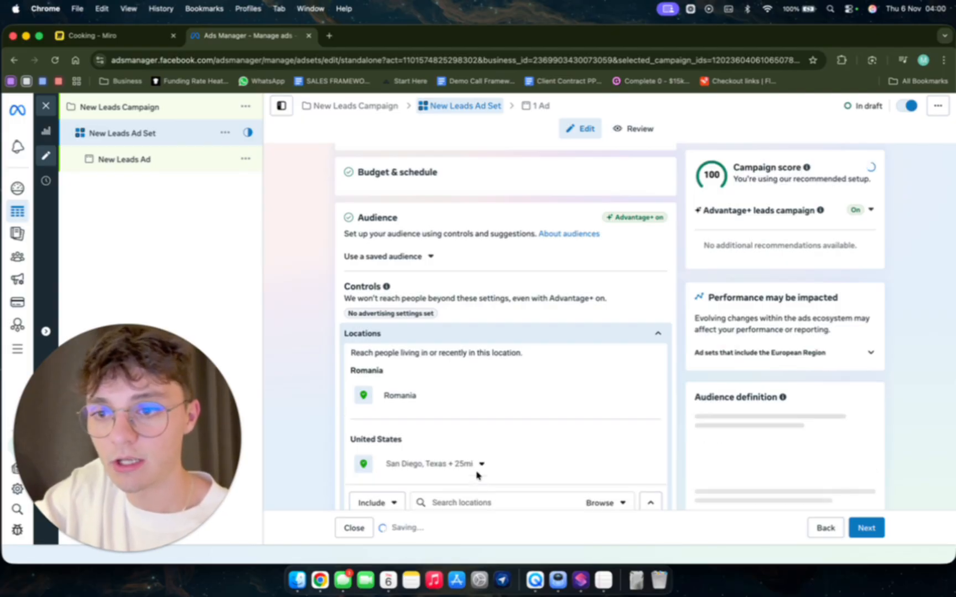
# Set the San Diego targeting radius to 35 mi and remove Romania from the audience locations.
pyautogui.click(483, 440)
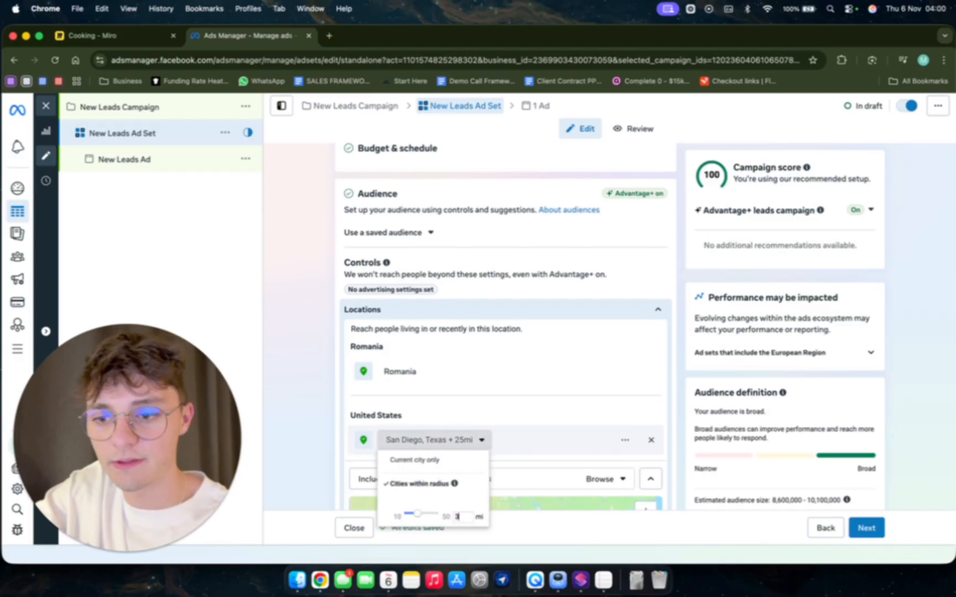
pyautogui.press('Return')
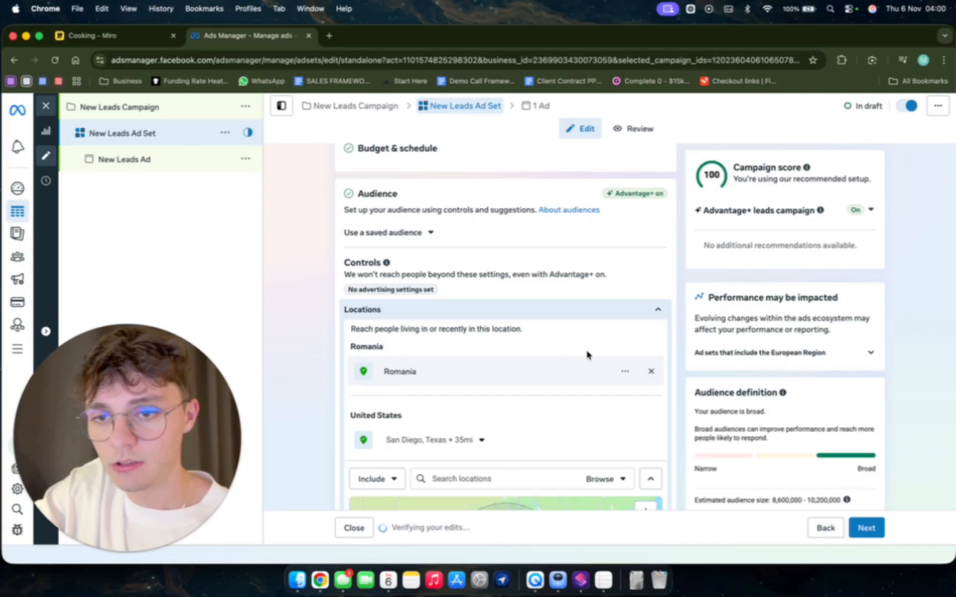
pyautogui.click(651, 369)
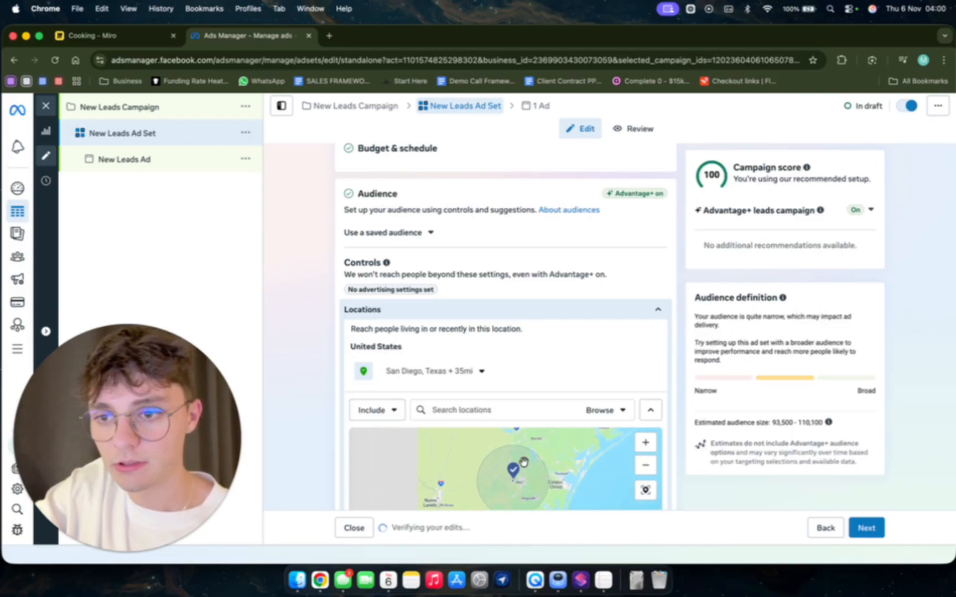
# Switch the ad set's location search from including to excluding places, and continue to the ad settings.
pyautogui.click(387, 412)
pyautogui.click(380, 459)
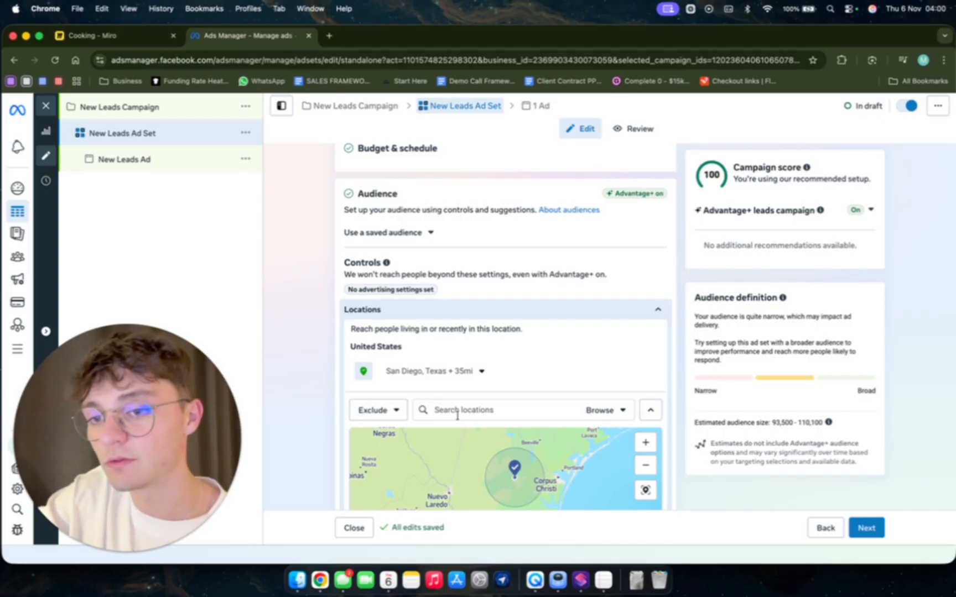
pyautogui.scroll(-5, 457, 416)
pyautogui.scroll(-4, 324, 428)
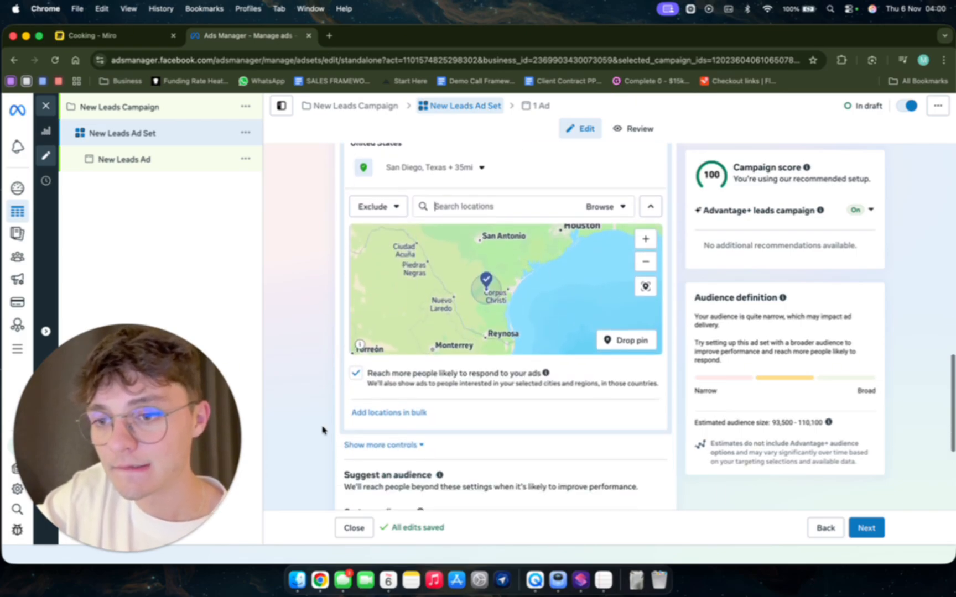
pyautogui.scroll(-5, 323, 430)
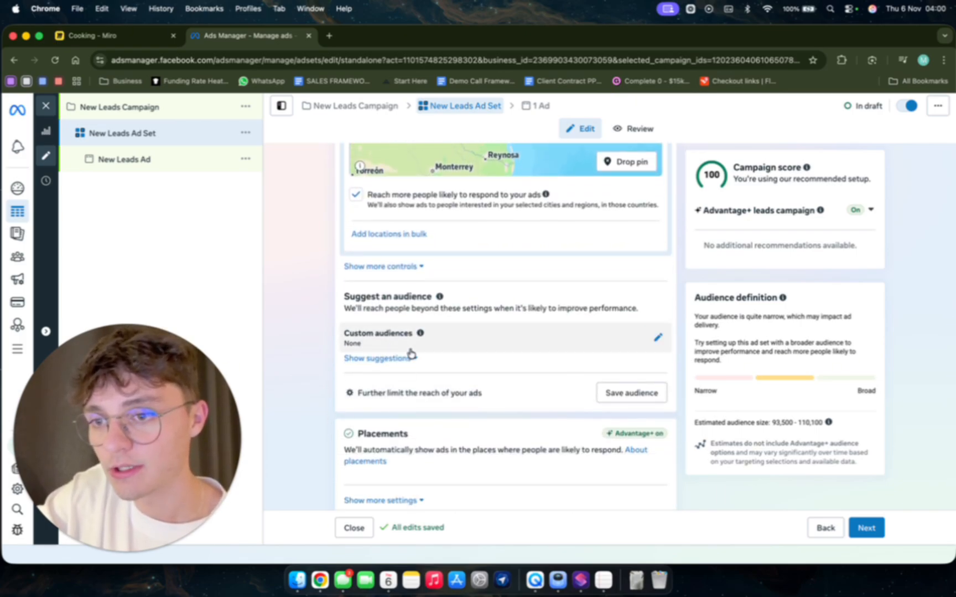
pyautogui.scroll(-1, 419, 452)
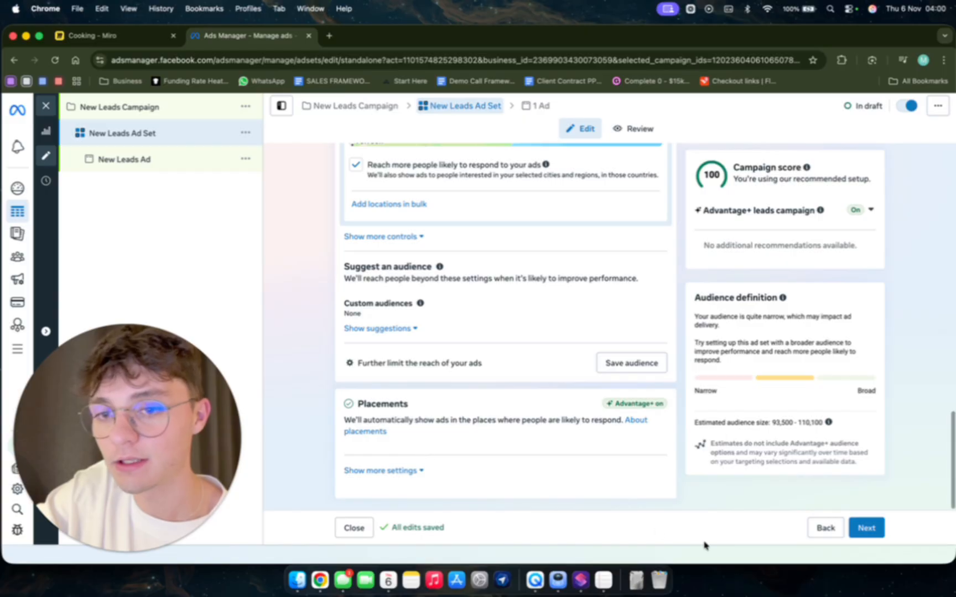
pyautogui.click(876, 528)
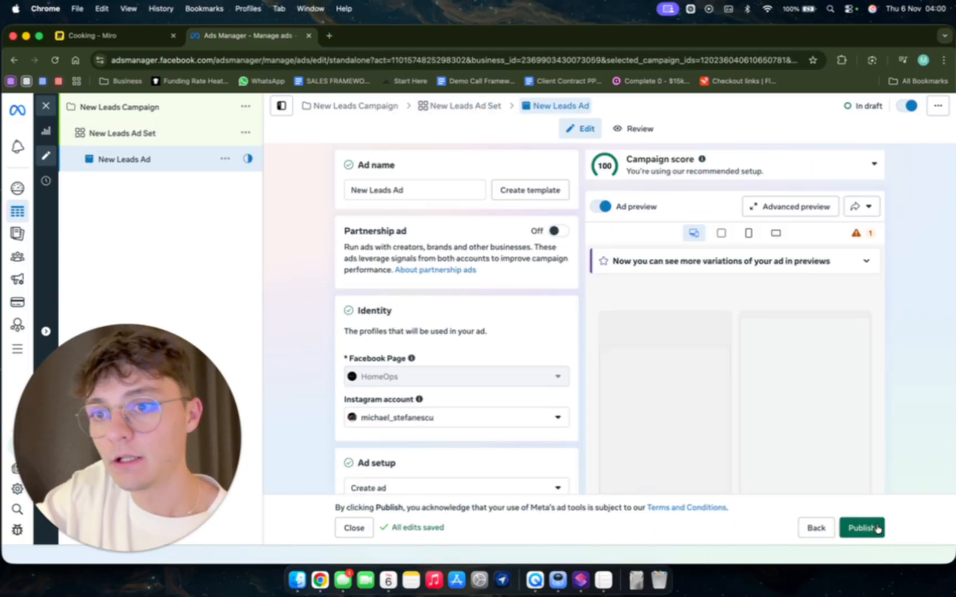
# Examine the ad's Facebook Page and Instagram account, format options, multi-advertiser setting and instant form destination.
pyautogui.moveTo(527, 386)
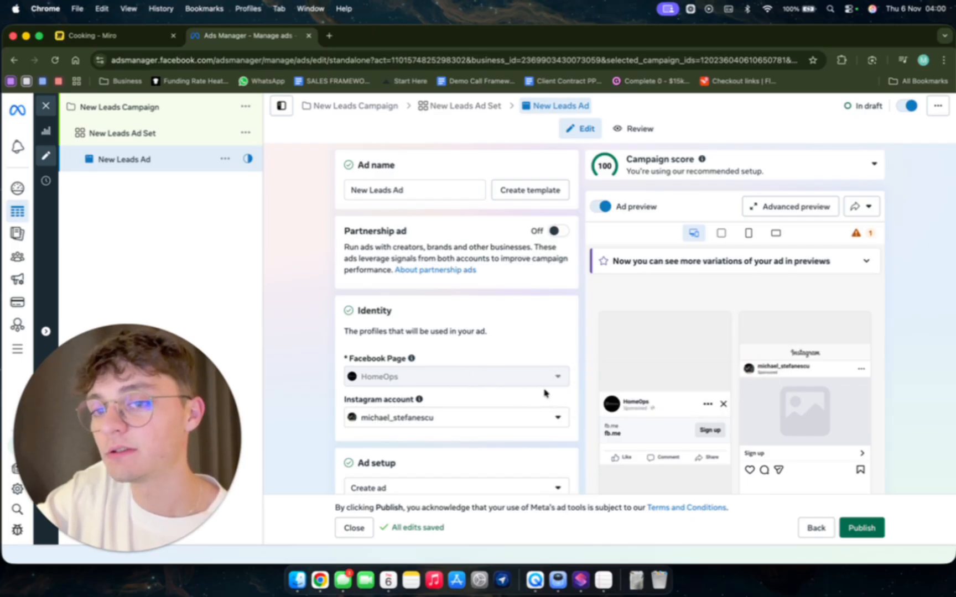
pyautogui.click(493, 421)
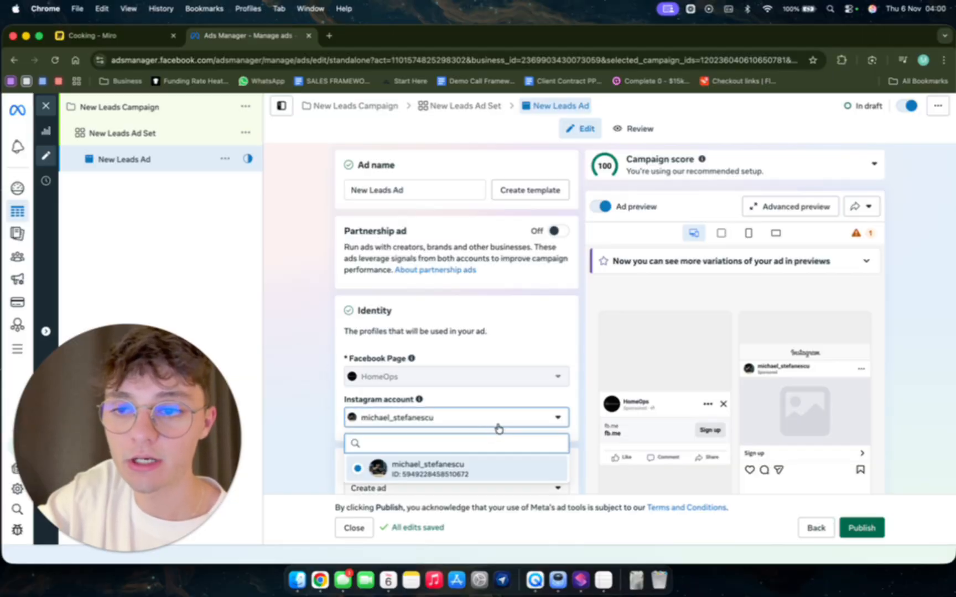
pyautogui.click(497, 426)
pyautogui.moveTo(412, 382)
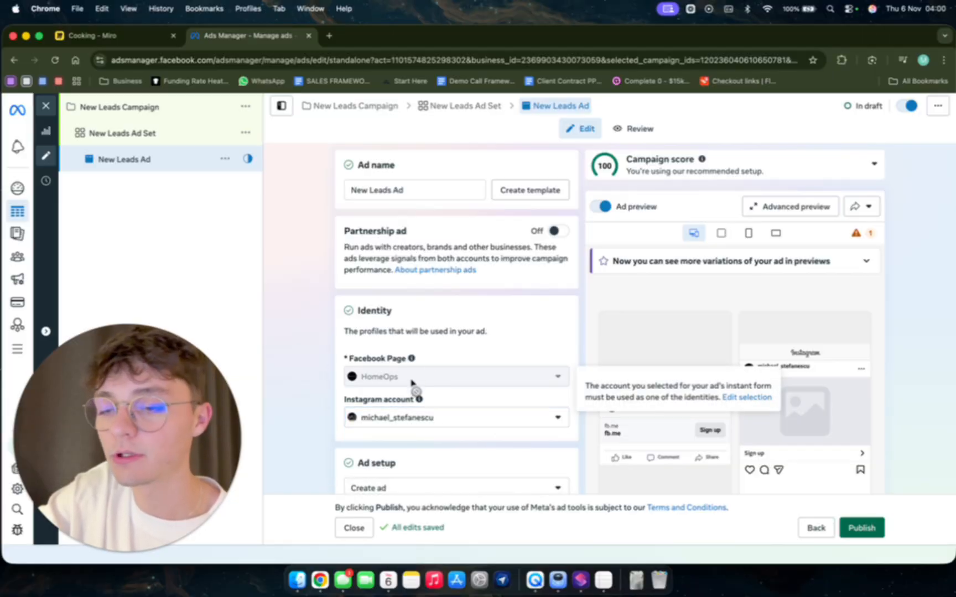
pyautogui.scroll(-3, 427, 441)
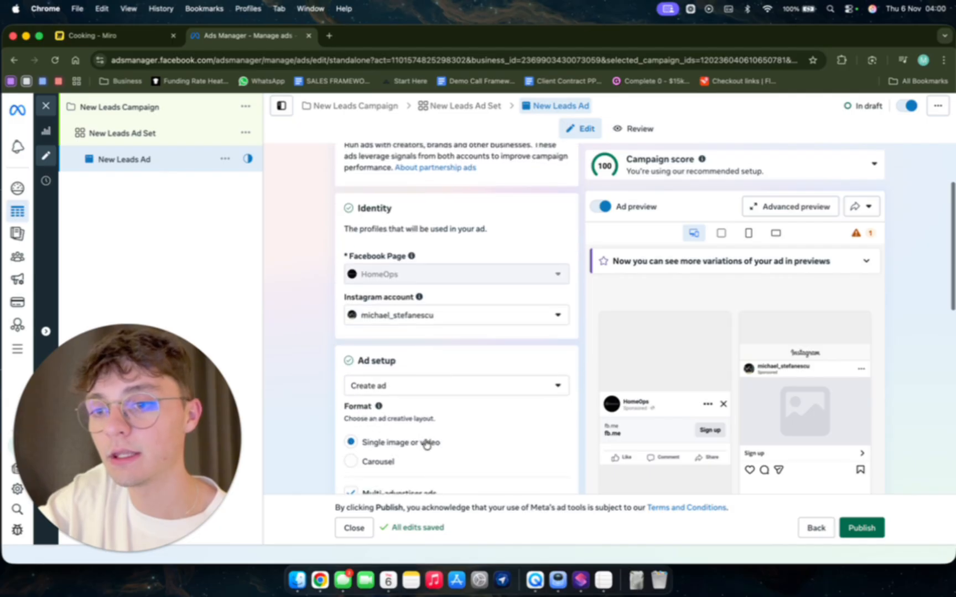
pyautogui.scroll(-2, 427, 443)
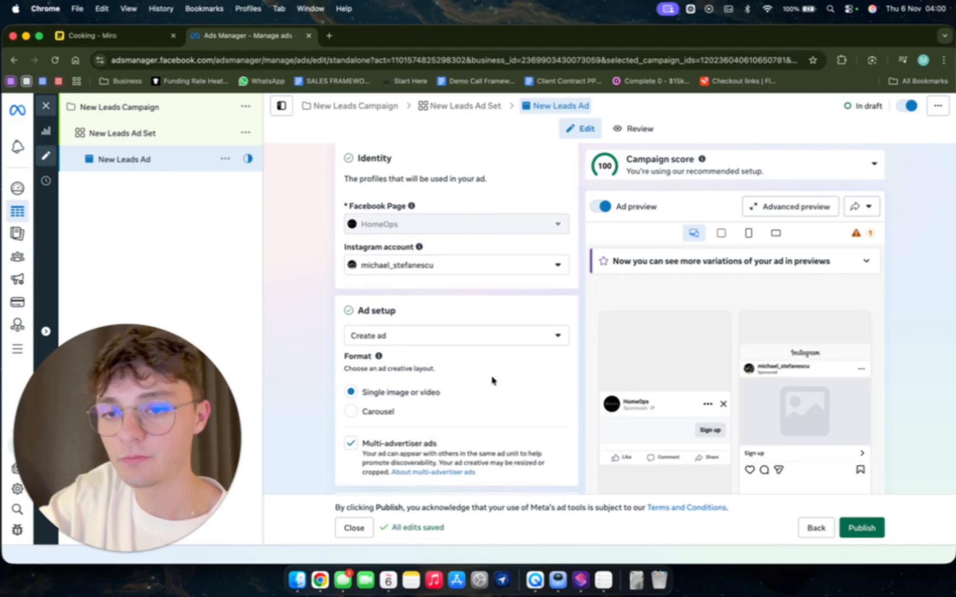
pyautogui.scroll(-4, 466, 394)
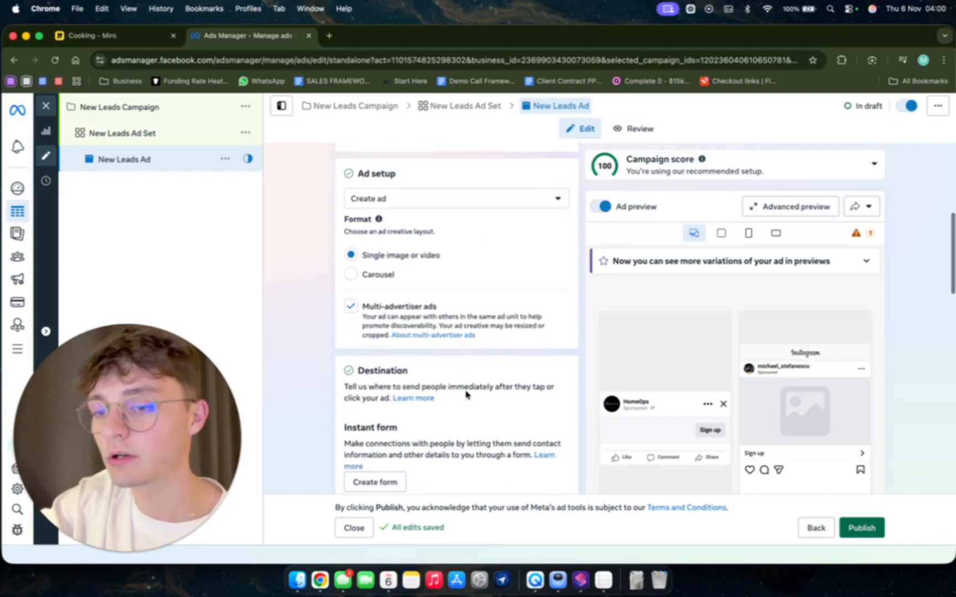
pyautogui.scroll(-4, 465, 395)
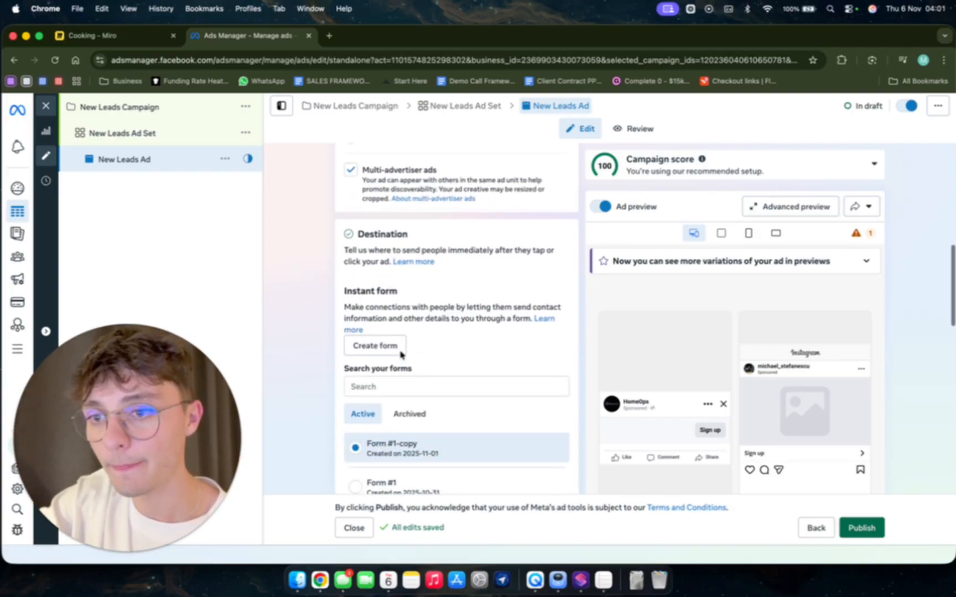
pyautogui.scroll(-1, 402, 355)
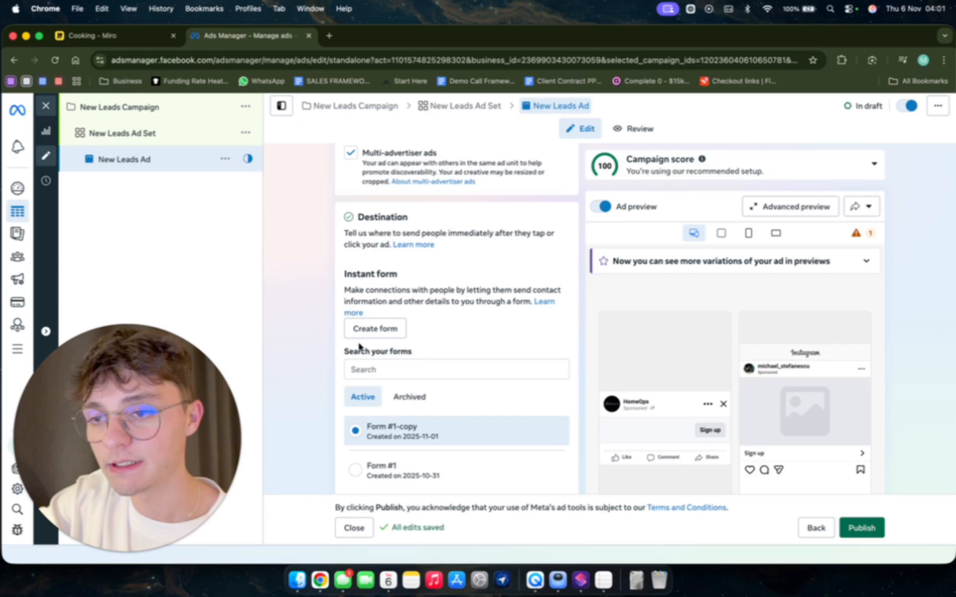
# Start a new instant form with the More volume type, Open sharing and Optimized flexible delivery, and continue to its intro.
pyautogui.click(369, 329)
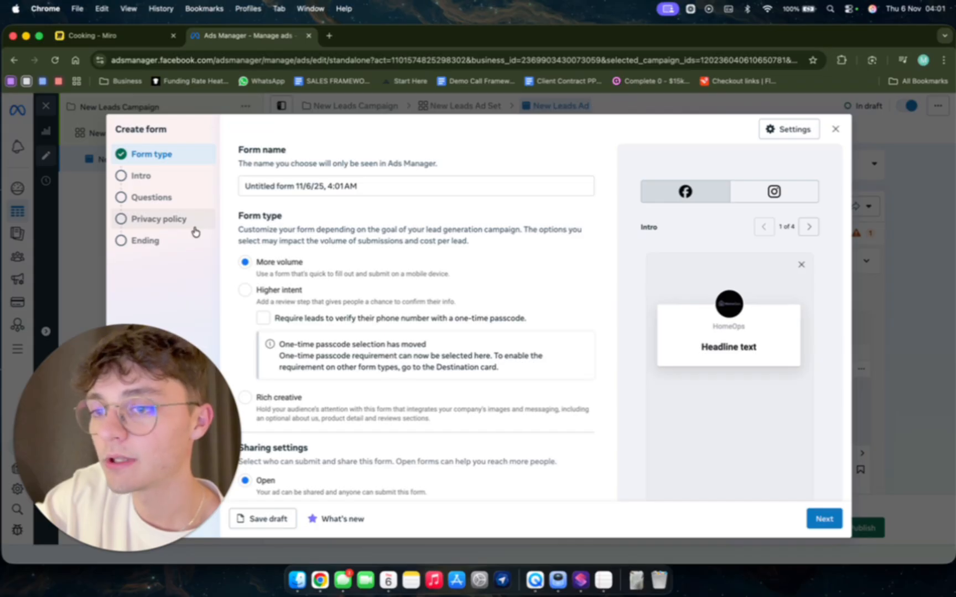
pyautogui.scroll(-1, 318, 379)
pyautogui.scroll(1, 316, 379)
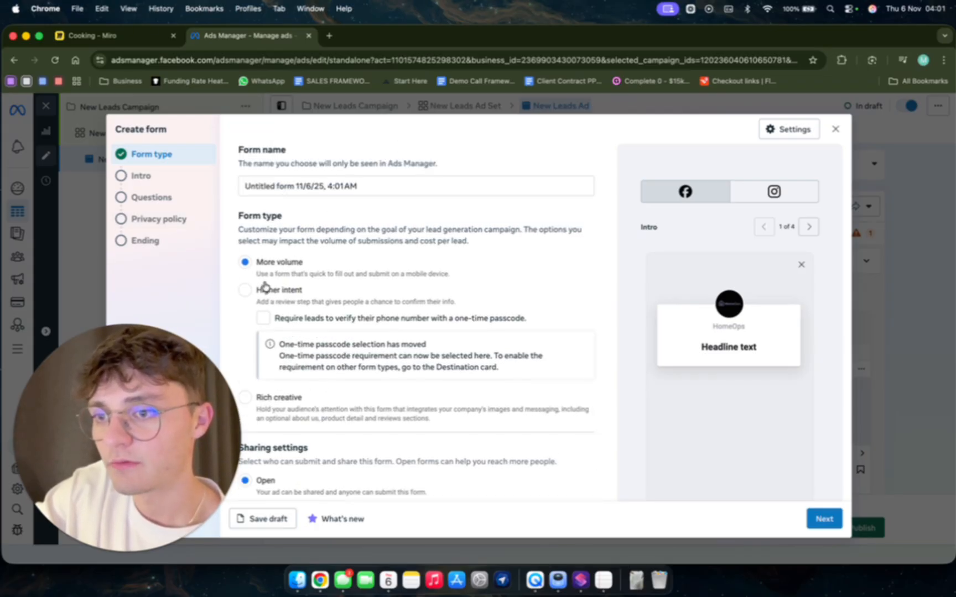
pyautogui.scroll(-4, 265, 286)
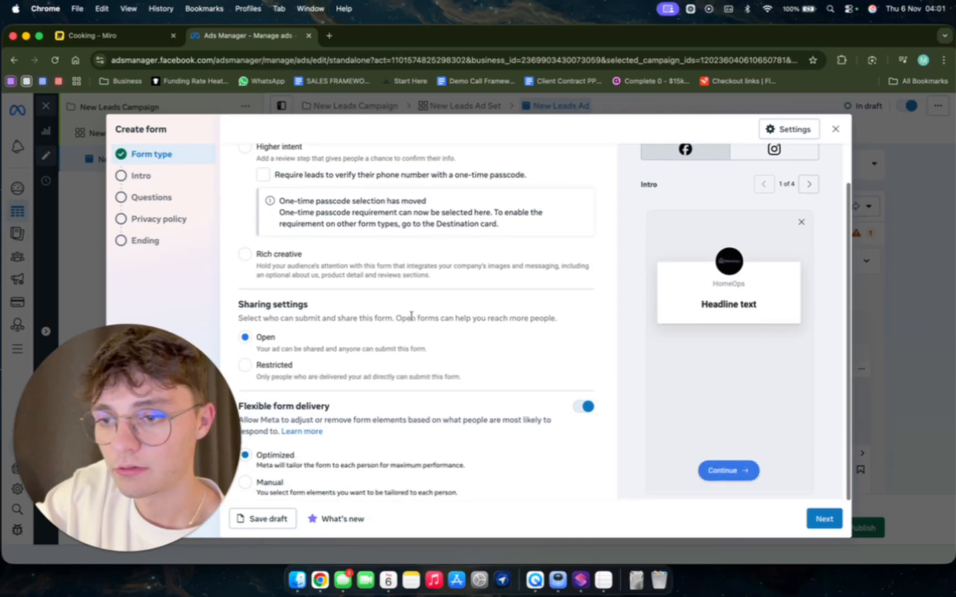
pyautogui.click(822, 518)
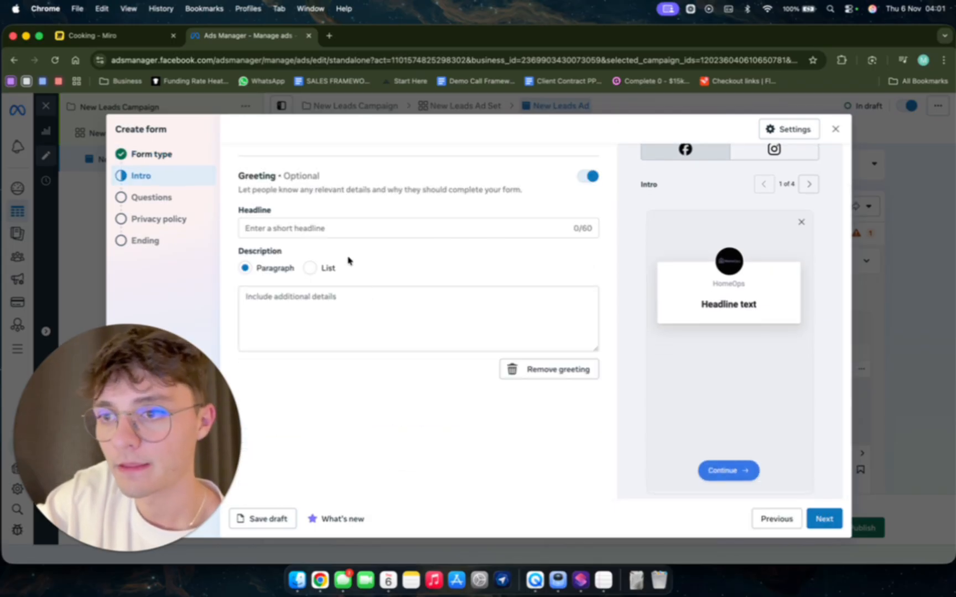
# Set the greeting headline to "Hey there" and begin the paragraph description with "HOMEOWNERS OF SAN DIEGO!".
pyautogui.click(309, 227)
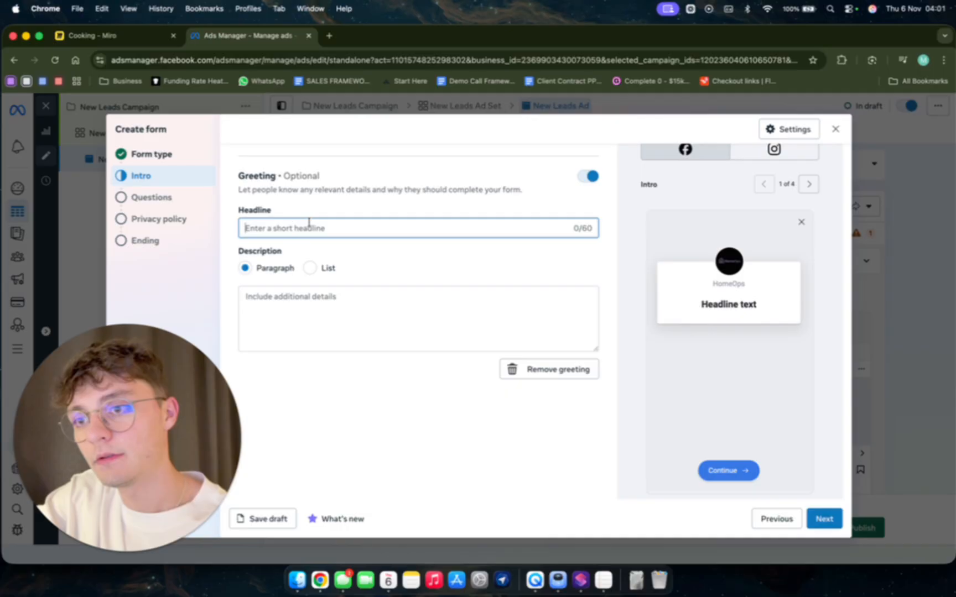
pyautogui.write('Hey there')
pyautogui.click(271, 336)
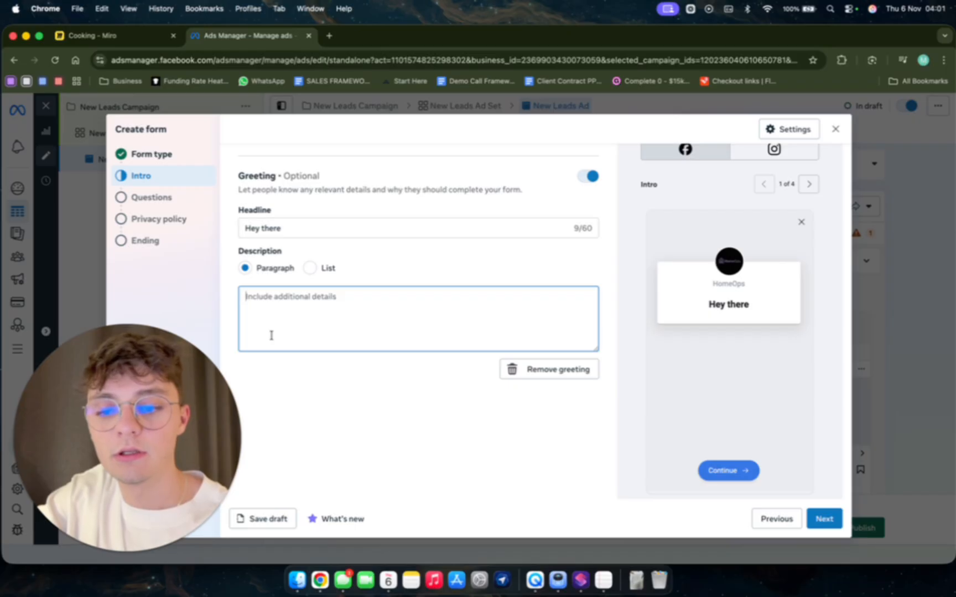
pyautogui.write('HO')
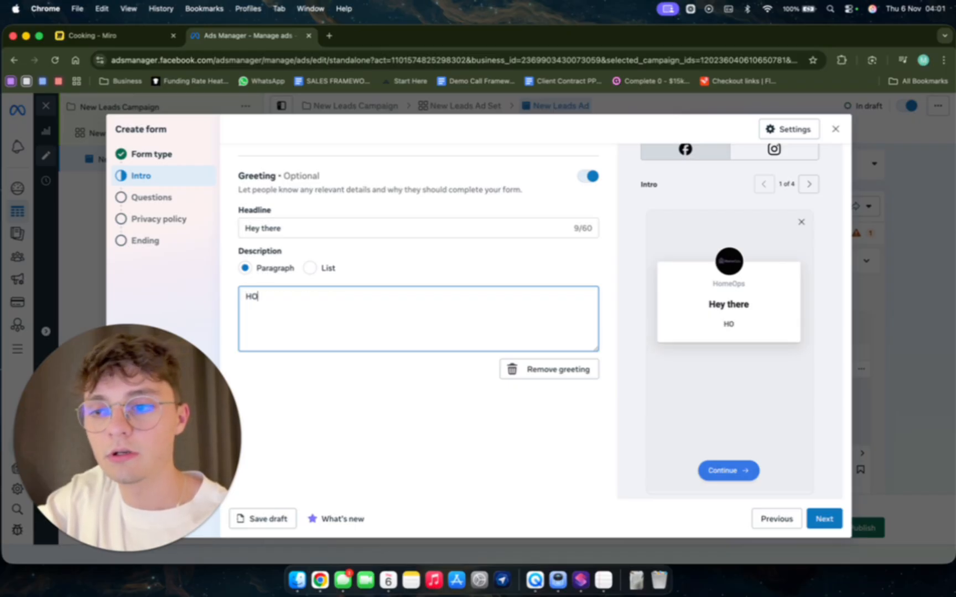
pyautogui.write('MEOWNERS')
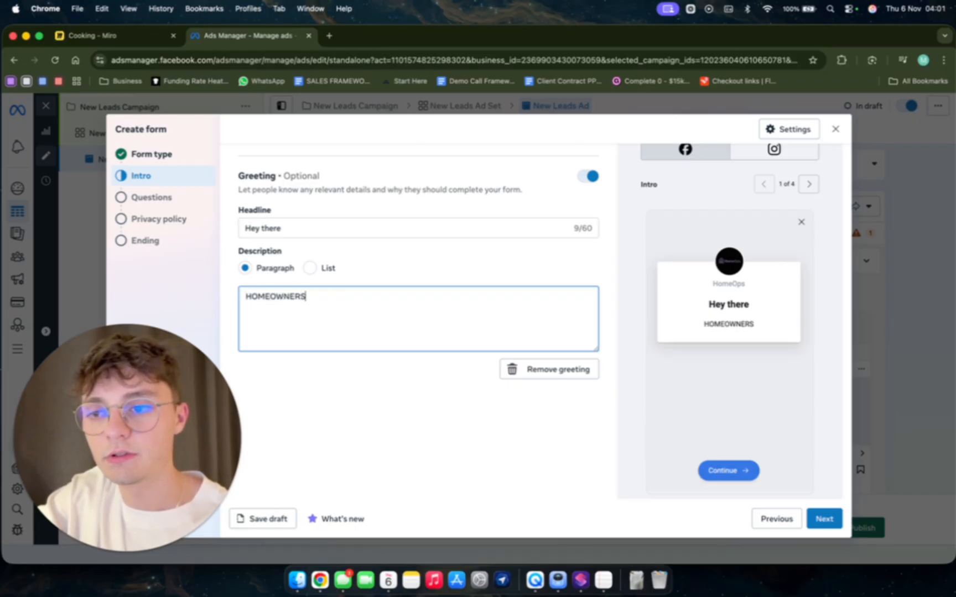
pyautogui.write(' OF SAN DIEG')
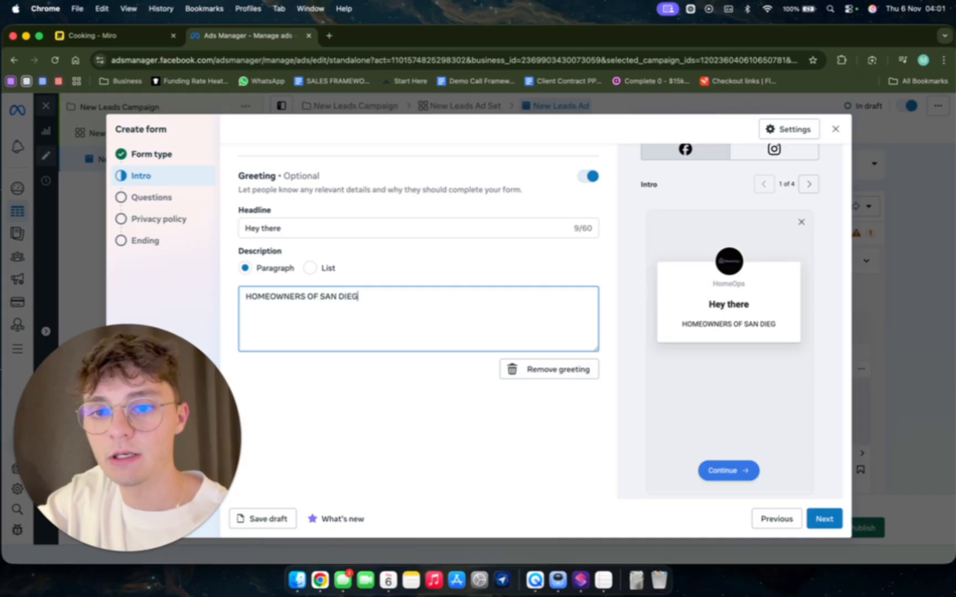
pyautogui.write('O! Are you')
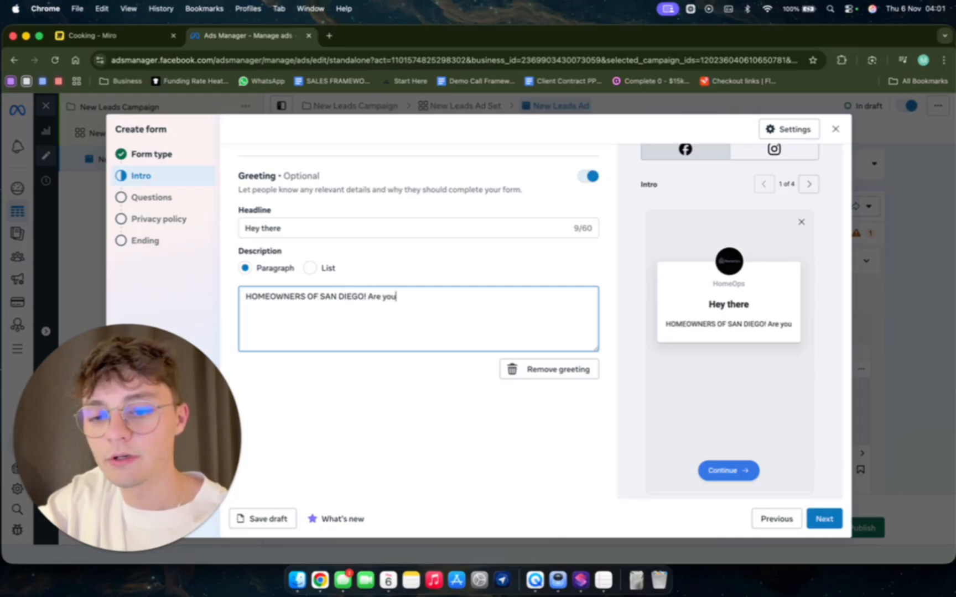
pyautogui.press('BackSpace')
pyautogui.press('BackSpace')
pyautogui.press('BackSpace')
pyautogui.press('BackSpace')
pyautogui.press('BackSpace')
pyautogui.press('BackSpace')
pyautogui.press('BackSpace')
pyautogui.press('BackSpace')
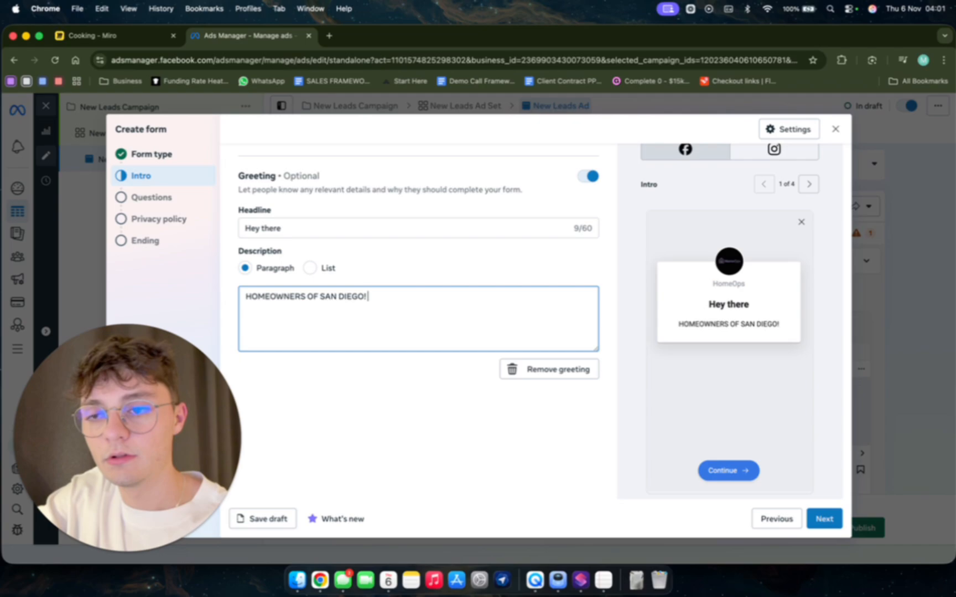
# Add "We're running a discount for people looking for a bath/kitchen remodel!" to the greeting description, correcting the spelling of "kitchen".
pyautogui.write("We're ru")
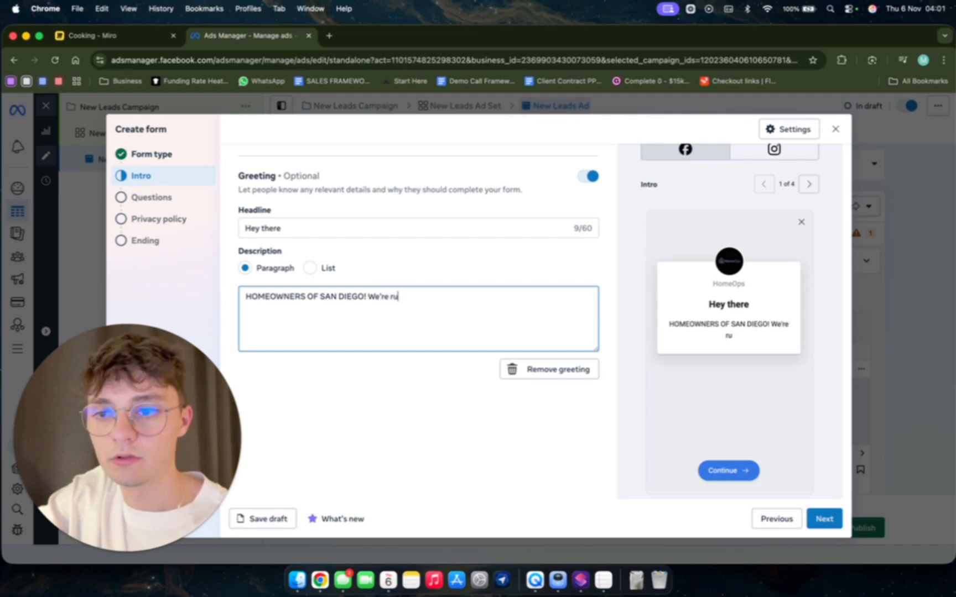
pyautogui.write('nning a discount for ')
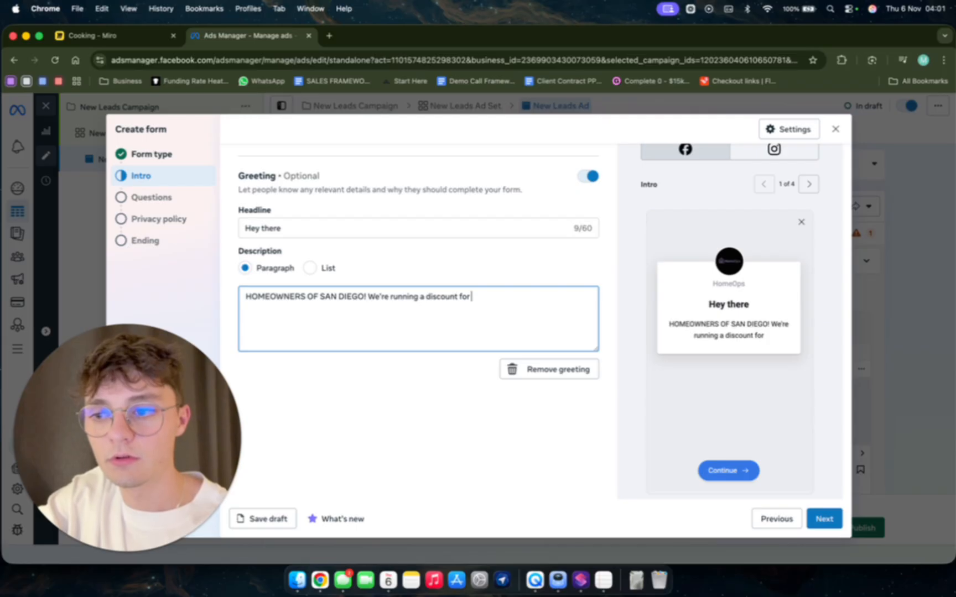
pyautogui.write('people looking')
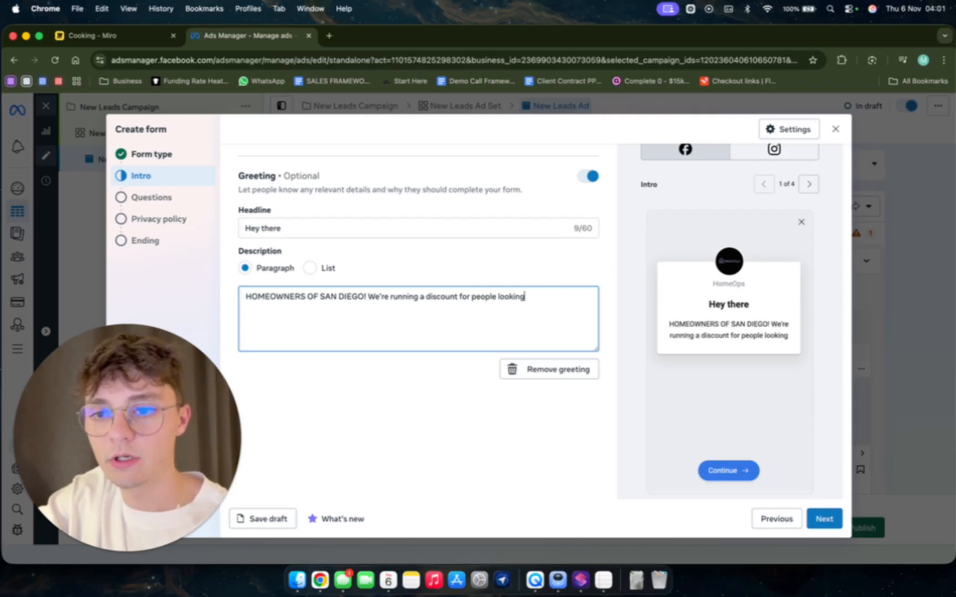
pyautogui.write(' for a batc')
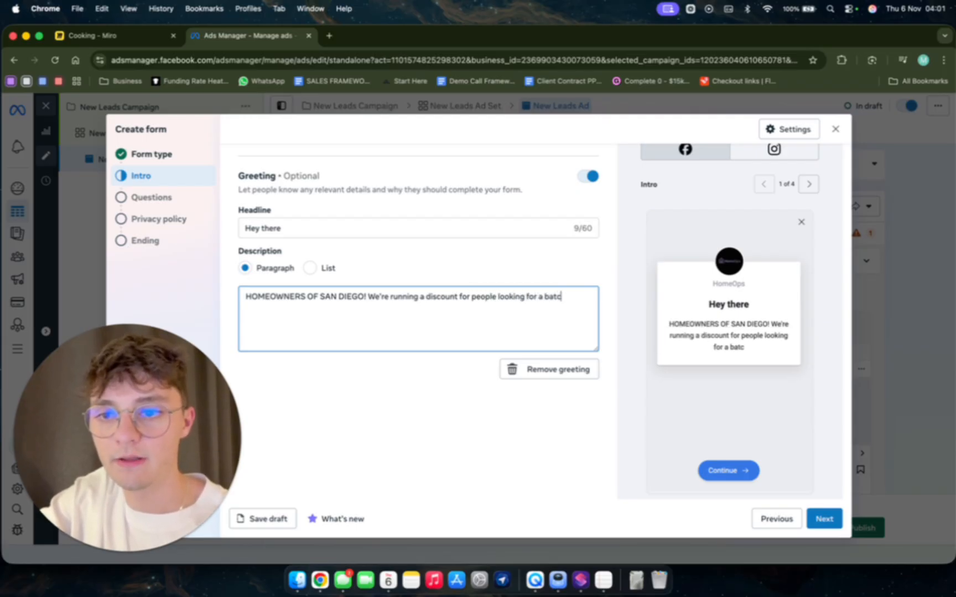
pyautogui.press('BackSpace')
pyautogui.write('h/kicthen')
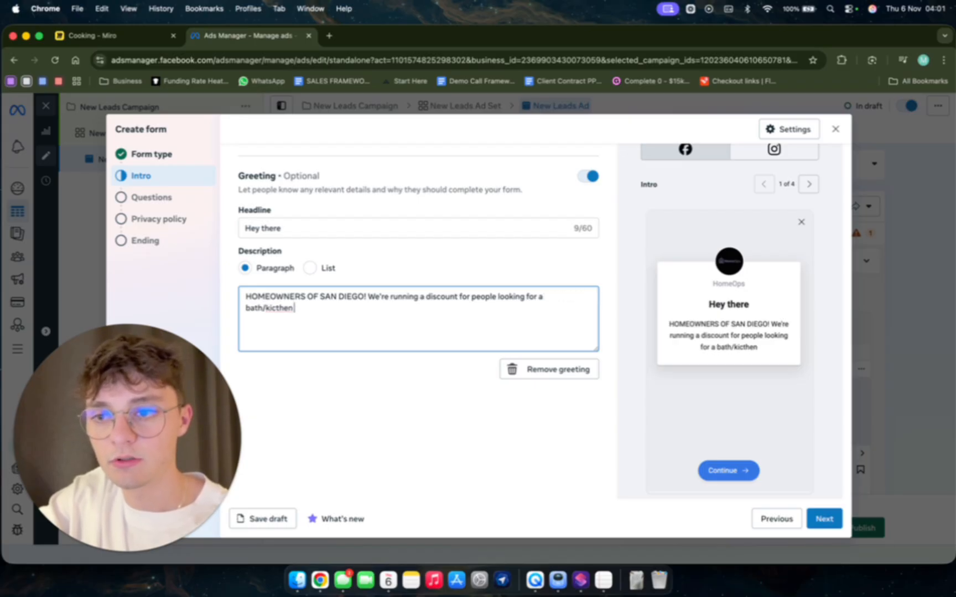
pyautogui.write(' remod')
pyautogui.press('BackSpace')
pyautogui.press('BackSpace')
pyautogui.press('BackSpace')
pyautogui.press('BackSpace')
pyautogui.press('BackSpace')
pyautogui.press('BackSpace')
pyautogui.press('BackSpace')
pyautogui.press('BackSpace')
pyautogui.press('BackSpace')
pyautogui.press('BackSpace')
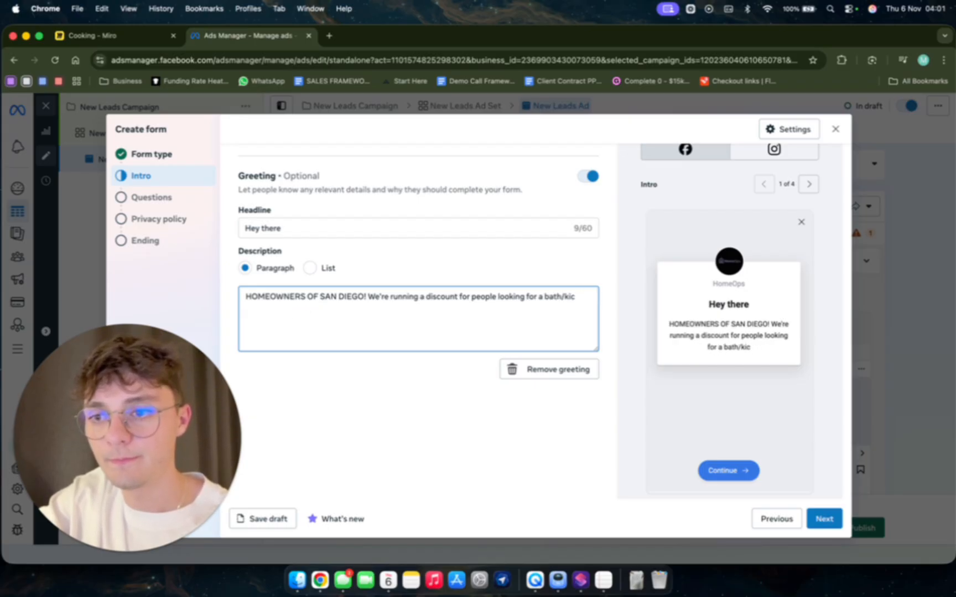
pyautogui.press('BackSpace')
pyautogui.write('thcen rem')
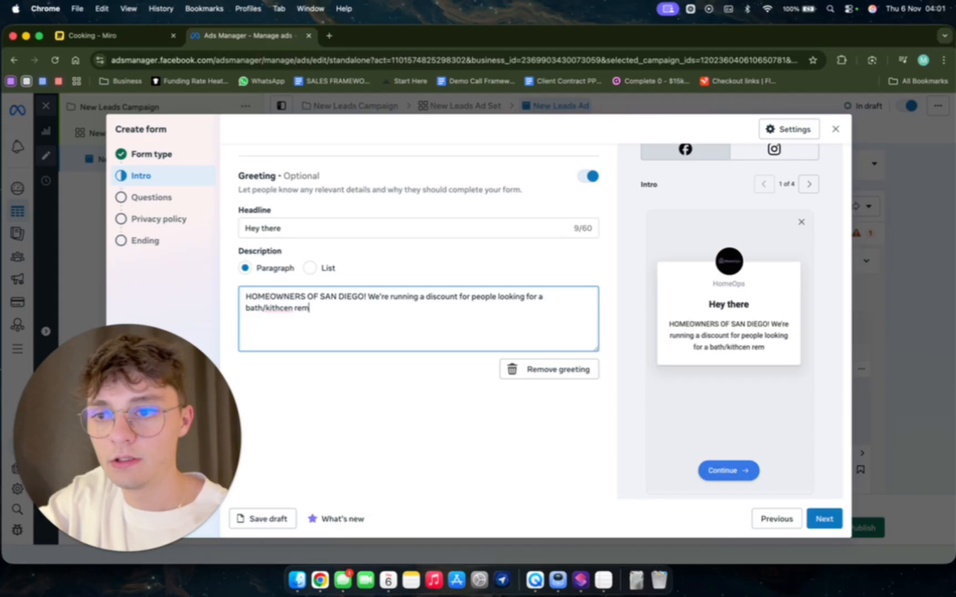
pyautogui.write('odel!')
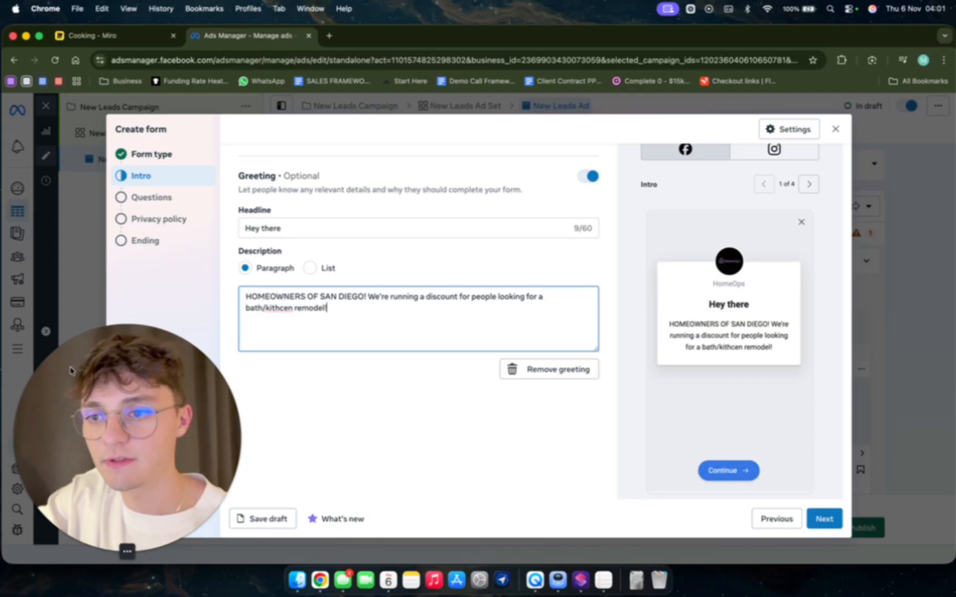
pyautogui.rightClick(273, 313)
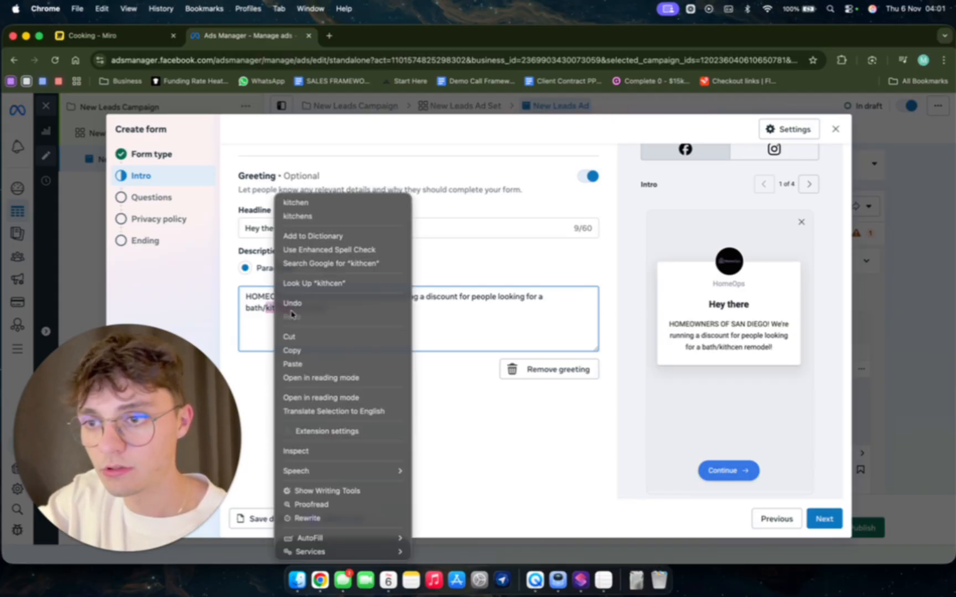
pyautogui.click(309, 203)
# Add the separate paragraph "DISCLAIMER: CLICK OFF IF YOU AREN'T LOOKING FOR A REMODEL" to the greeting description and continue to the questions.
pyautogui.click(304, 334)
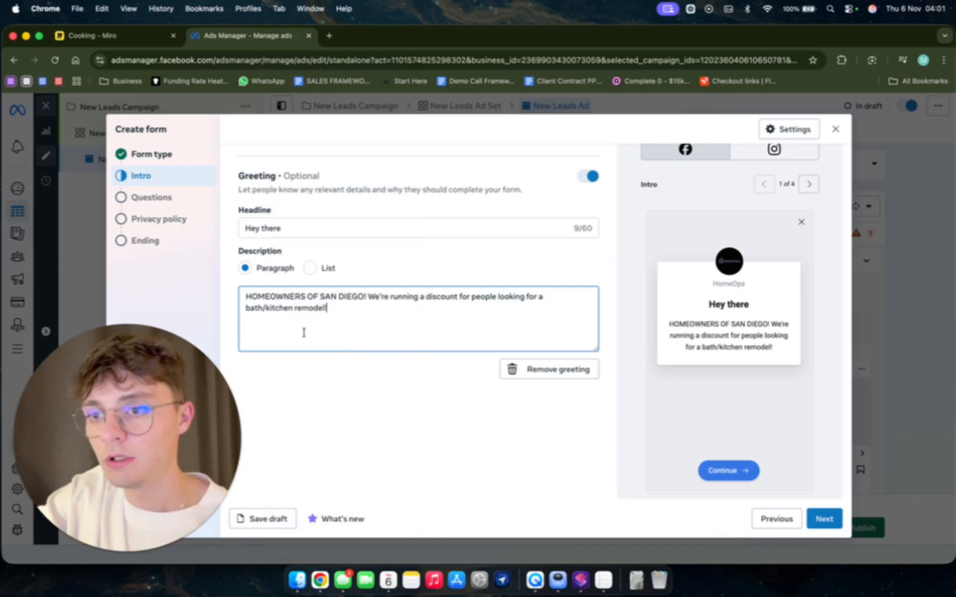
pyautogui.press('Return')
pyautogui.press('Return')
pyautogui.write('DISCLAIMER:')
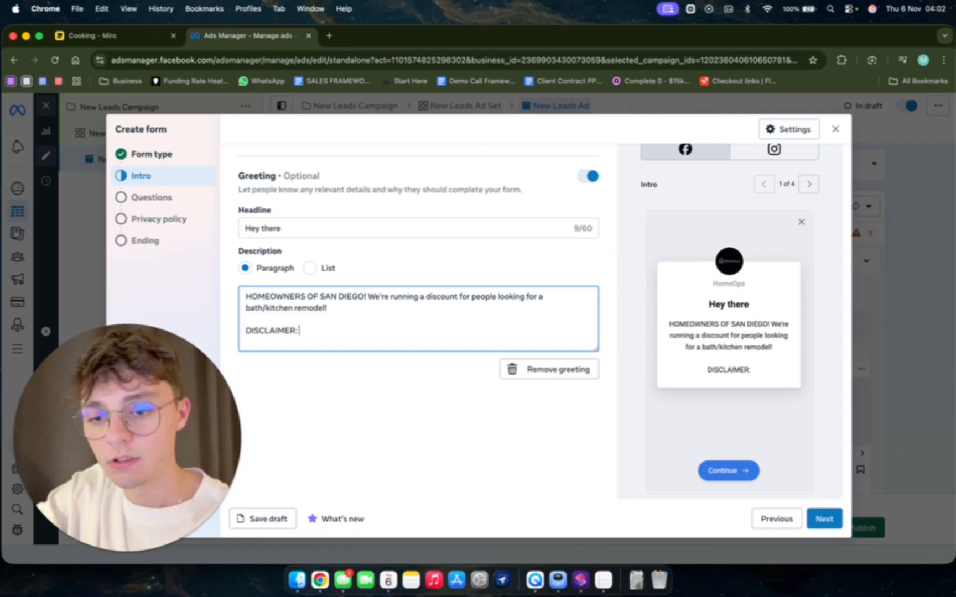
pyautogui.write('C')
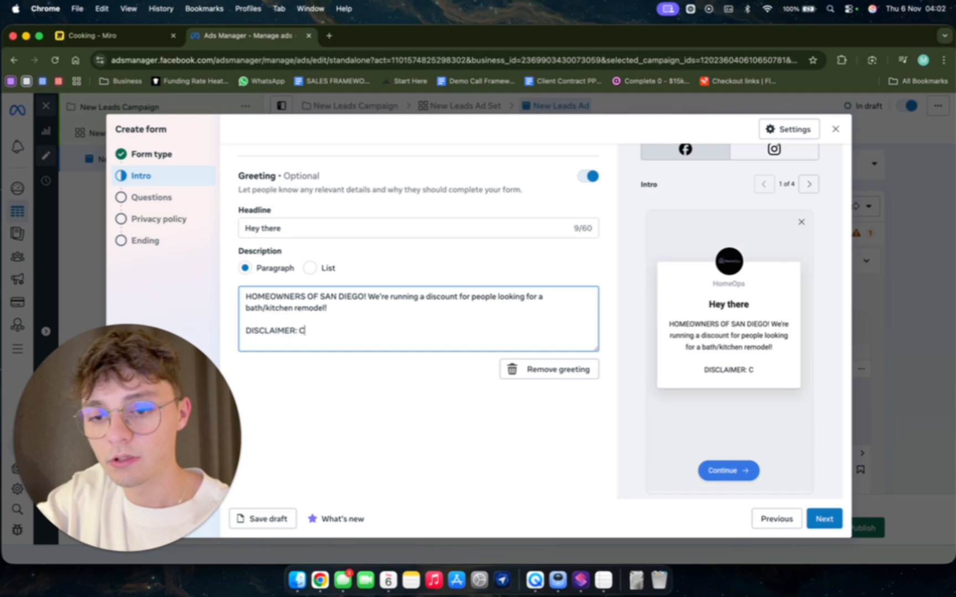
pyautogui.write("LICK OFF IF YOU AREN'")
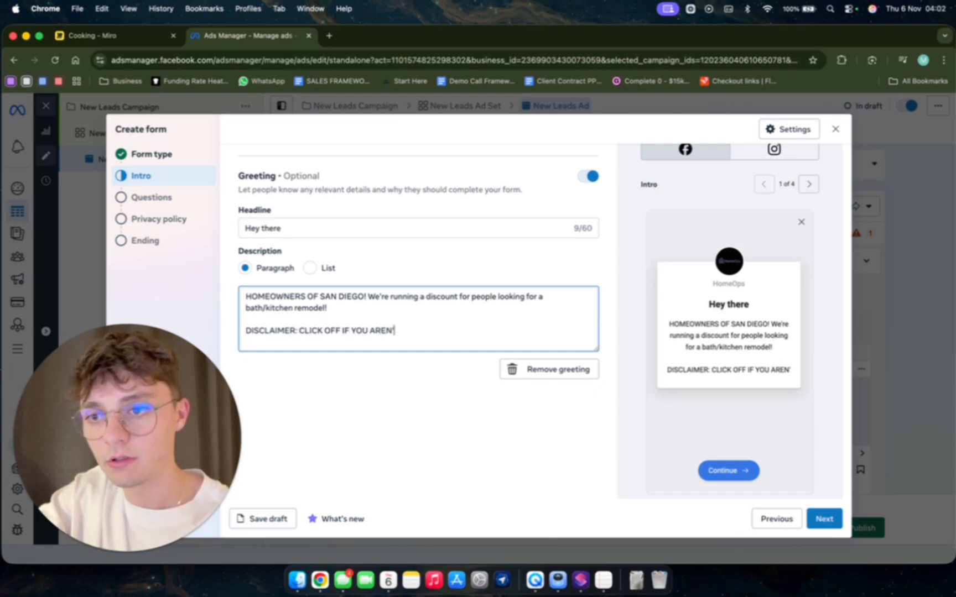
pyautogui.write('T LOOKI')
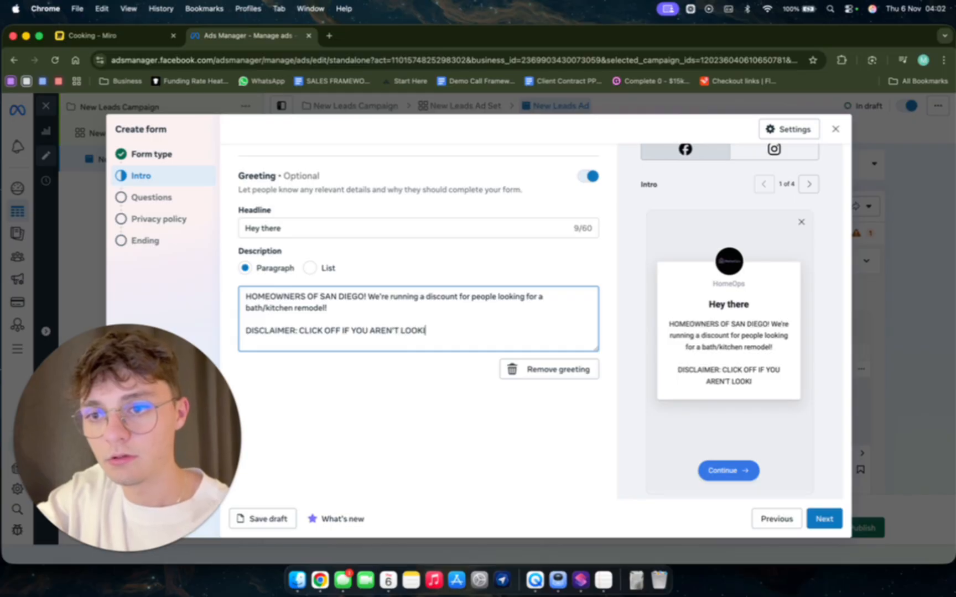
pyautogui.write('NG FOR A REMODEL')
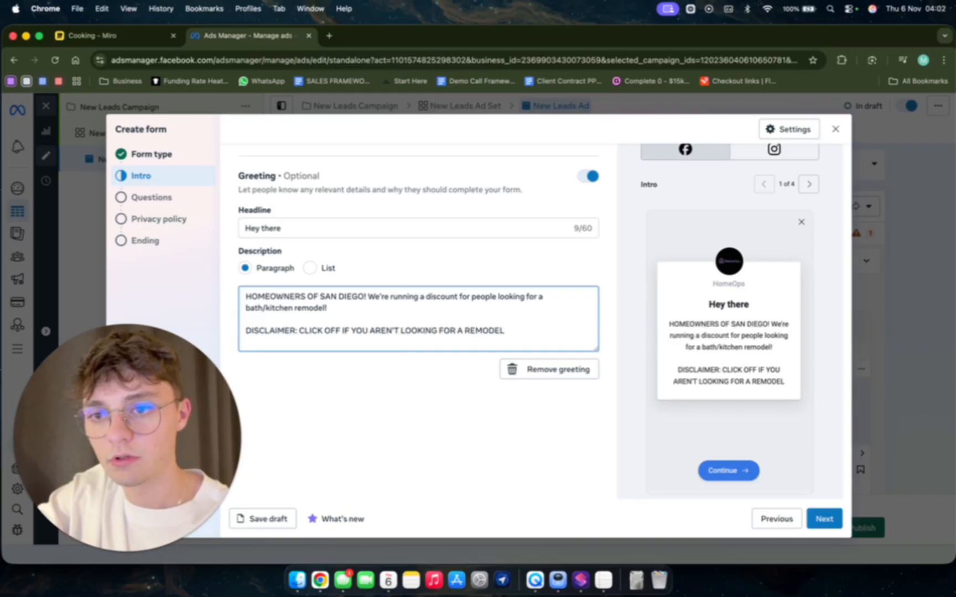
pyautogui.click(824, 519)
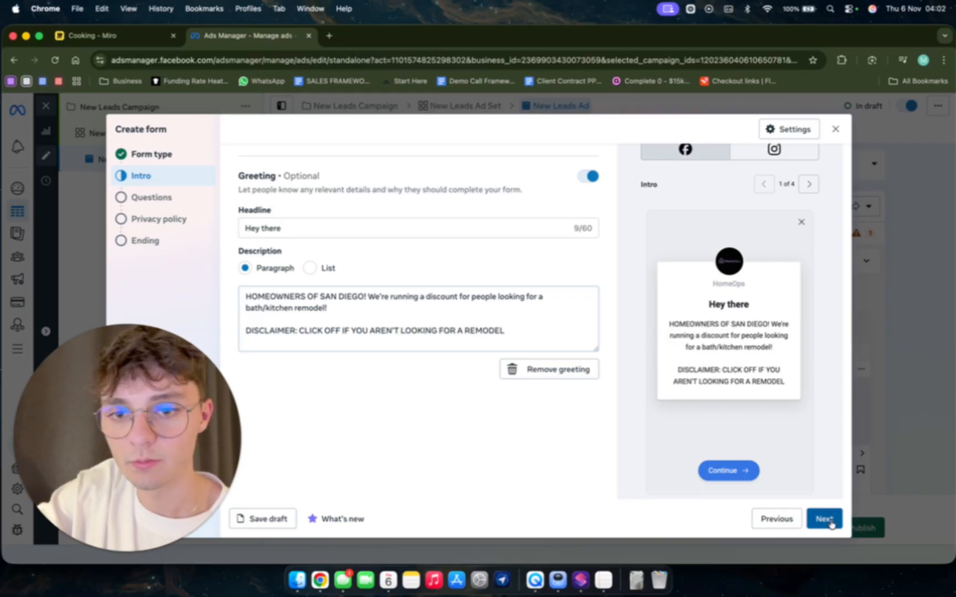
# Turn on conditional logic for the form's questions and add a multiple choice question.
pyautogui.scroll(1, 308, 249)
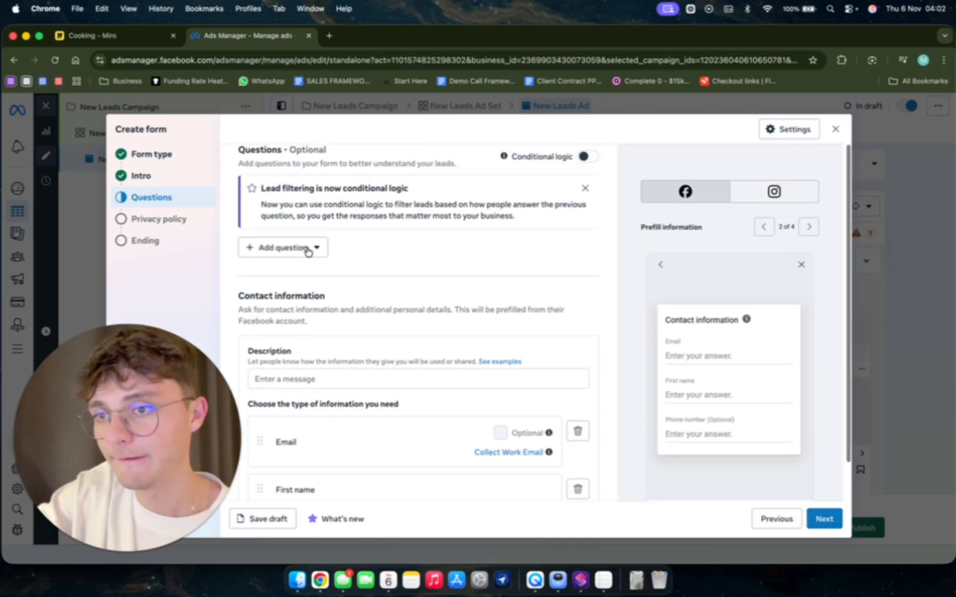
pyautogui.click(582, 158)
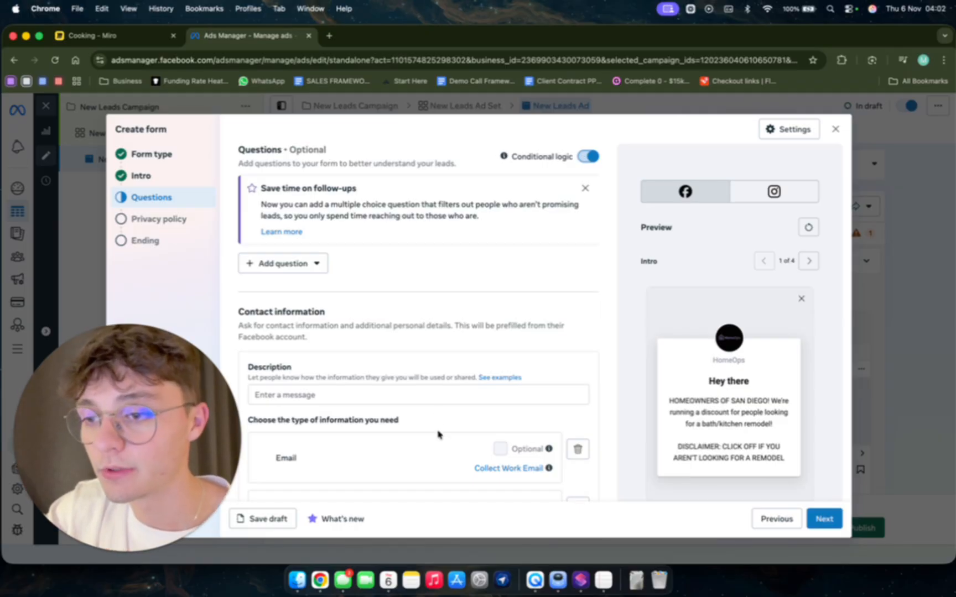
pyautogui.scroll(-2, 438, 434)
pyautogui.scroll(2, 430, 279)
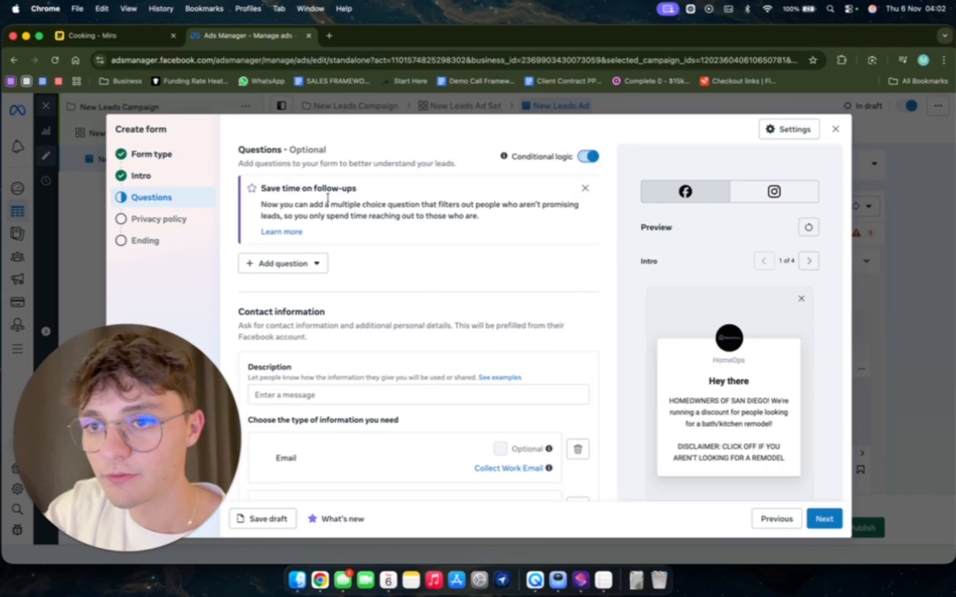
pyautogui.click(297, 265)
pyautogui.click(281, 298)
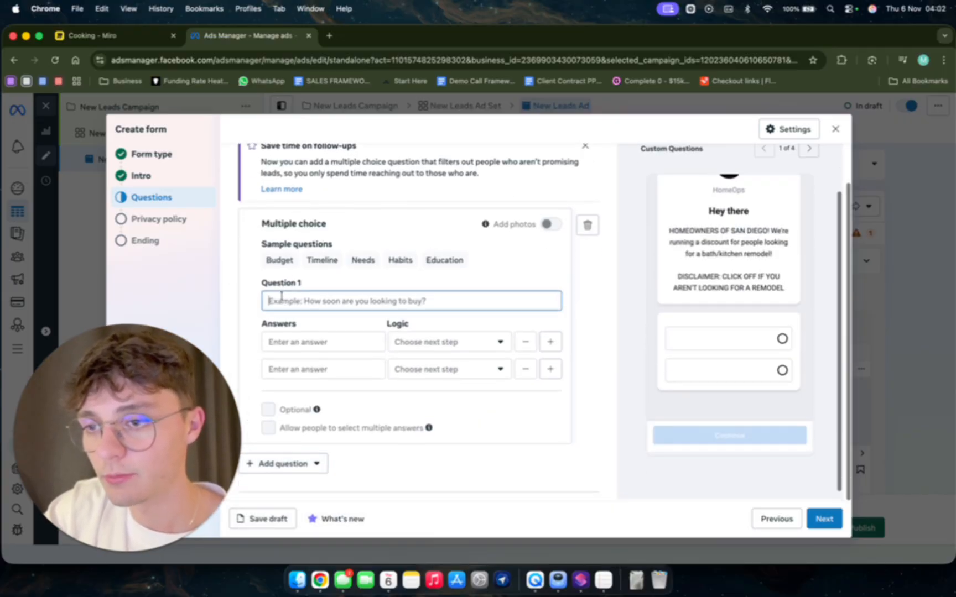
# Set the text of the multiple choice question to "Are you a homeowner looking for a remodel for your house?".
pyautogui.click(315, 300)
pyautogui.write('Are you a m')
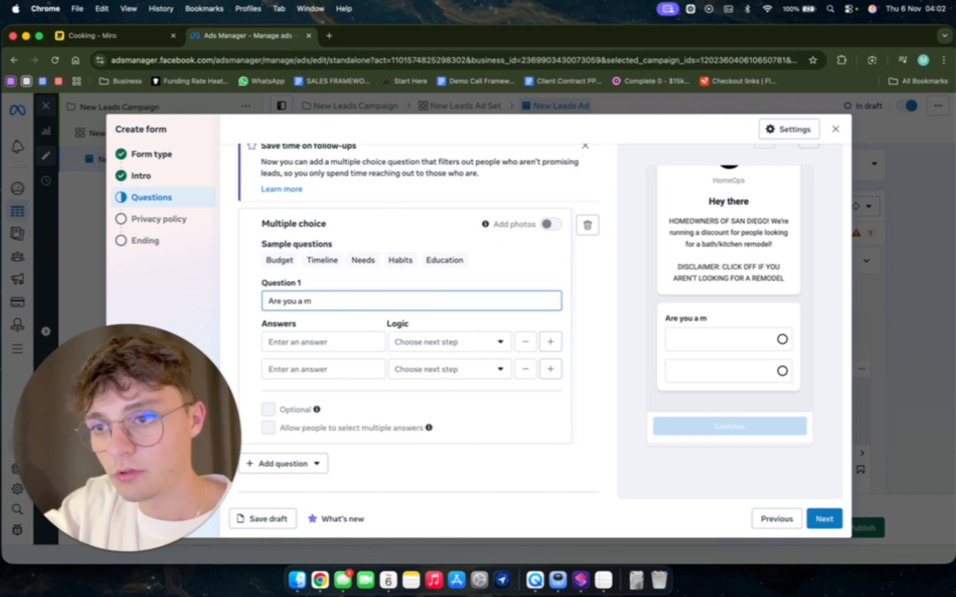
pyautogui.write('odmewo')
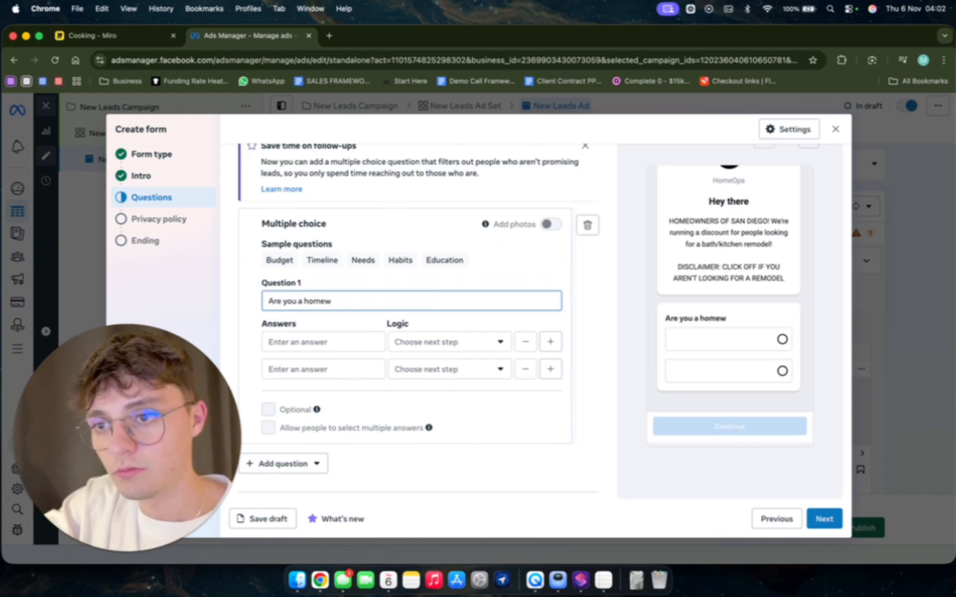
pyautogui.press('BackSpace')
pyautogui.write('owner looking f')
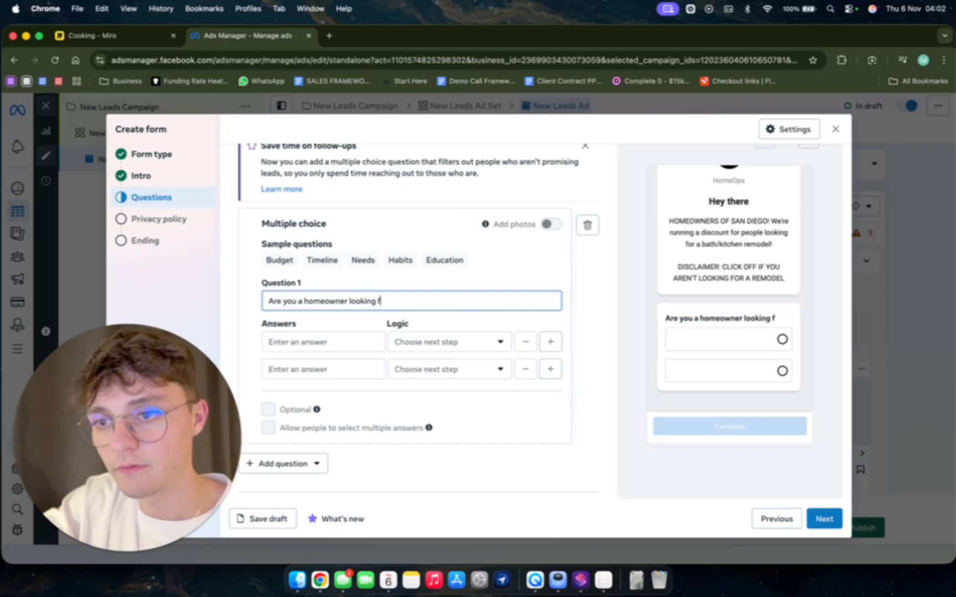
pyautogui.write('or a remodel for y')
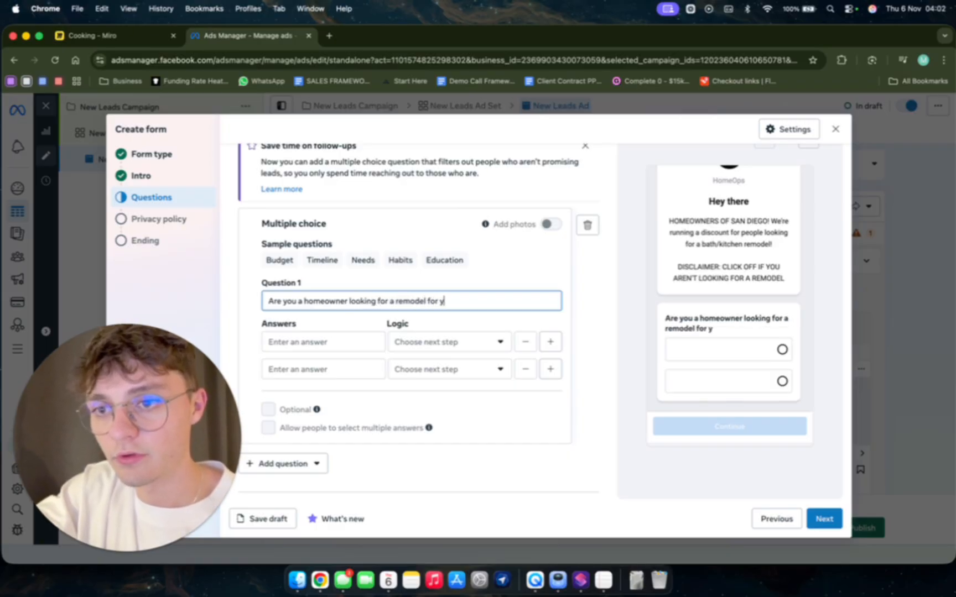
pyautogui.write('our house?')
# Enter "yes" and "no" as the two answers to the homeowner question.
pyautogui.click(266, 348)
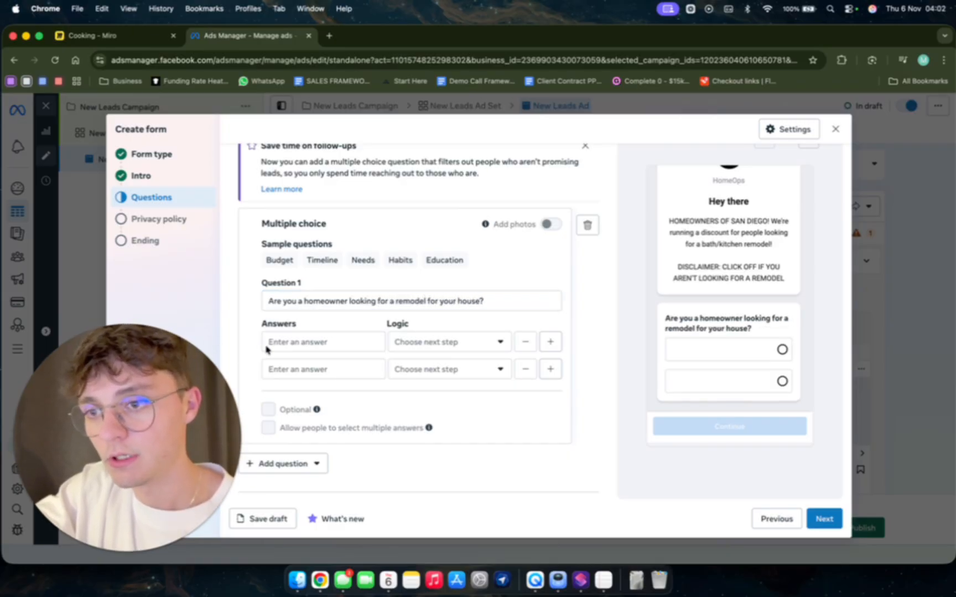
pyautogui.write('yes')
pyautogui.click(286, 369)
pyautogui.write('no')
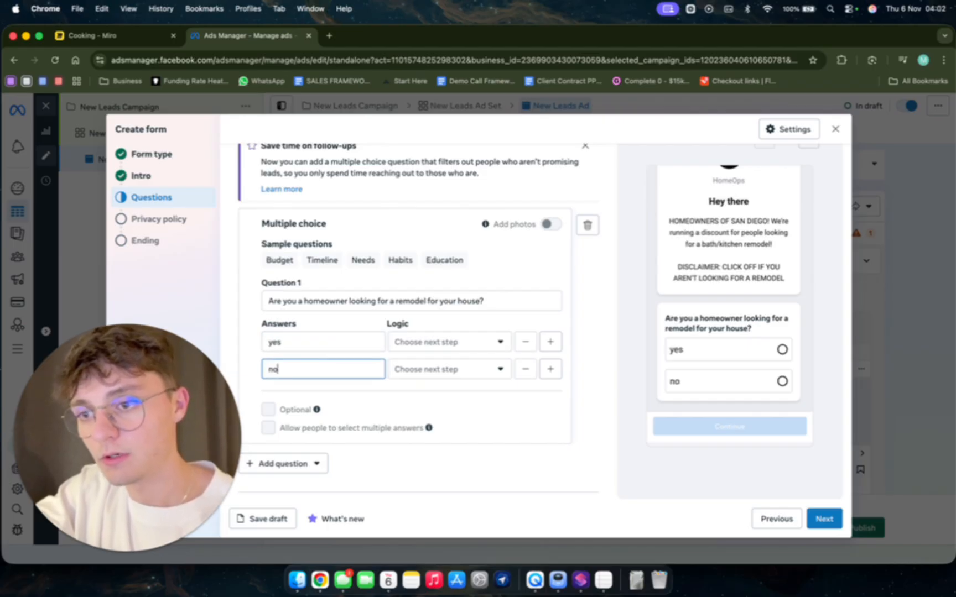
# Add a short answer question reading "What's your budget for the remodel?" after the homeowner question.
pyautogui.scroll(2, 450, 362)
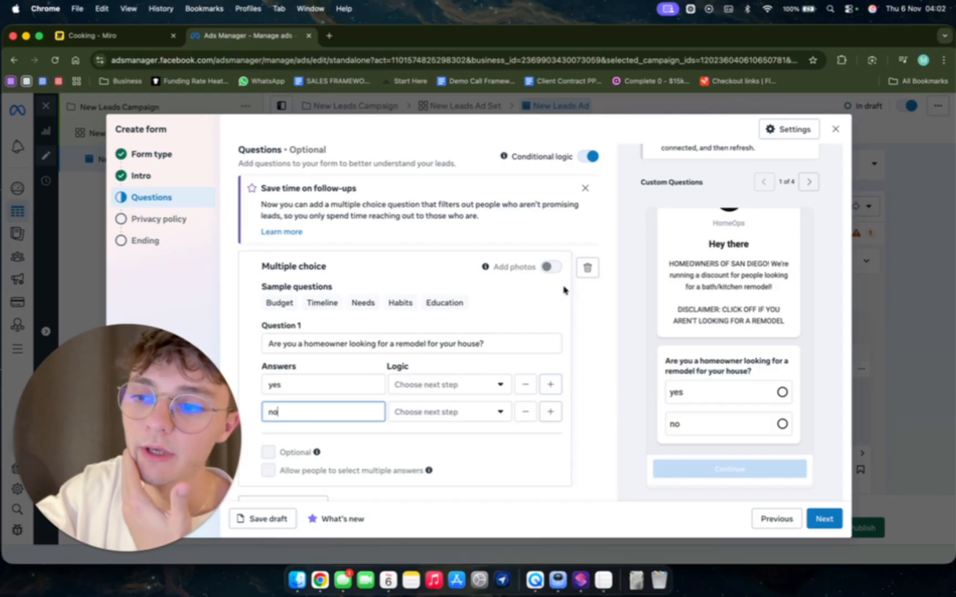
pyautogui.scroll(-3, 563, 290)
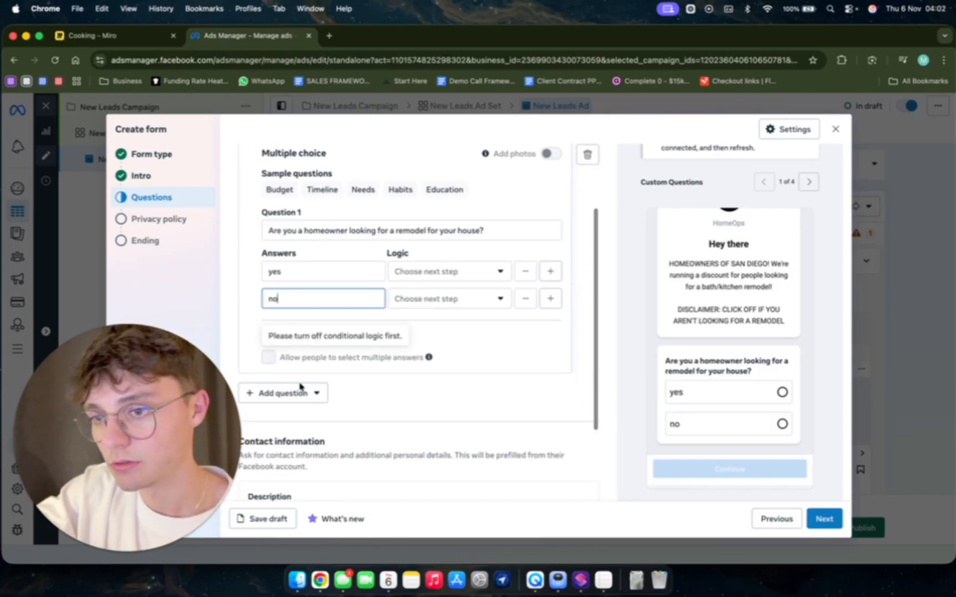
pyautogui.click(279, 393)
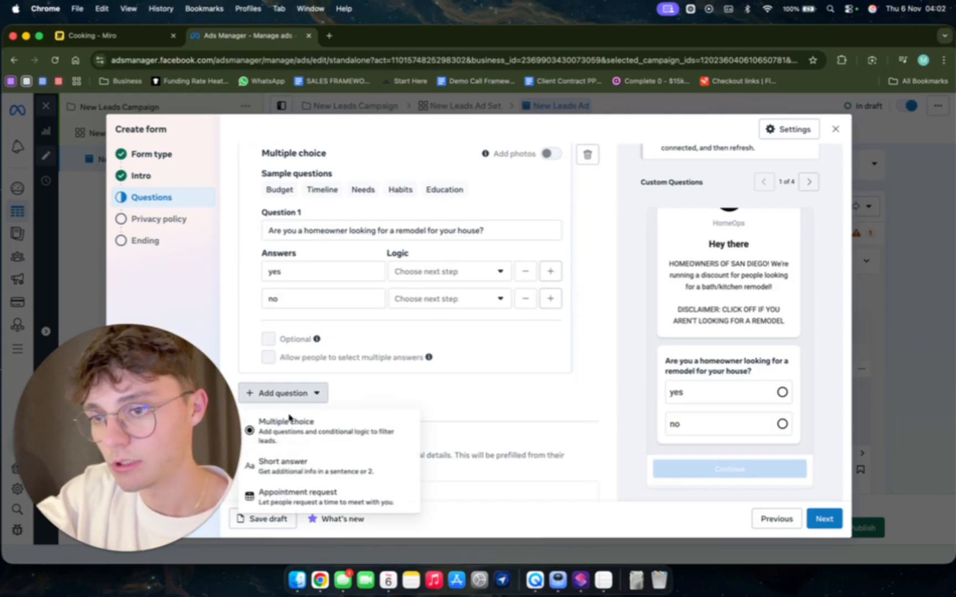
pyautogui.click(320, 462)
pyautogui.scroll(-1, 384, 391)
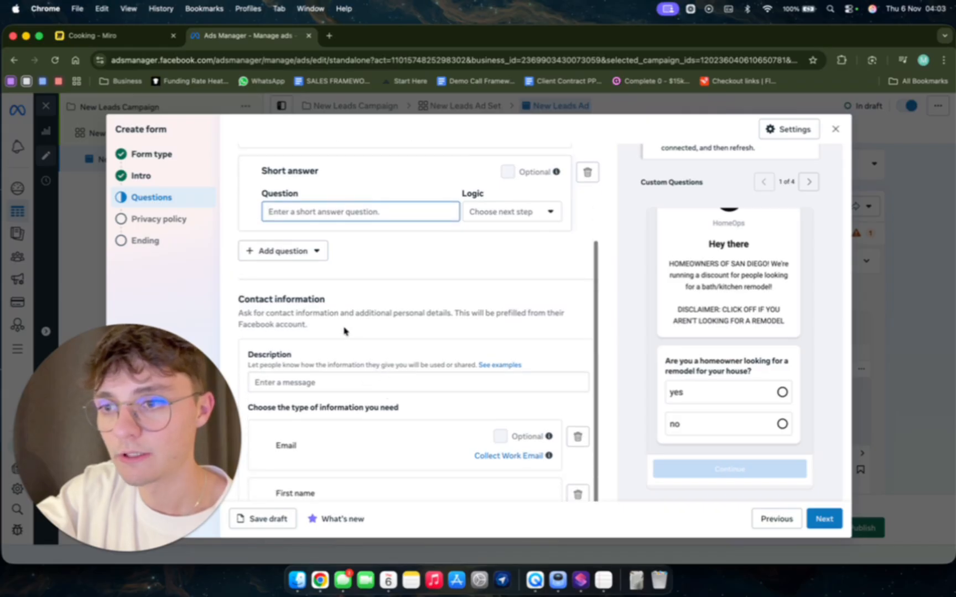
pyautogui.scroll(-2, 343, 330)
pyautogui.scroll(5, 343, 329)
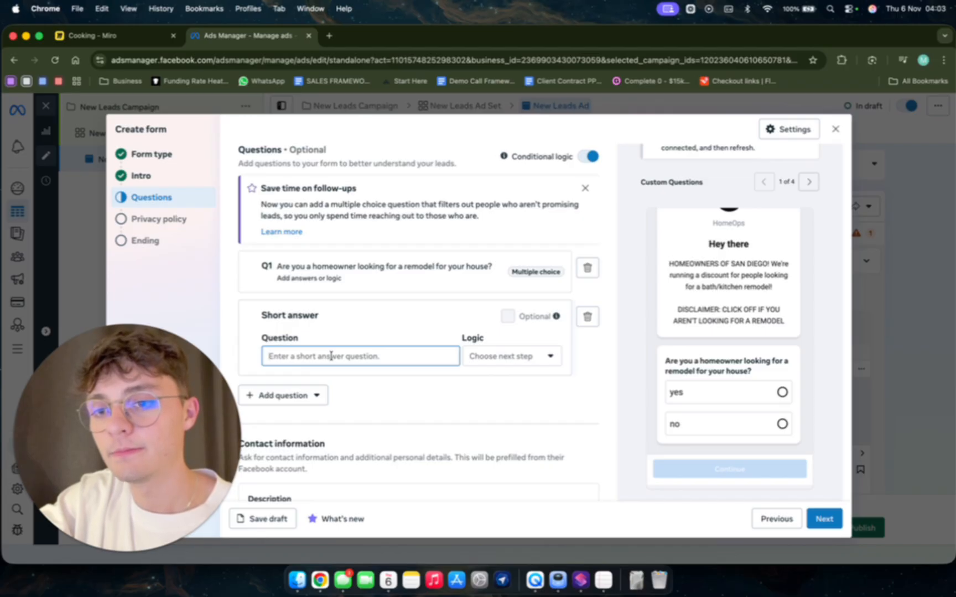
pyautogui.write('Wh')
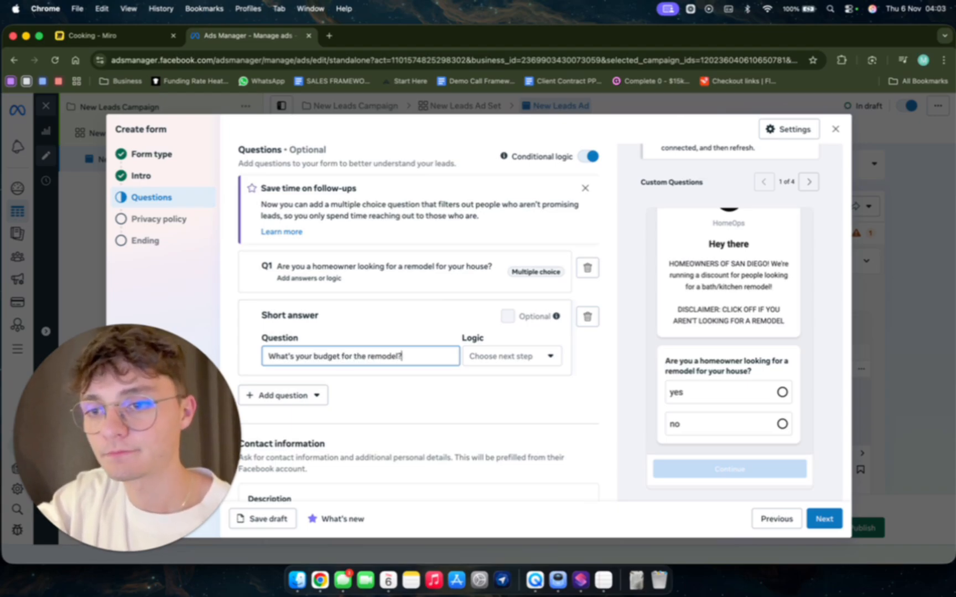
# Set the homeowner question's logic so "no" closes the form and "yes" goes to the Q2 budget question.
pyautogui.click(396, 282)
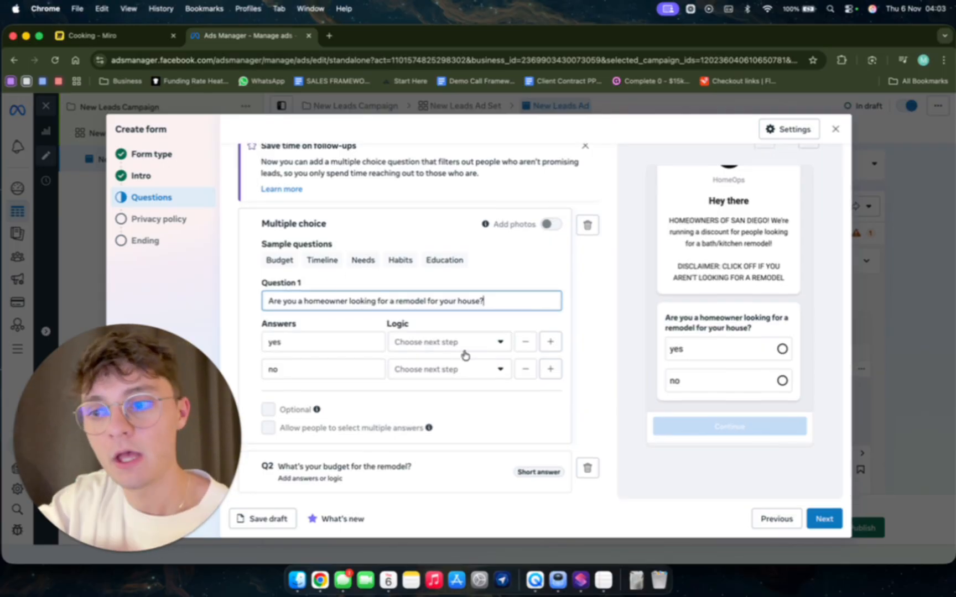
pyautogui.click(434, 375)
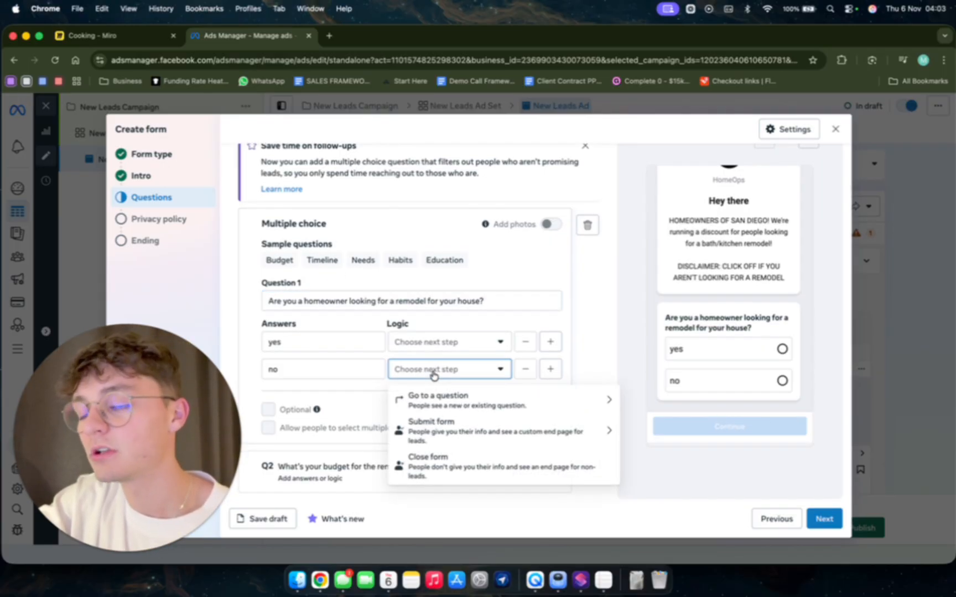
pyautogui.click(425, 468)
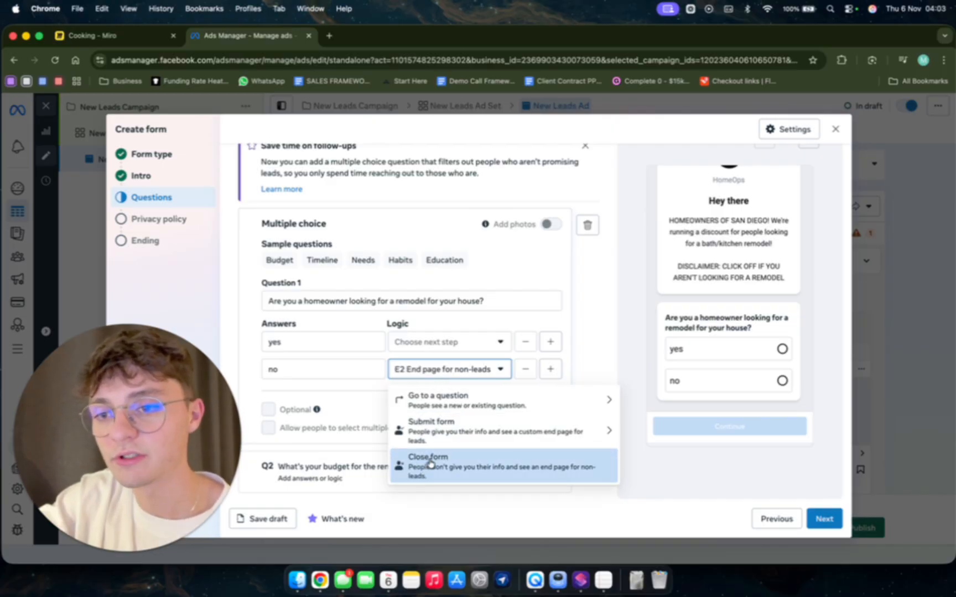
pyautogui.click(444, 347)
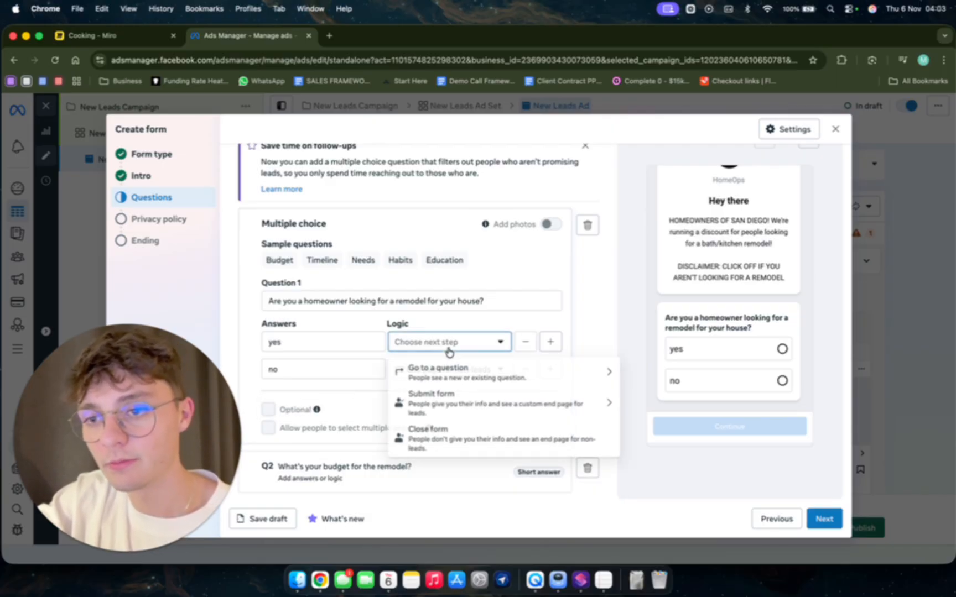
pyautogui.click(464, 373)
pyautogui.click(433, 200)
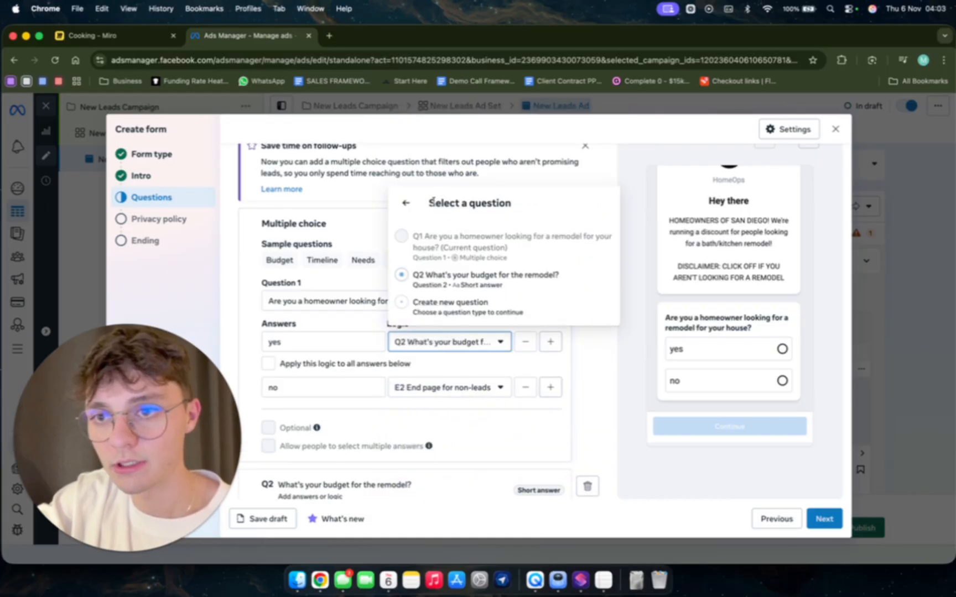
pyautogui.scroll(-4, 420, 416)
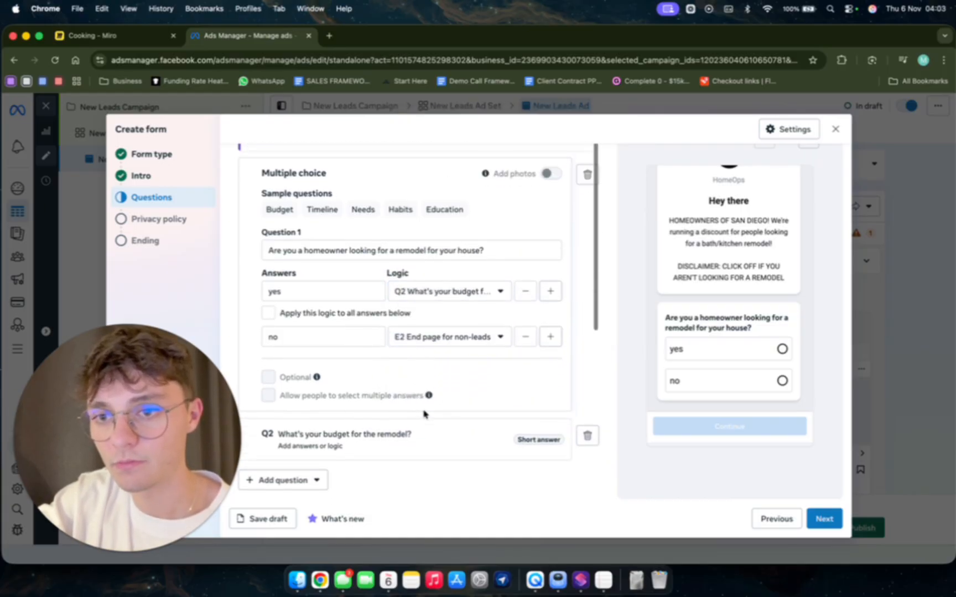
# Set the budget question's logic to submit the form with the E1 End page for leads.
pyautogui.click(382, 343)
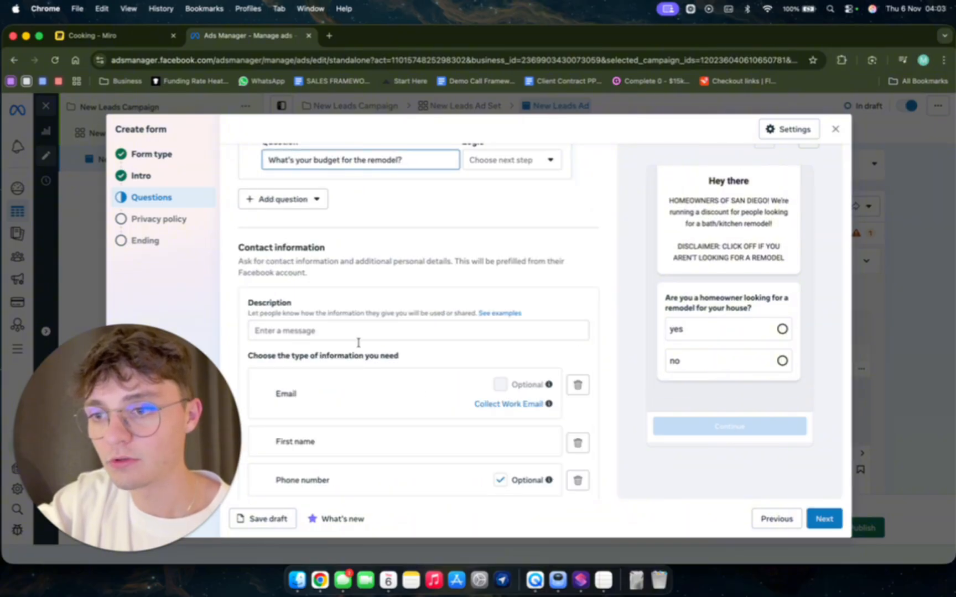
pyautogui.scroll(2, 389, 184)
pyautogui.click(510, 212)
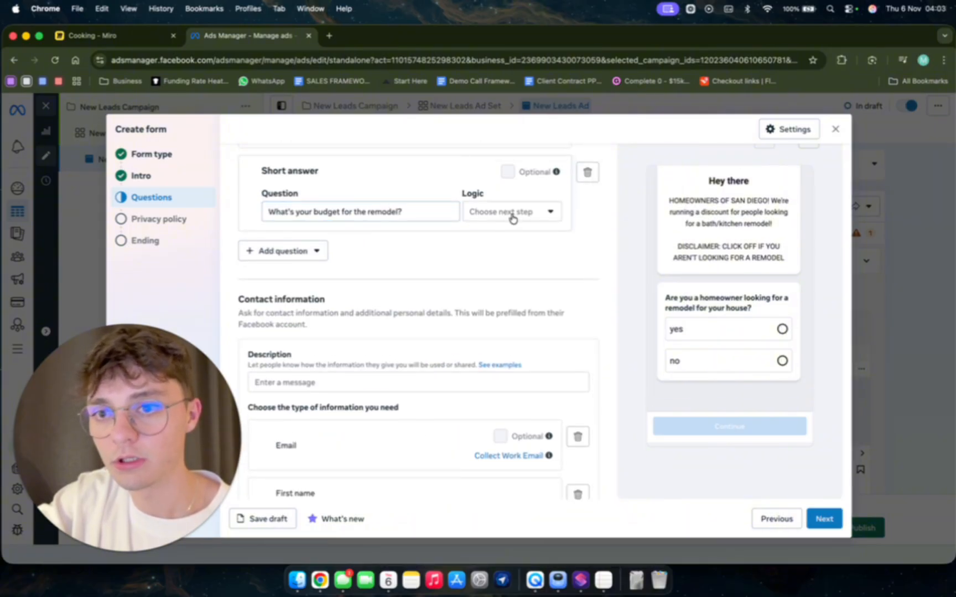
pyautogui.click(526, 268)
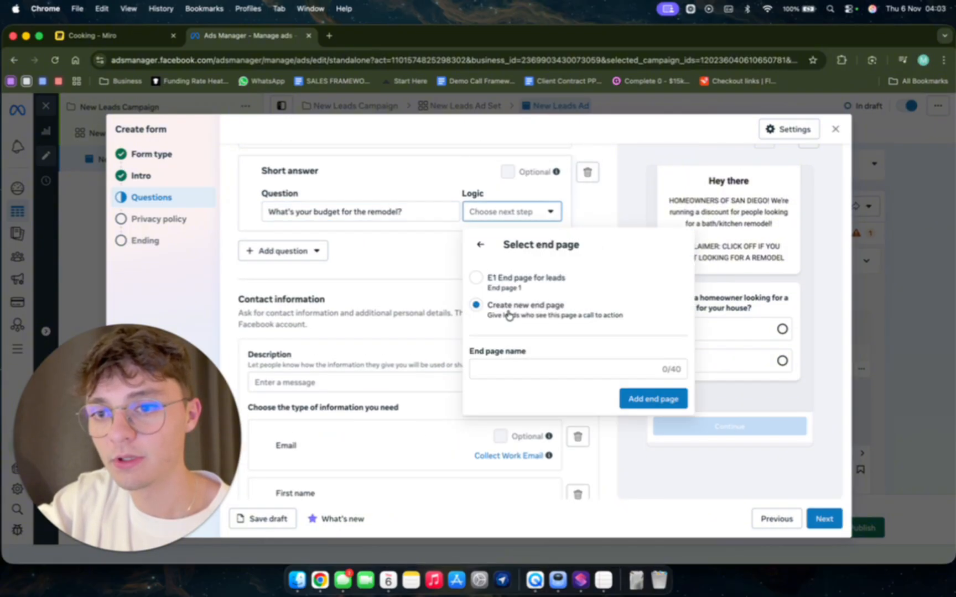
pyautogui.click(494, 284)
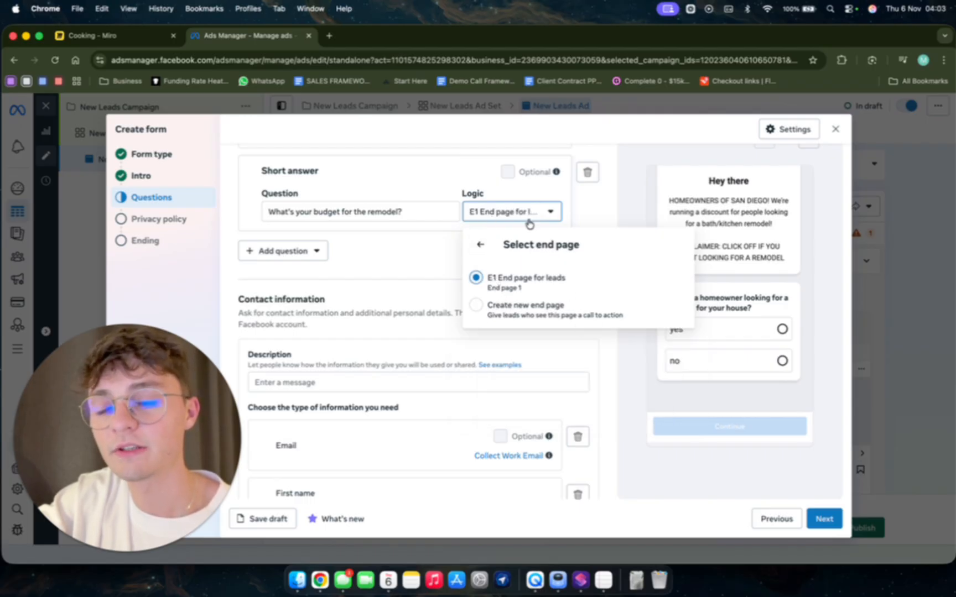
pyautogui.click(404, 255)
# Enter "Please fill in your information and we'll be in touch in the next hour!" as the contact information description.
pyautogui.scroll(-2, 316, 490)
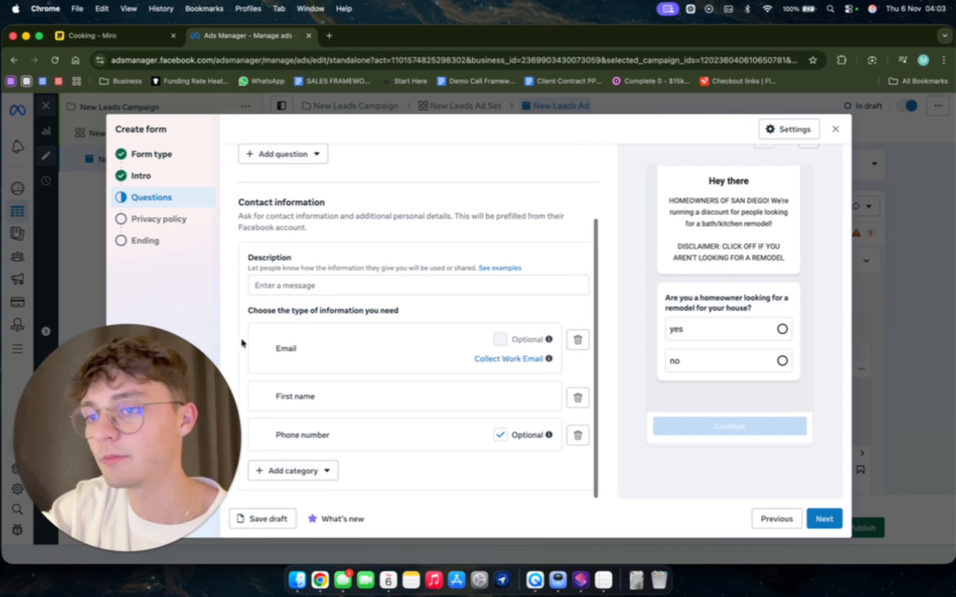
pyautogui.click(278, 286)
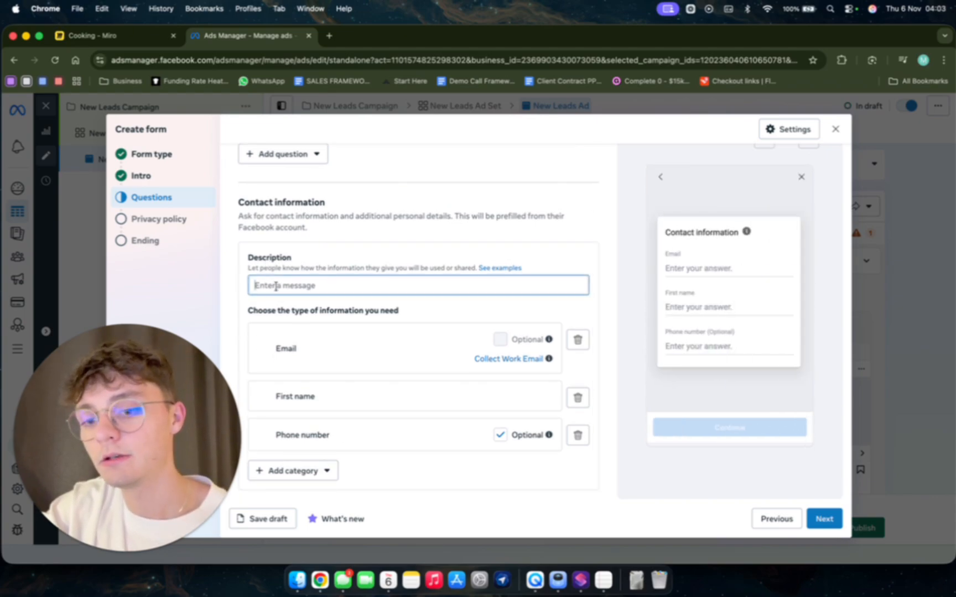
pyautogui.write('PLease')
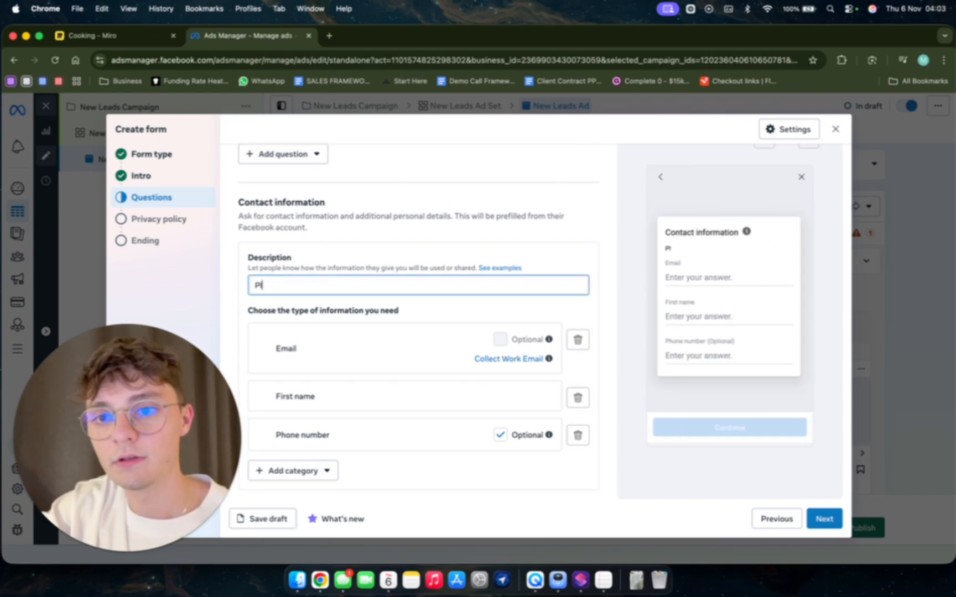
pyautogui.write('ease fill in o')
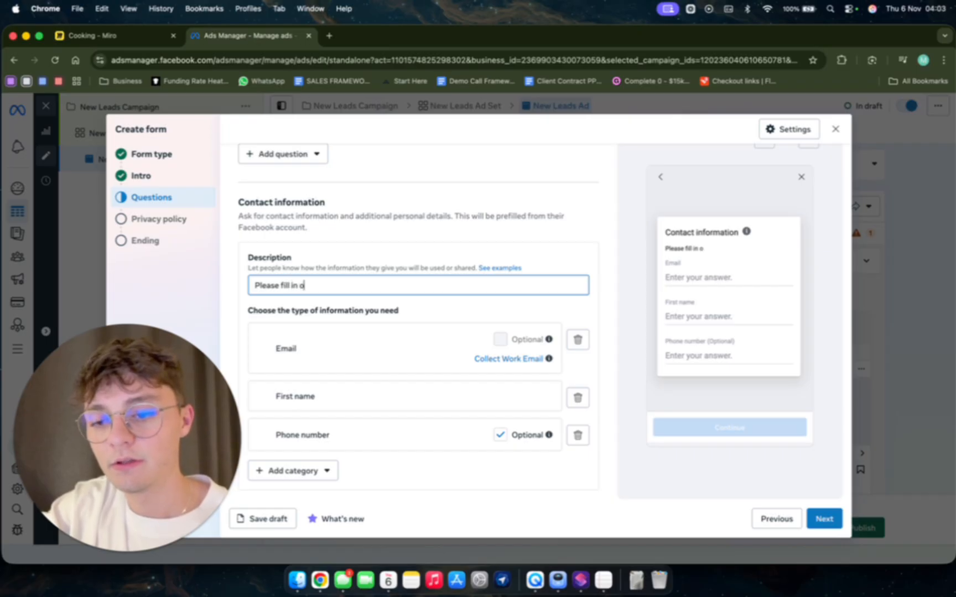
pyautogui.write('you')
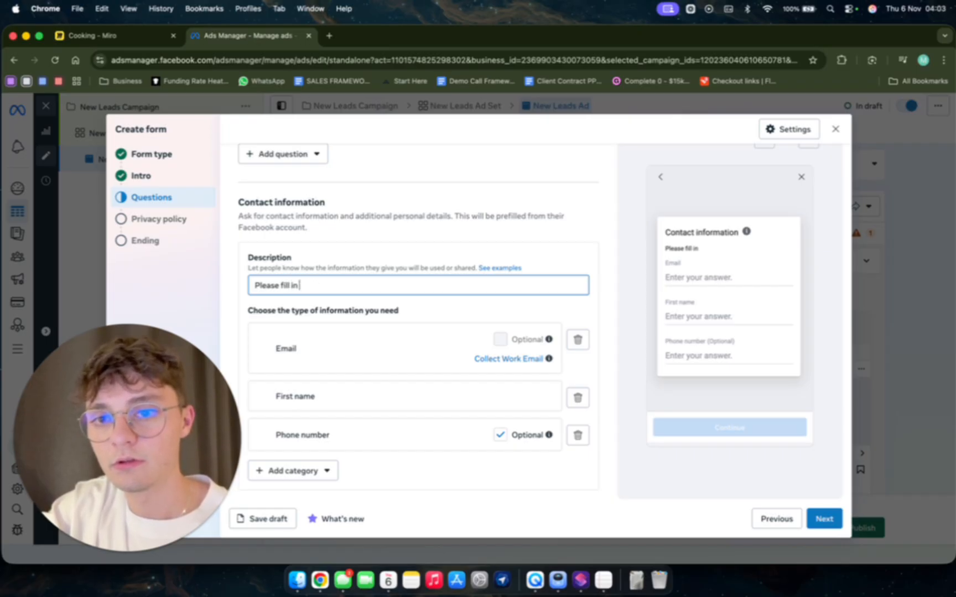
pyautogui.write('our information')
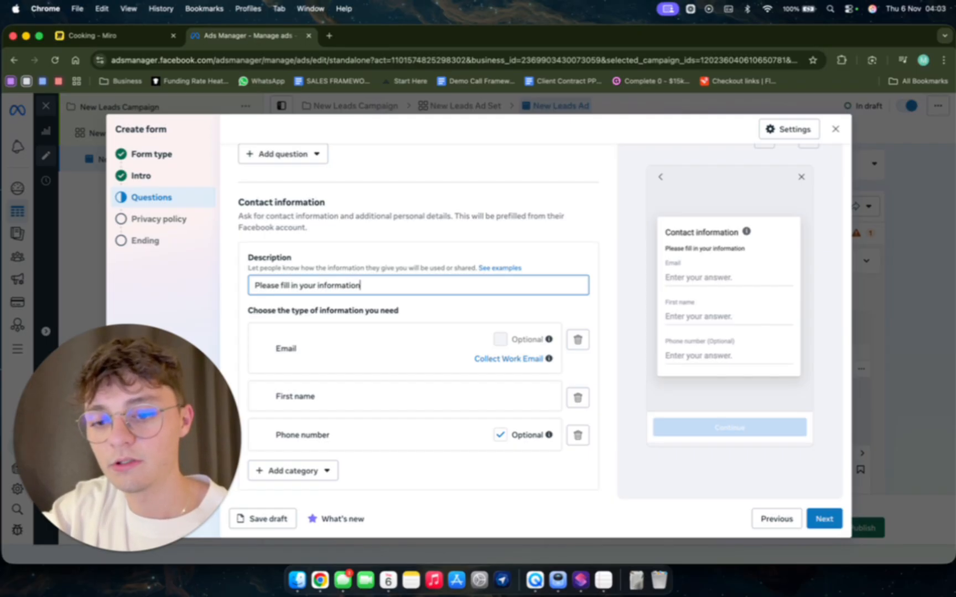
pyautogui.write(" and we'll be i")
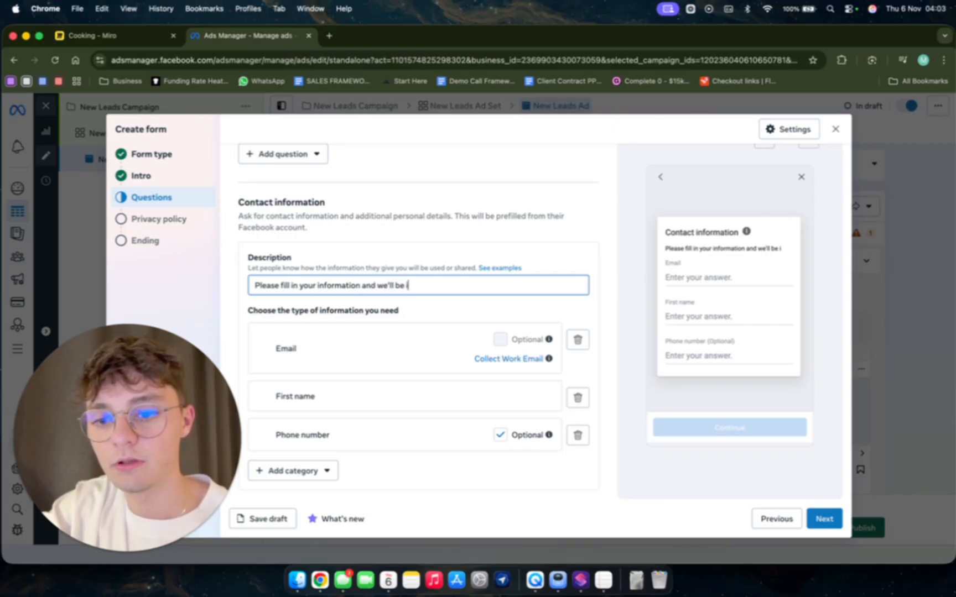
pyautogui.write('n tou')
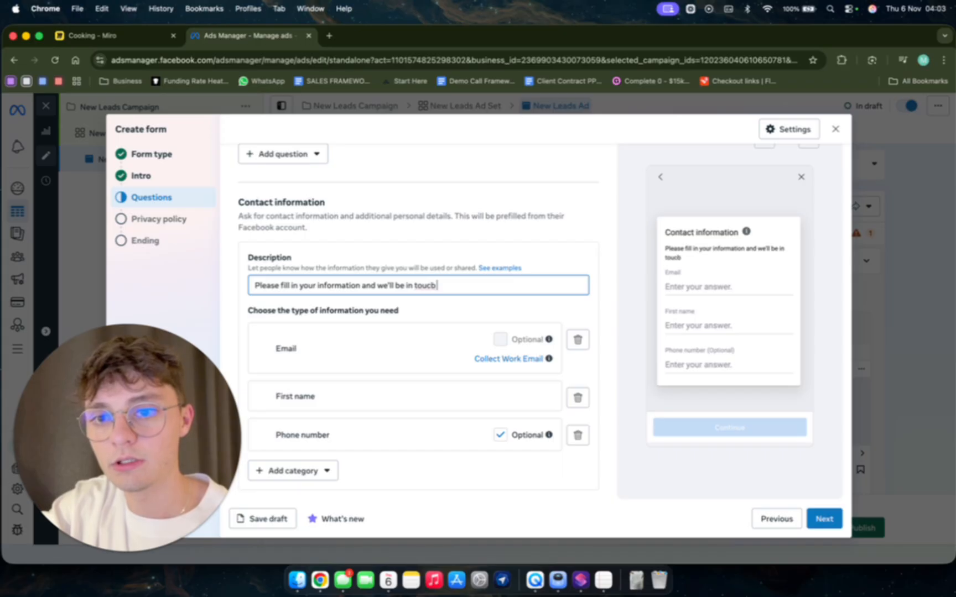
pyautogui.write('ch in the ne')
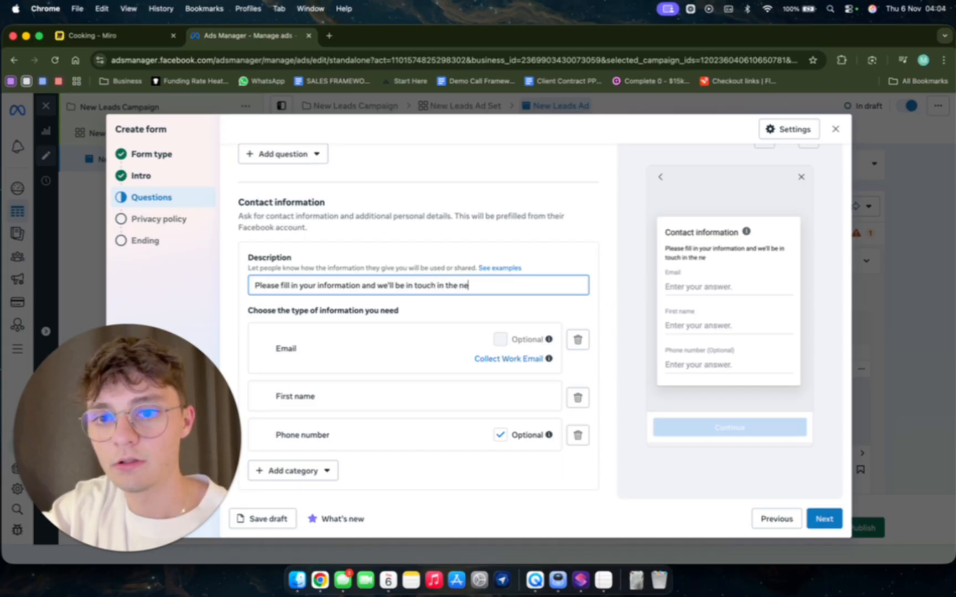
pyautogui.write('xt hour!')
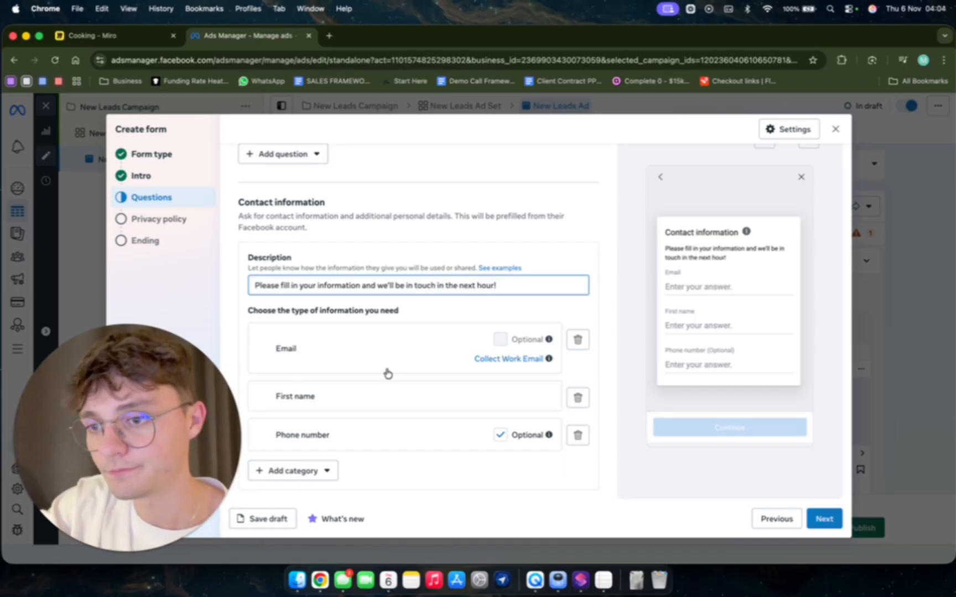
# Add a street address field to the contact information and make the phone number mandatory instead of optional.
pyautogui.click(285, 469)
pyautogui.moveTo(337, 355)
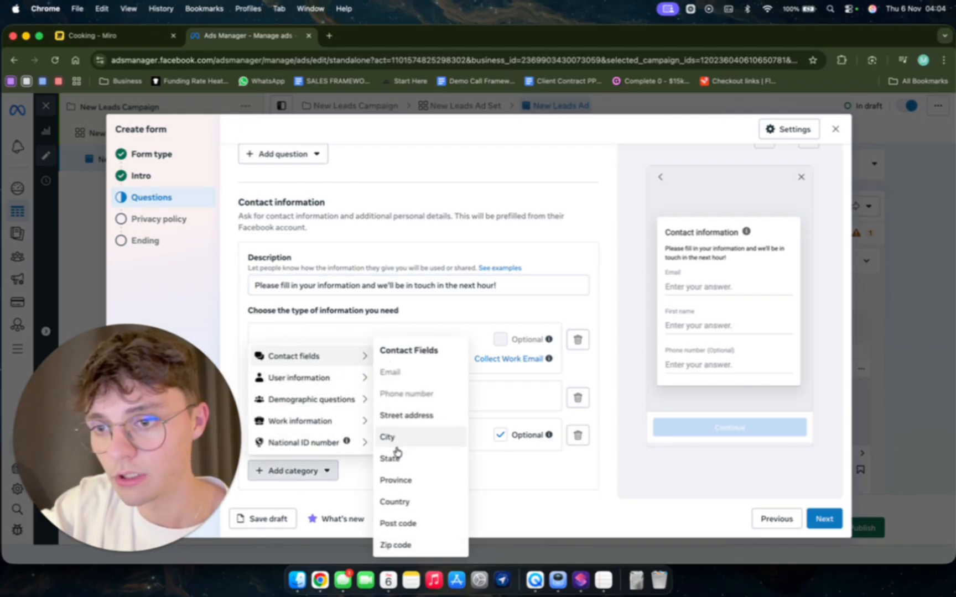
pyautogui.click(407, 416)
pyautogui.scroll(-1, 453, 416)
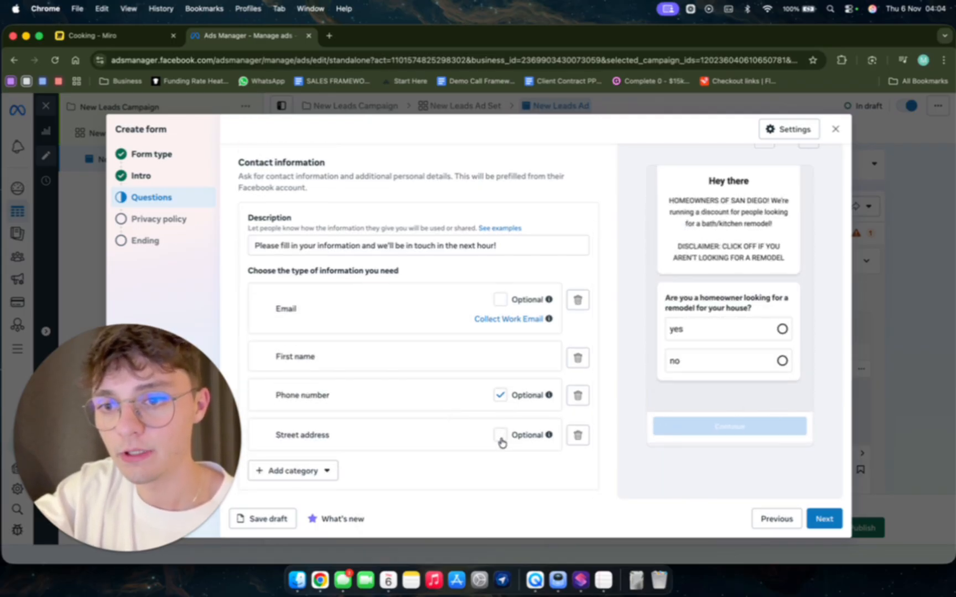
pyautogui.click(500, 395)
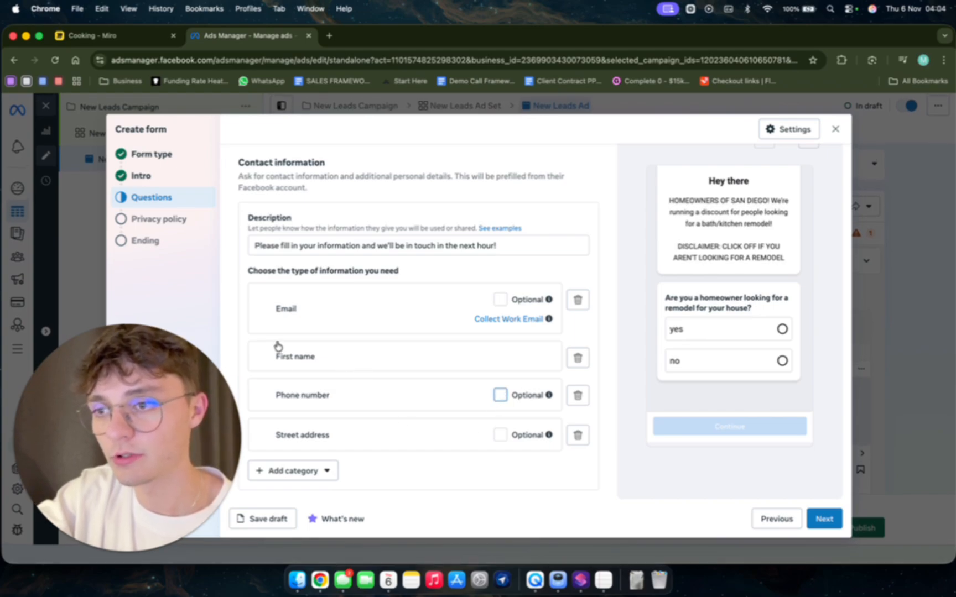
# Go past the privacy policy section to the form's ending and set the E1 end page headline to "WAIT! ONE MORE STEP".
pyautogui.click(162, 219)
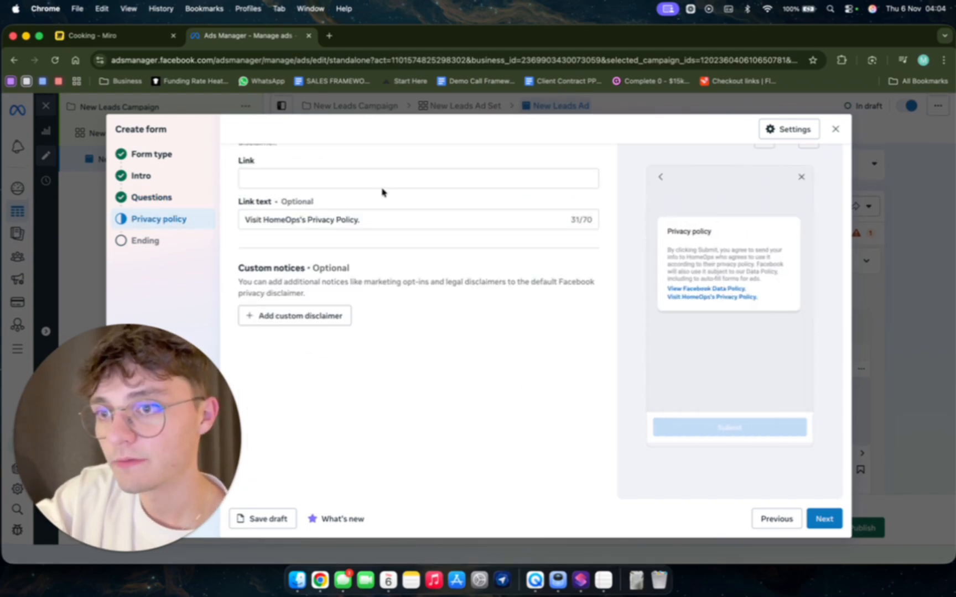
pyautogui.scroll(1, 299, 190)
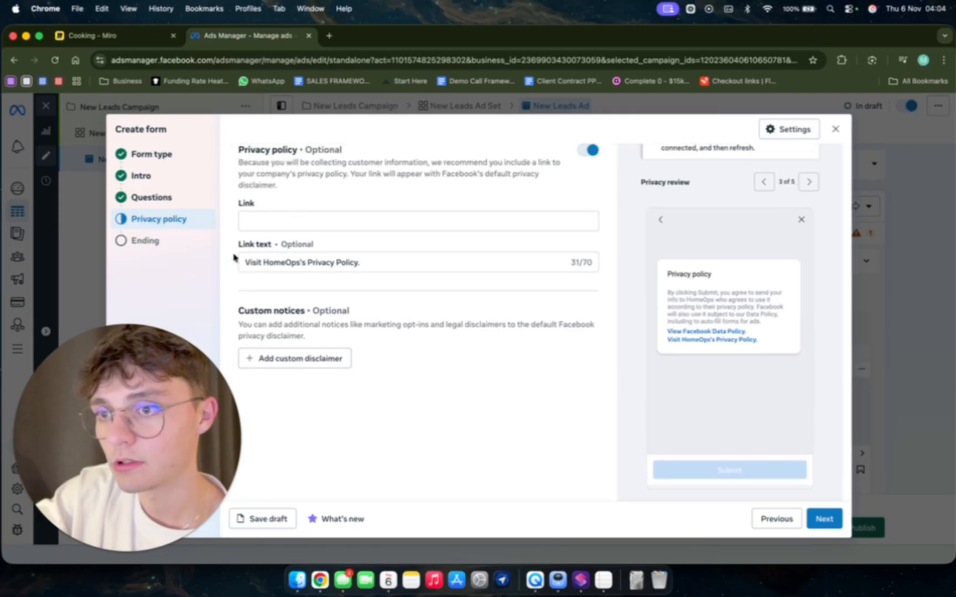
pyautogui.click(145, 240)
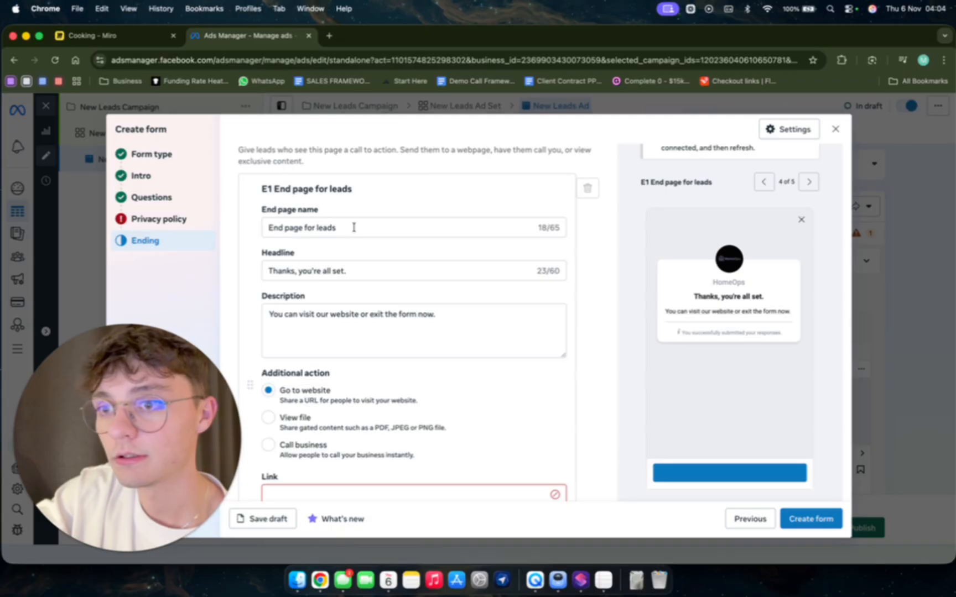
pyautogui.tripleClick(311, 271)
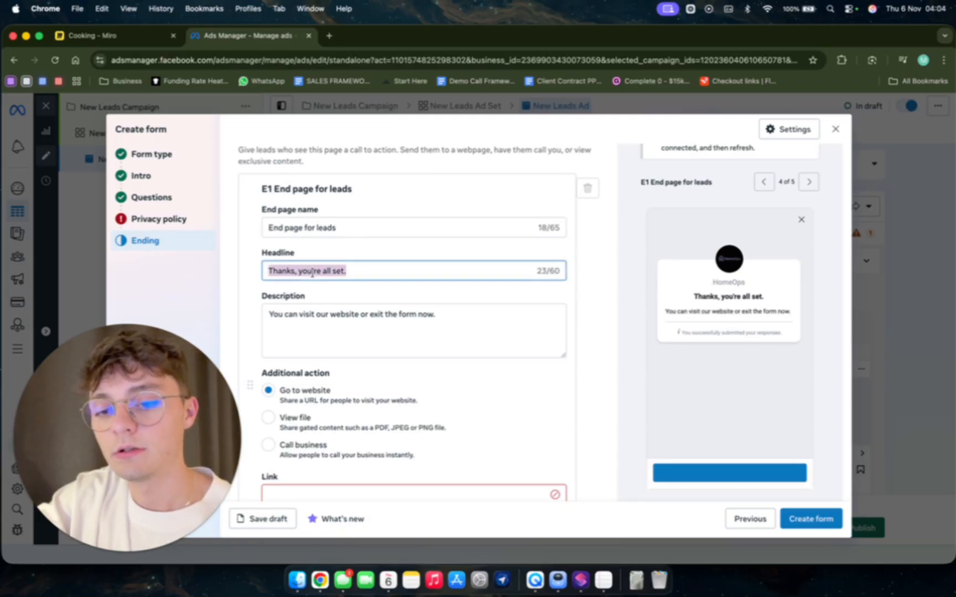
pyautogui.write('WAIT! O')
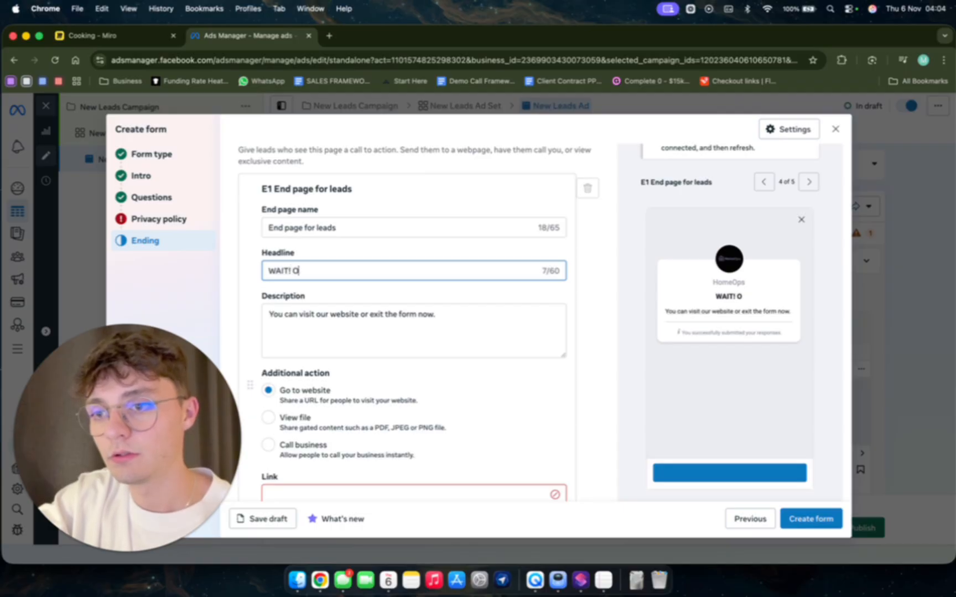
pyautogui.write('NE MORE STEP')
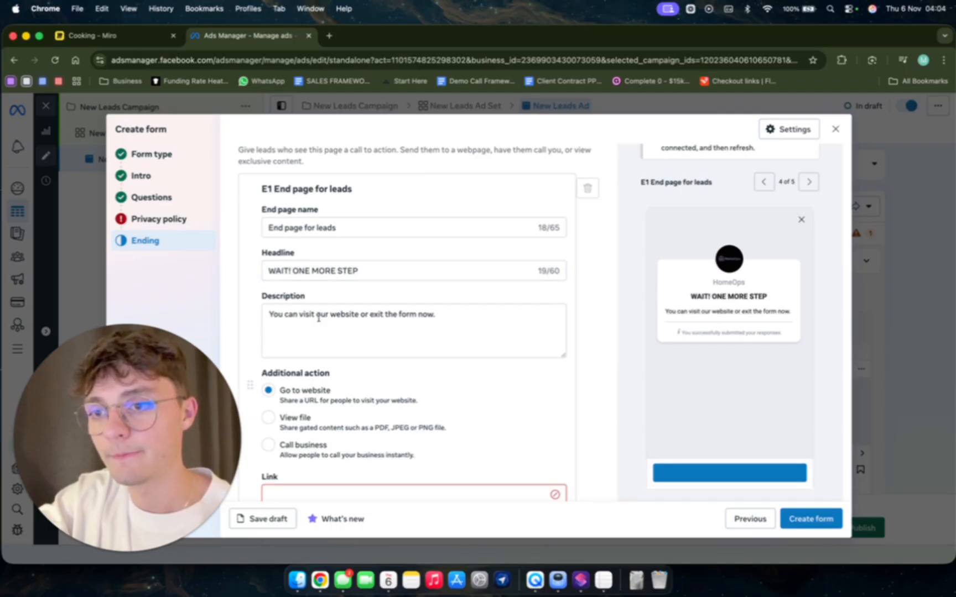
# Set the description to "In order for you to take advantage of our discount, click the link below to book in your appointment with us!".
pyautogui.tripleClick(318, 319)
pyautogui.write('IN')
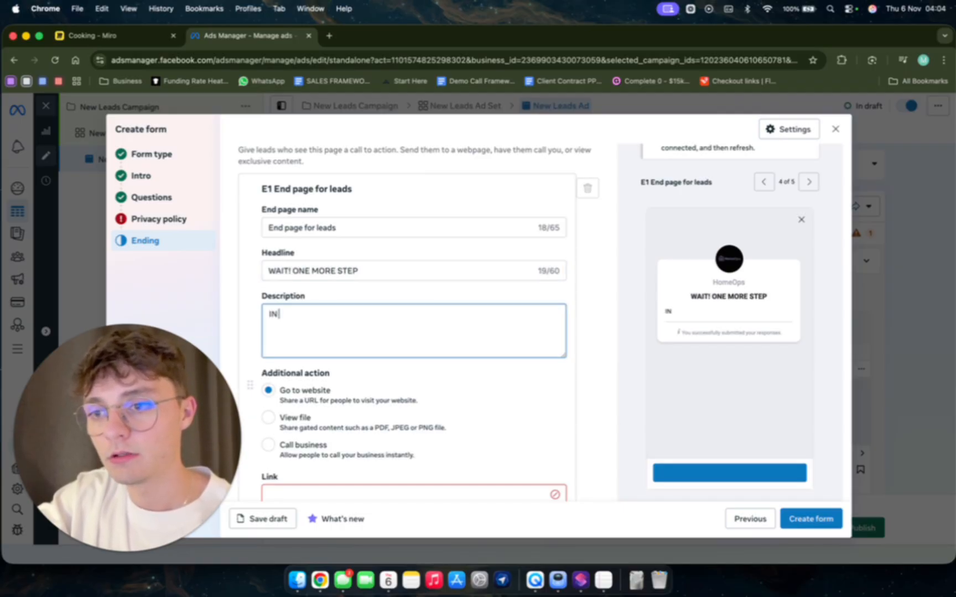
pyautogui.write(' order for y')
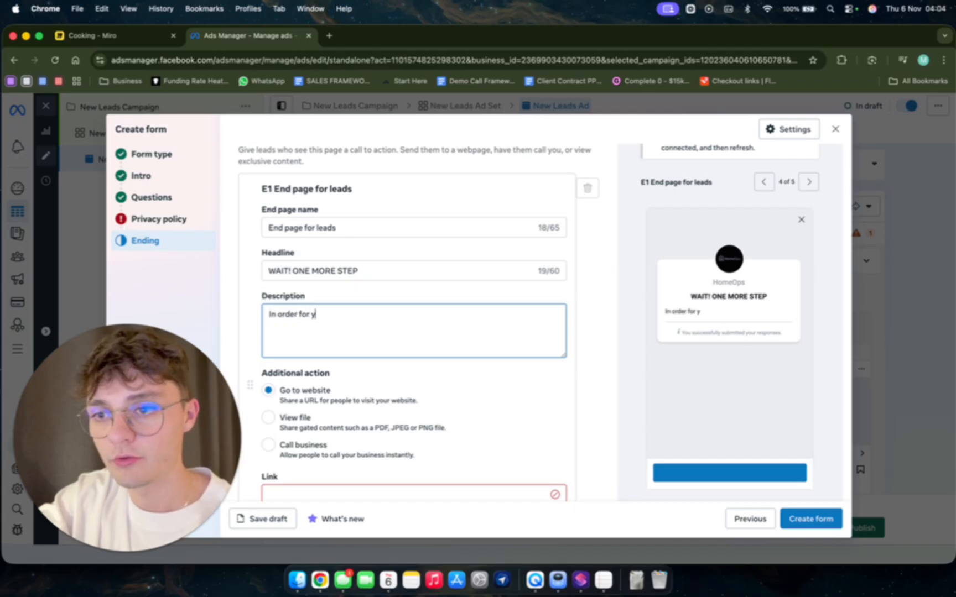
pyautogui.write('ou to take ')
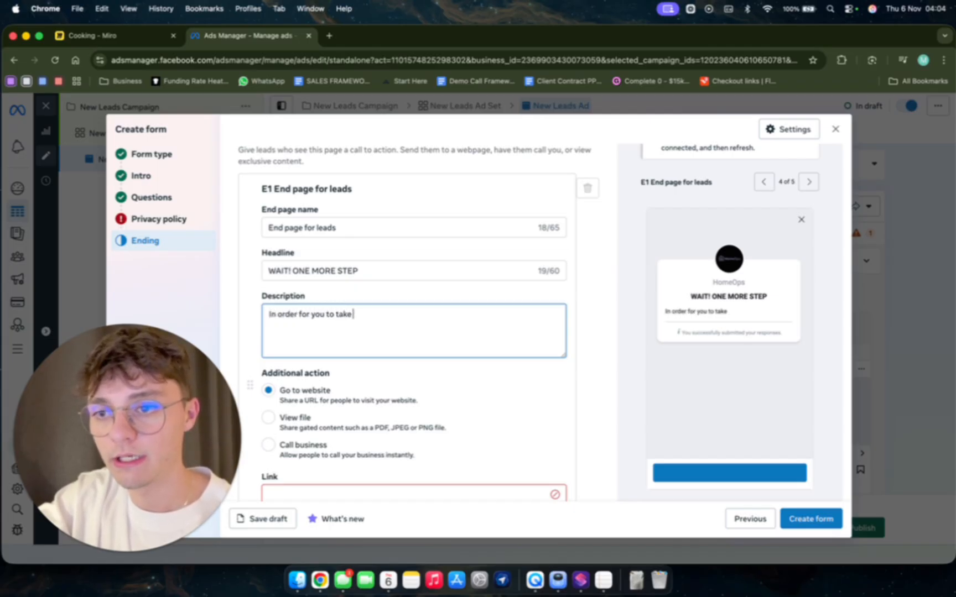
pyautogui.write('advat')
pyautogui.press('BackSpace')
pyautogui.write('ntege')
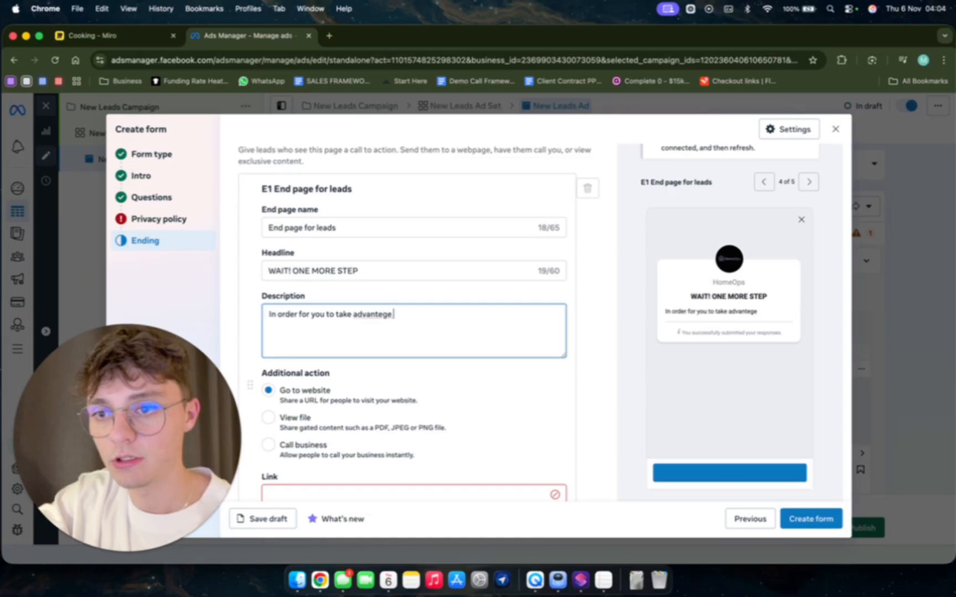
pyautogui.press('BackSpace')
pyautogui.press('BackSpace')
pyautogui.press('BackSpace')
pyautogui.press('BackSpace')
pyautogui.write('age of')
pyautogui.write('our discount')
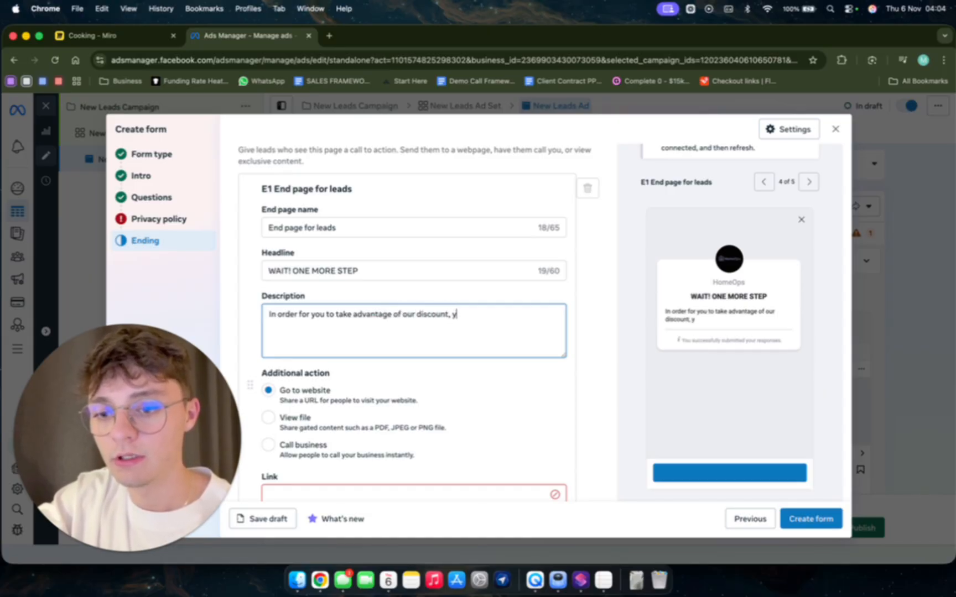
pyautogui.write(', click the li')
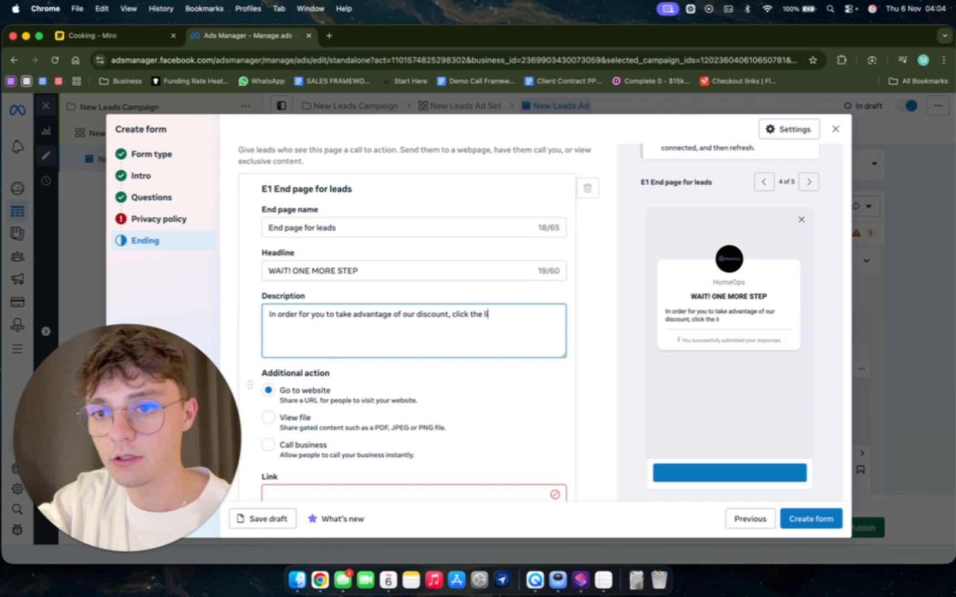
pyautogui.write('nk below to')
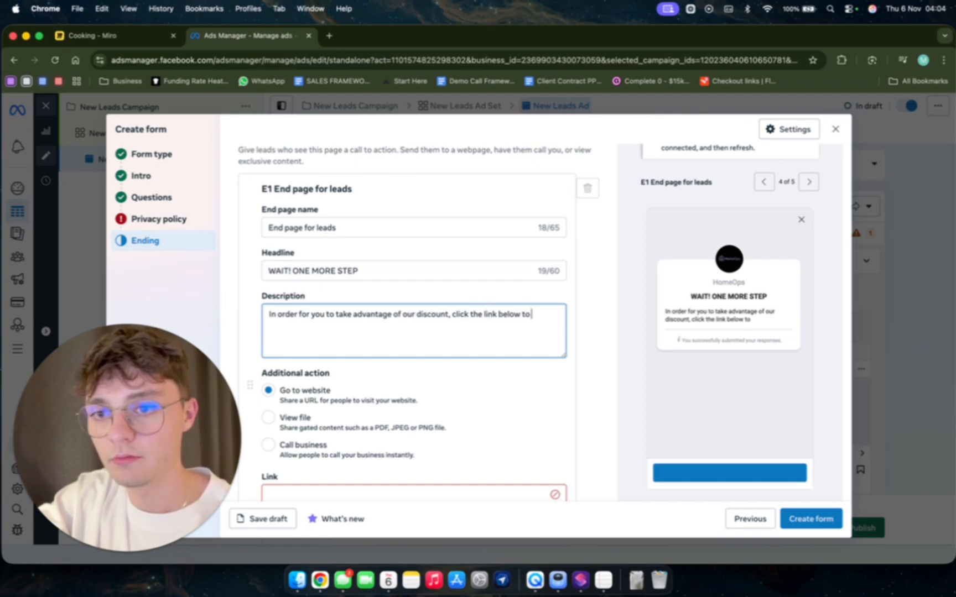
pyautogui.write(' book in your ap')
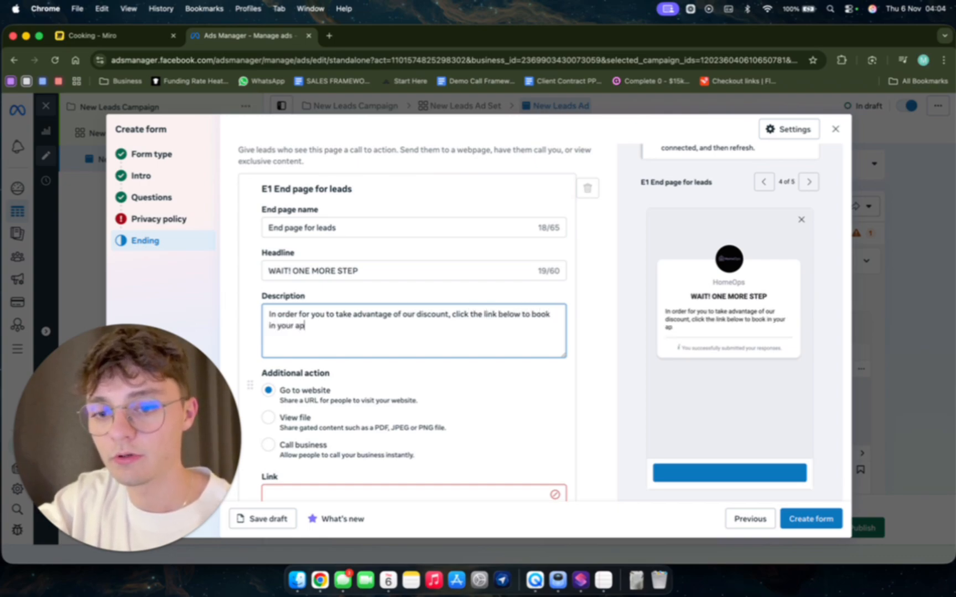
pyautogui.write('pointment w')
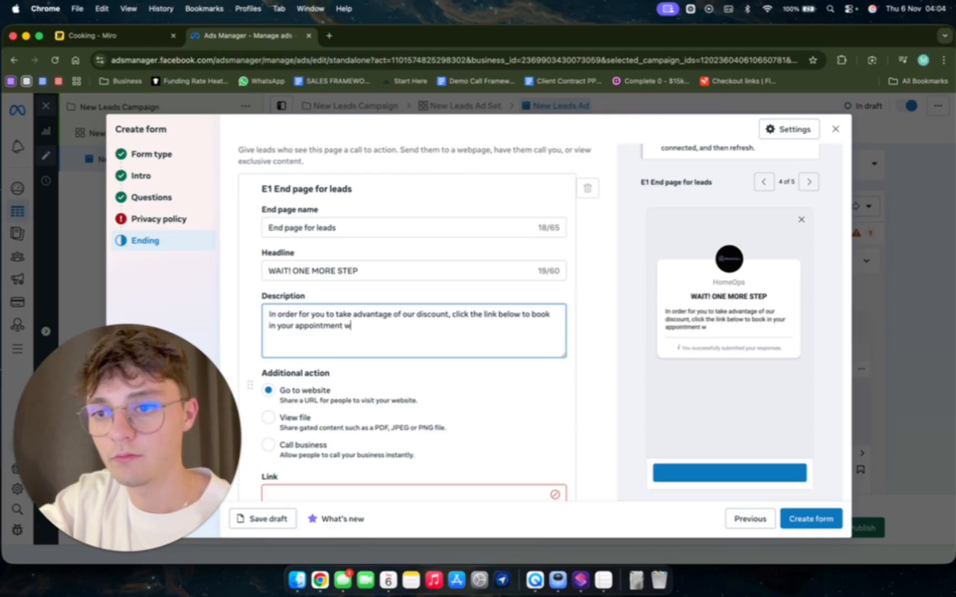
pyautogui.write('ith us!')
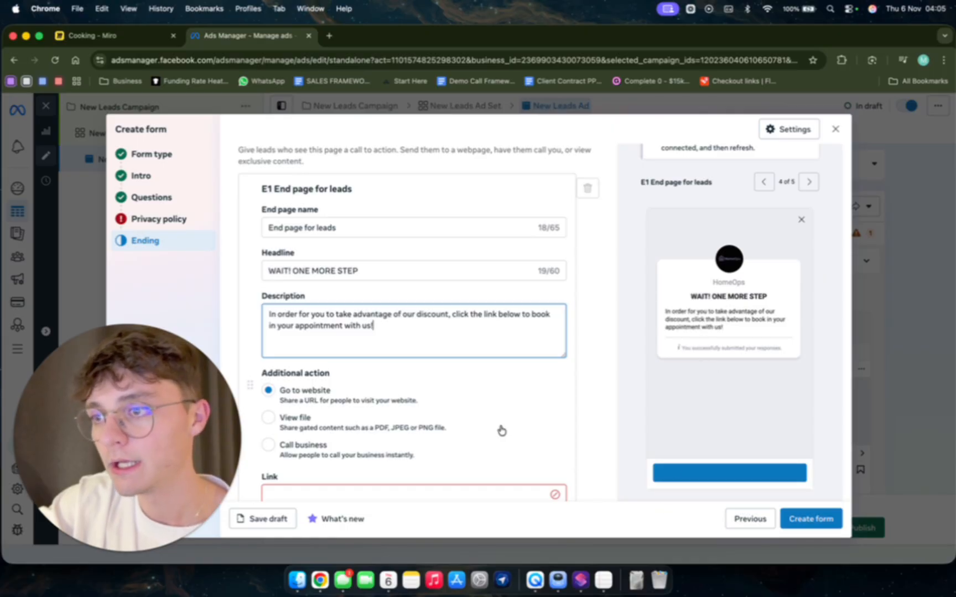
# Enter home-ops.app as the website link for the E1 end page's additional action.
pyautogui.scroll(-5, 420, 391)
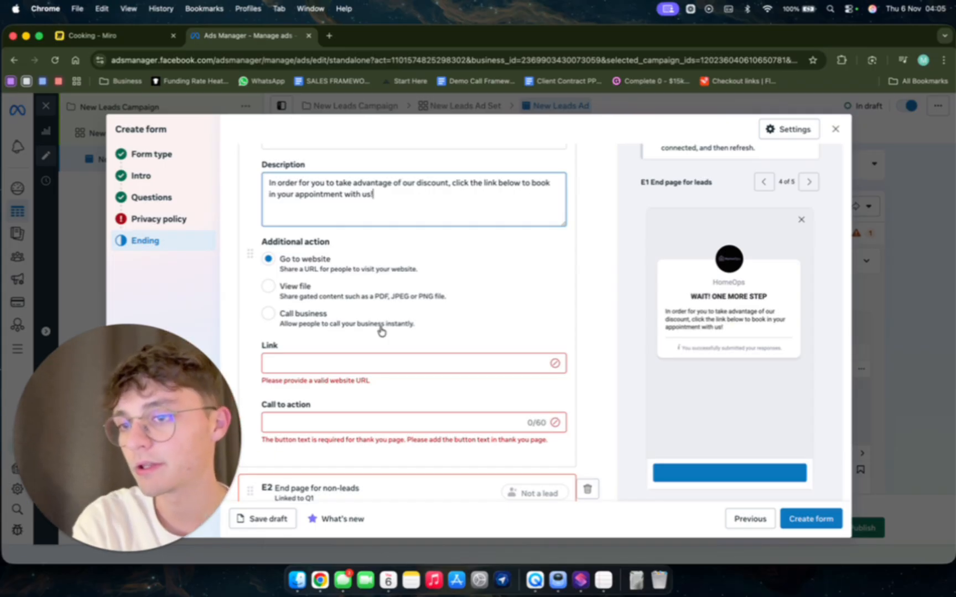
pyautogui.click(290, 271)
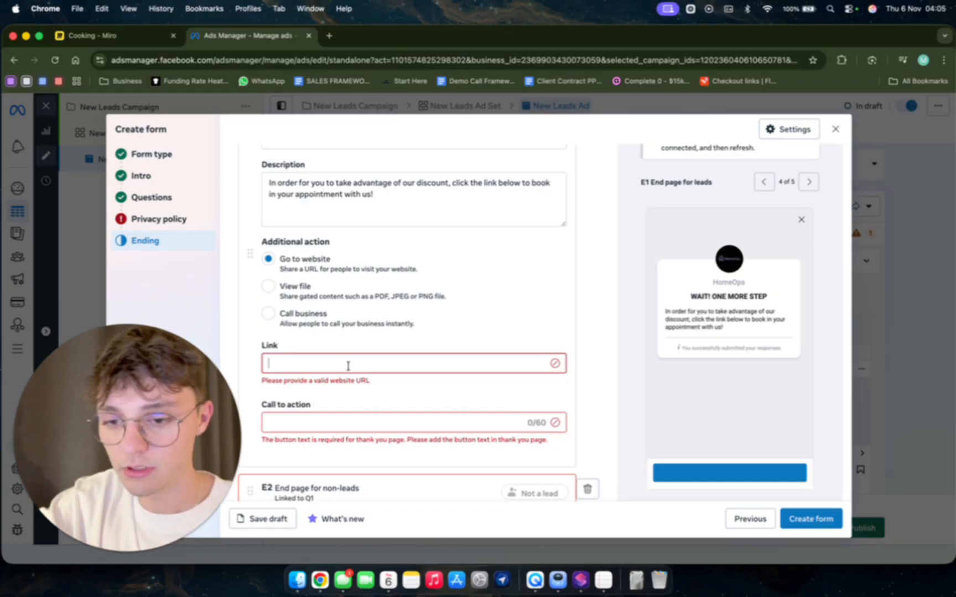
pyautogui.write('home-ops.app')
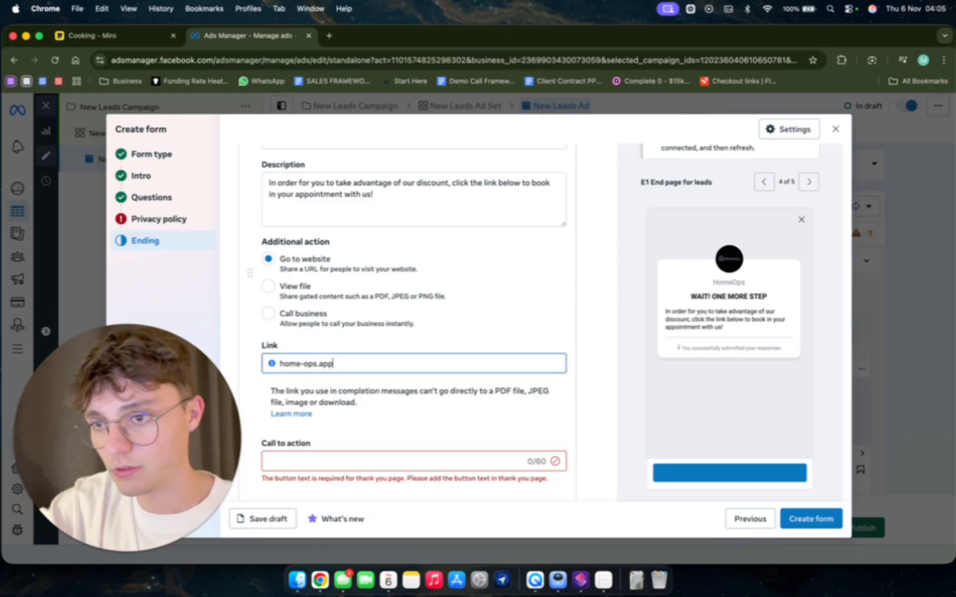
# Set the E1 end page's call to action text to "Lock in your spot!".
pyautogui.scroll(-2, 341, 384)
pyautogui.click(339, 349)
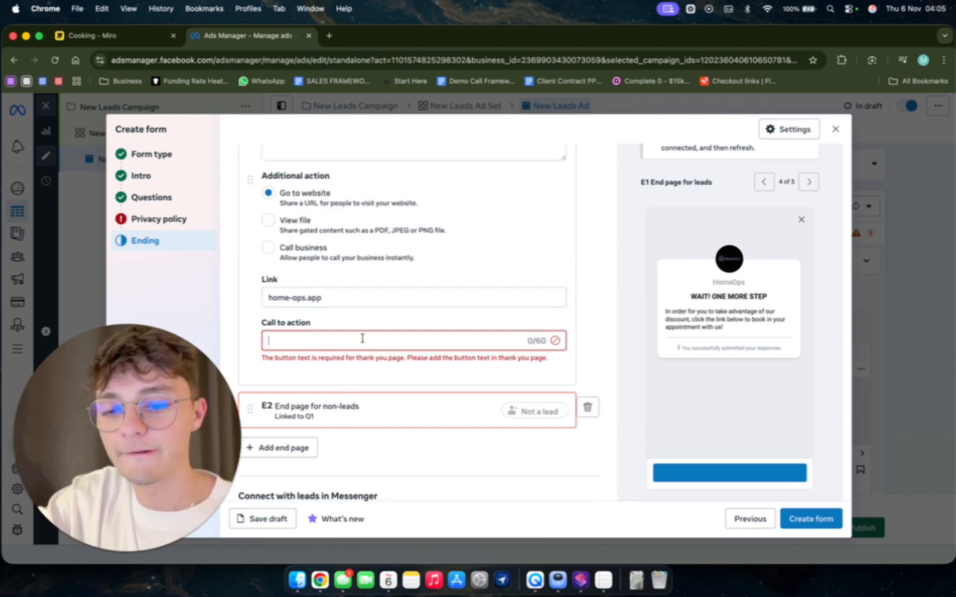
pyautogui.click(362, 338)
pyautogui.write('Lock in ')
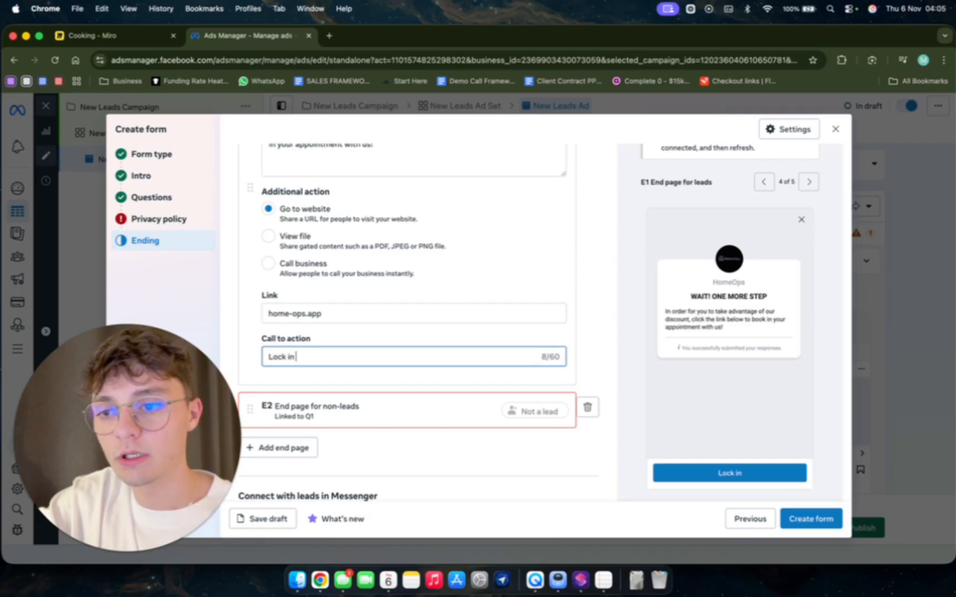
pyautogui.write('your spot!')
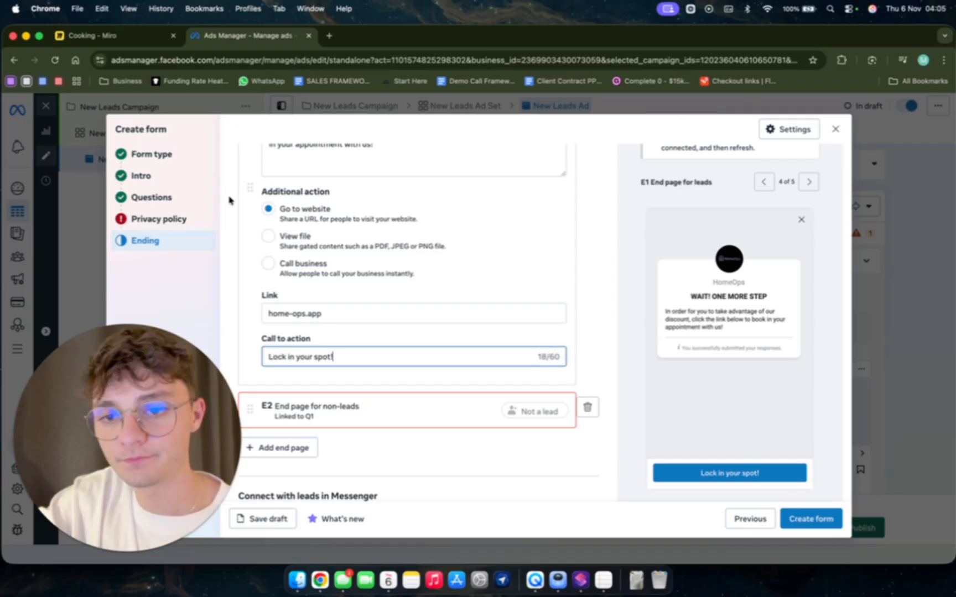
# Open home-ops.app in a new browser tab and choose the 03:00 PM slot in its booking calendar.
pyautogui.click(329, 35)
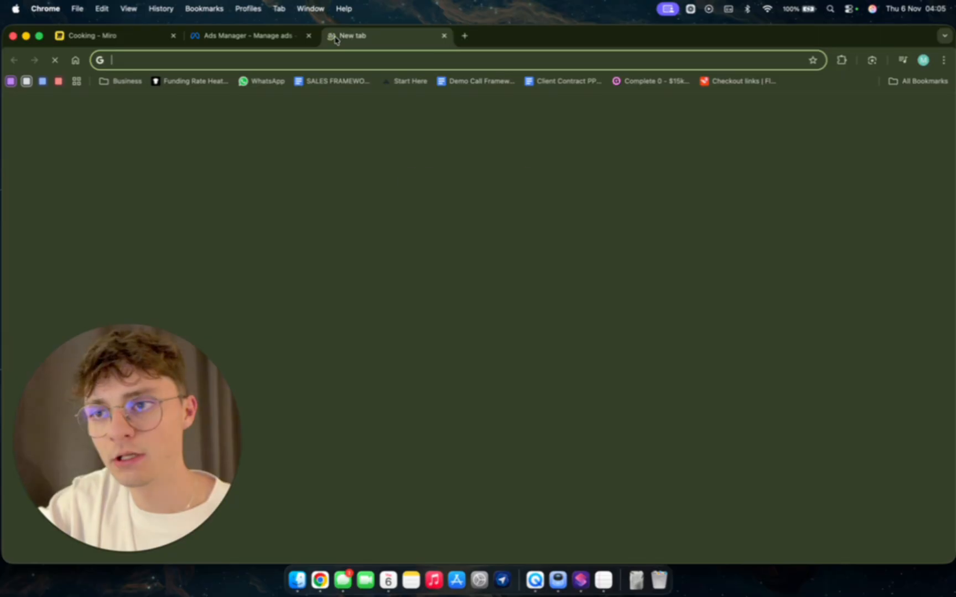
pyautogui.write('home-ops.ap')
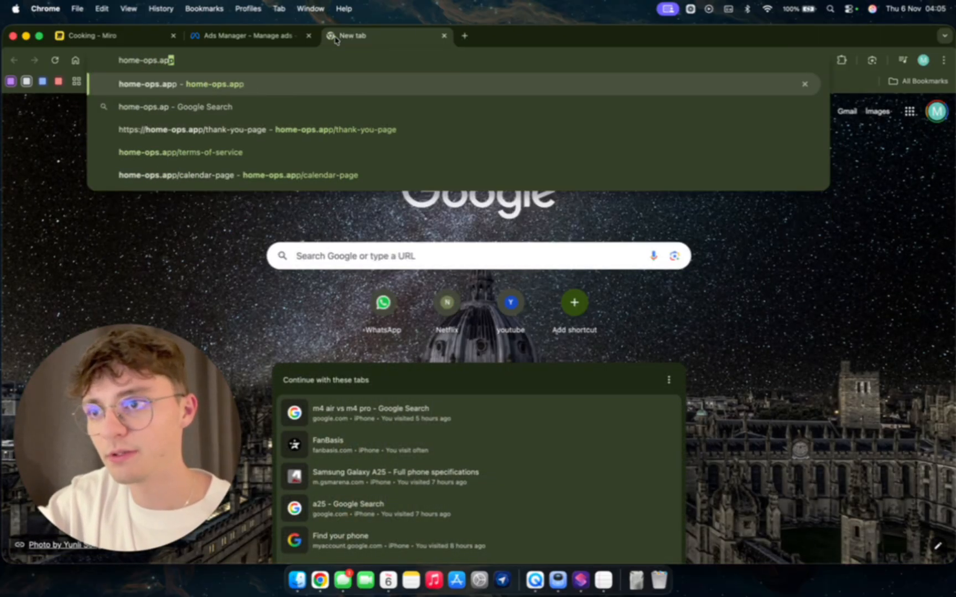
pyautogui.press('Return')
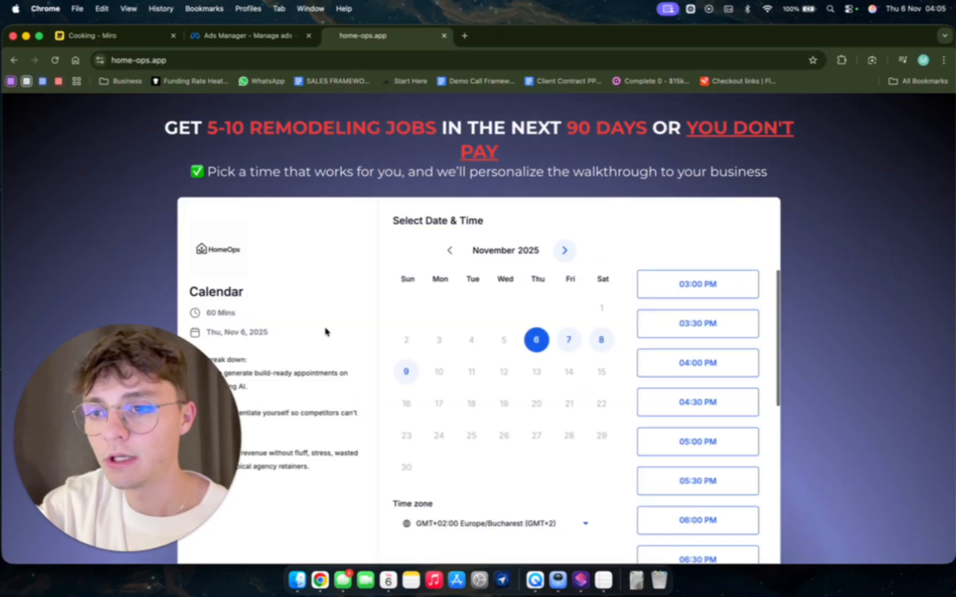
pyautogui.scroll(-4, 325, 332)
pyautogui.click(681, 176)
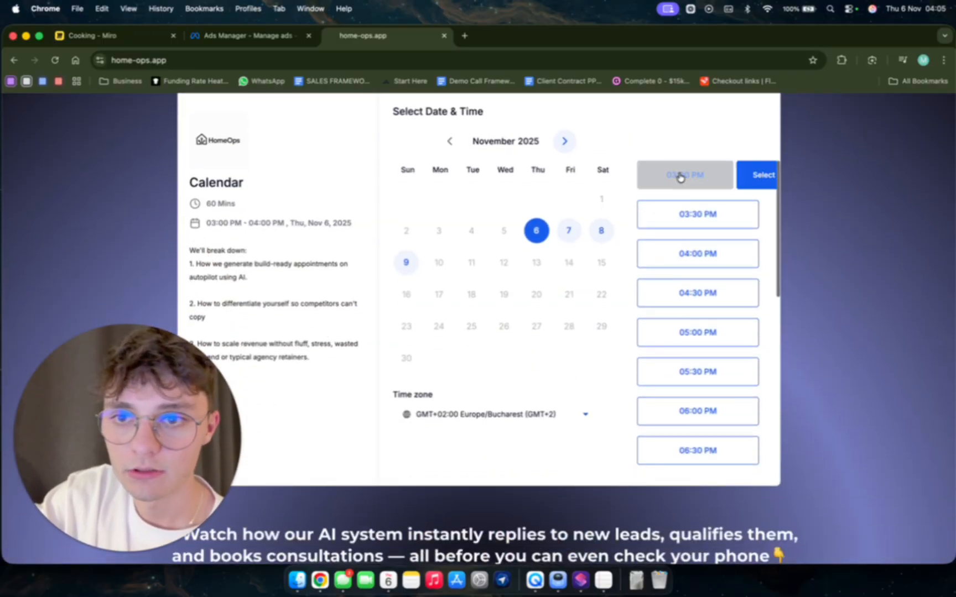
pyautogui.click(762, 175)
pyautogui.scroll(4, 452, 225)
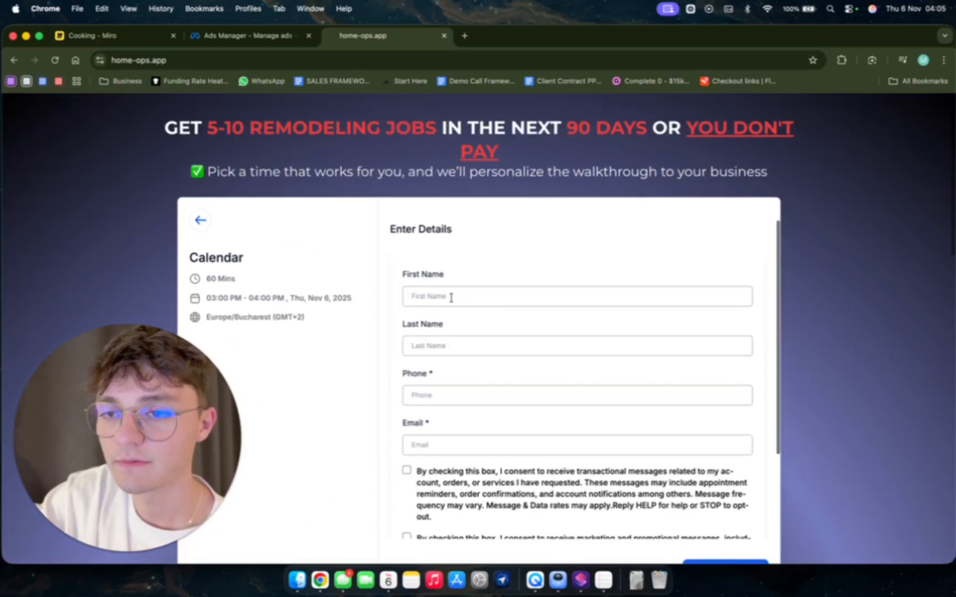
# Review the booking page's contact details form and the video section below it, and close the page.
pyautogui.scroll(-5, 478, 469)
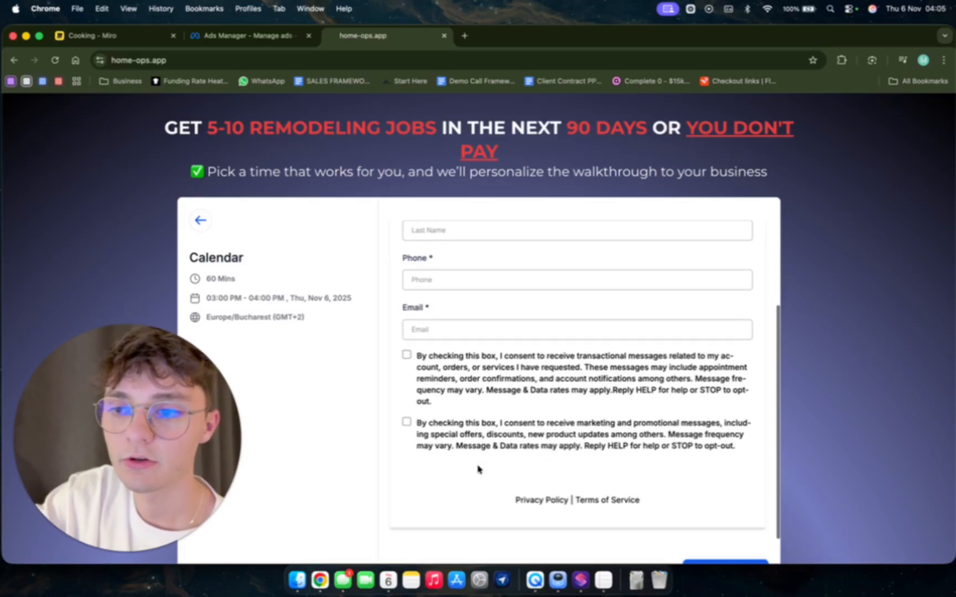
pyautogui.scroll(-4, 479, 469)
pyautogui.scroll(5, 479, 469)
pyautogui.scroll(-15, 478, 469)
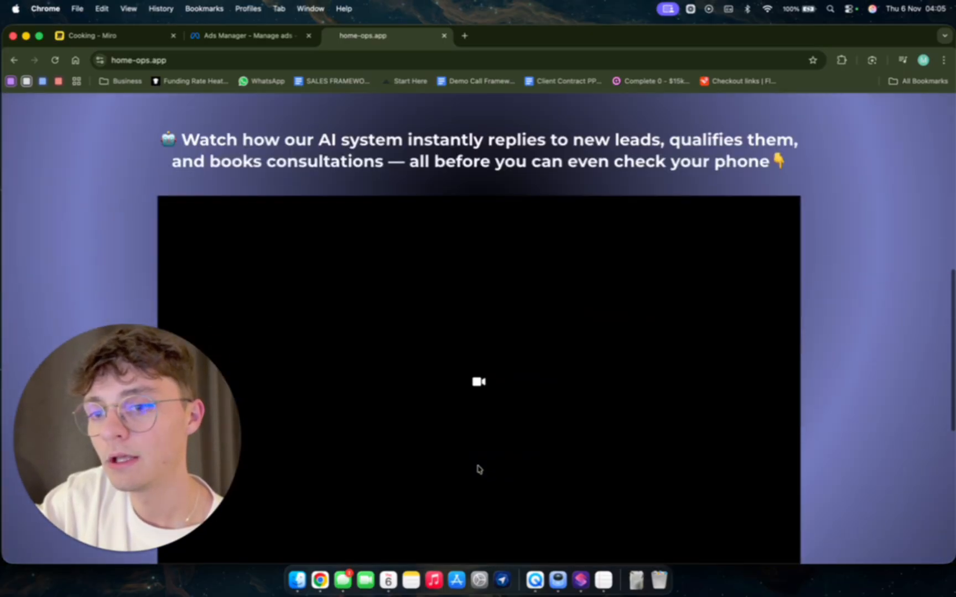
pyautogui.scroll(15, 478, 469)
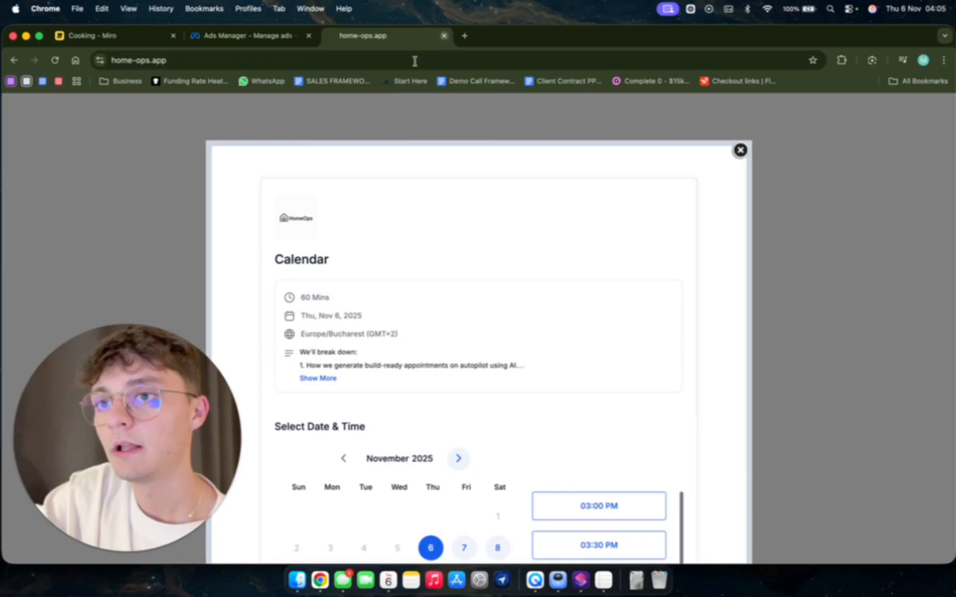
pyautogui.click(443, 36)
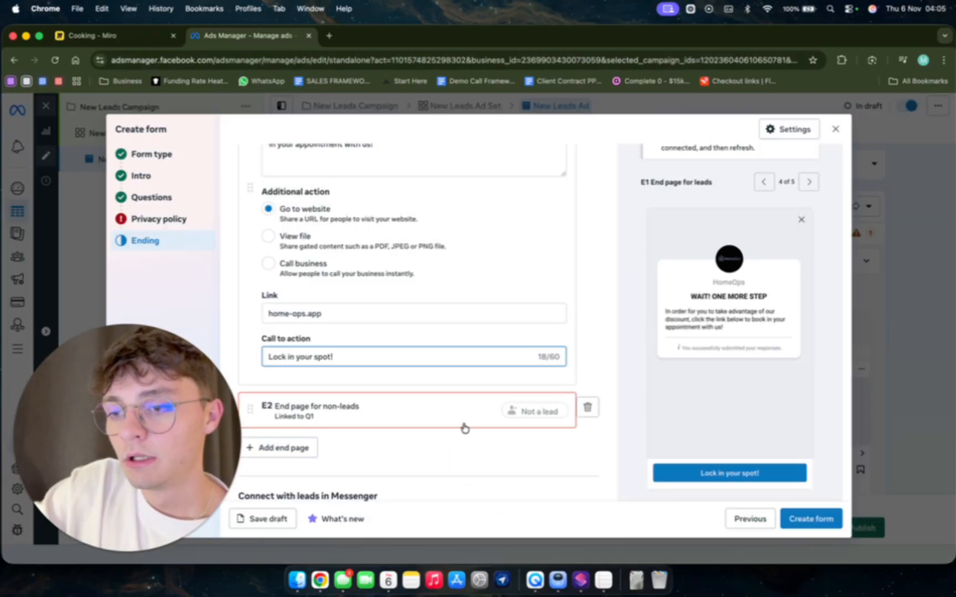
# Expand the E2 end page for non-leads and enter facebook.com as its link.
pyautogui.click(379, 405)
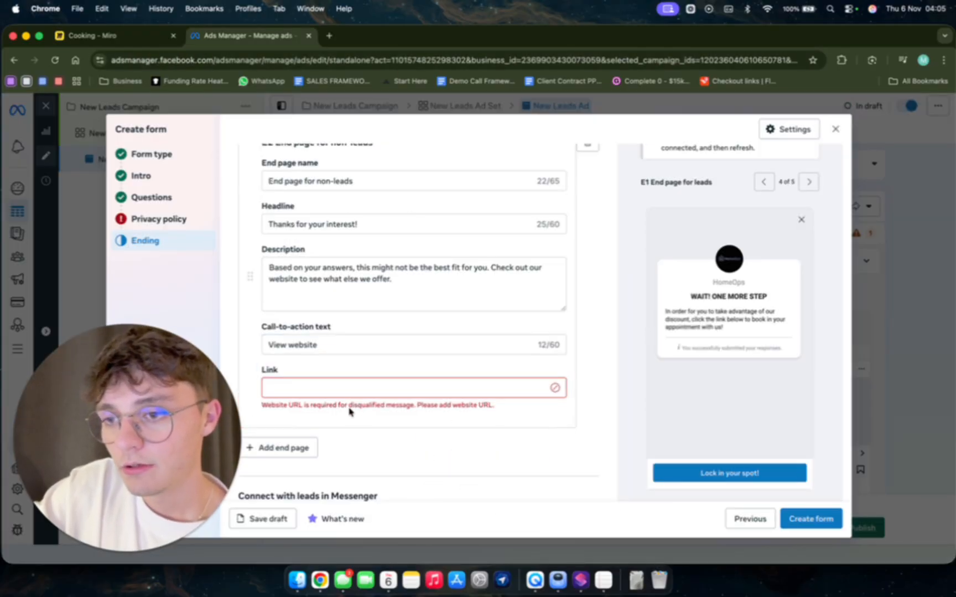
pyautogui.click(351, 284)
pyautogui.doubleClick(363, 267)
pyautogui.click(369, 273)
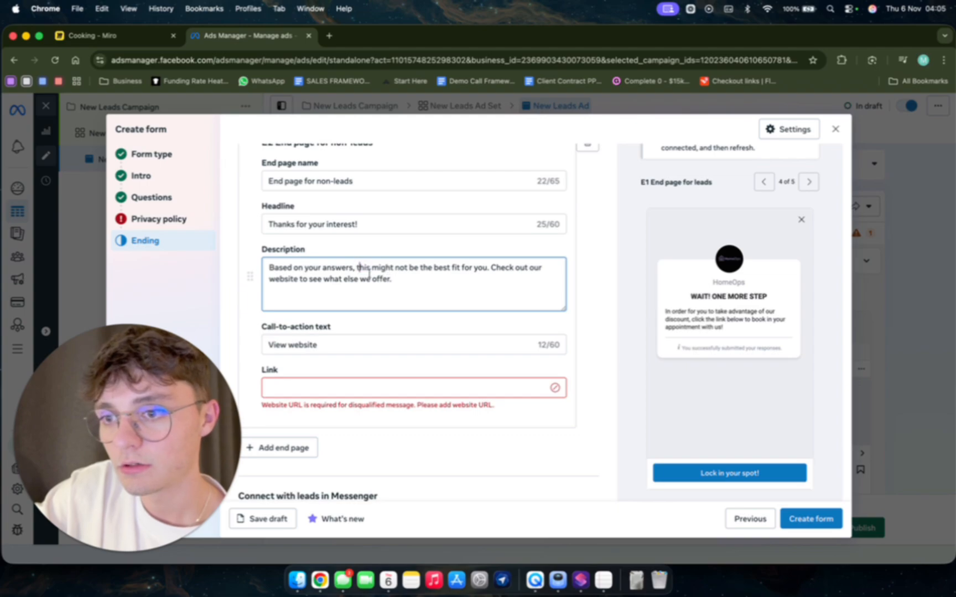
pyautogui.click(326, 391)
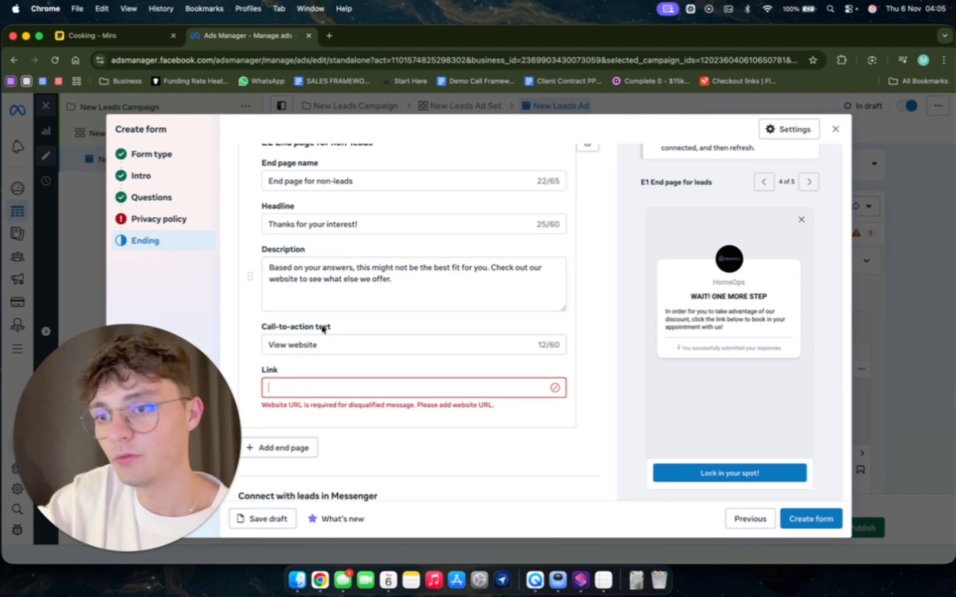
pyautogui.click(316, 341)
pyautogui.click(318, 386)
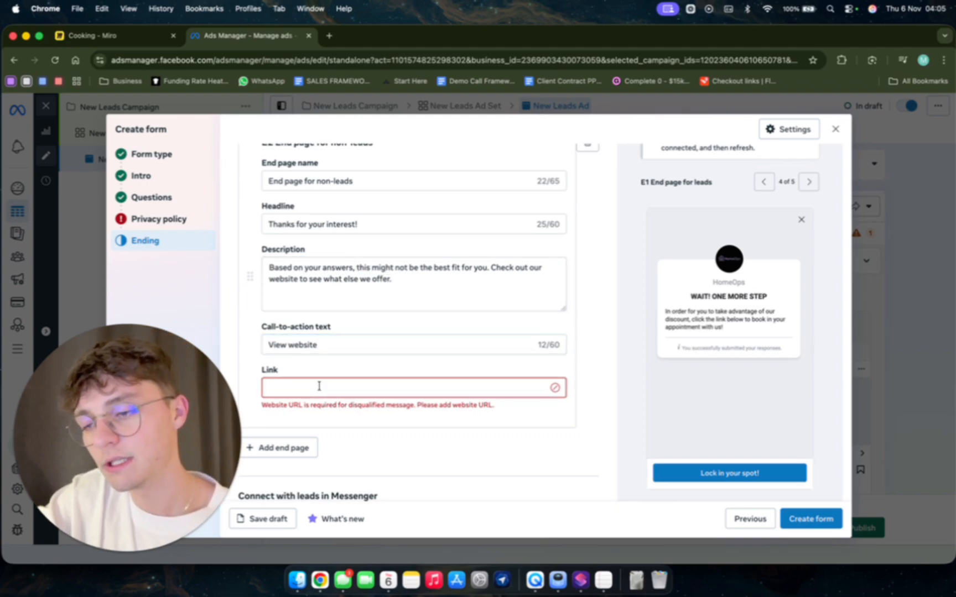
pyautogui.write('facebook.')
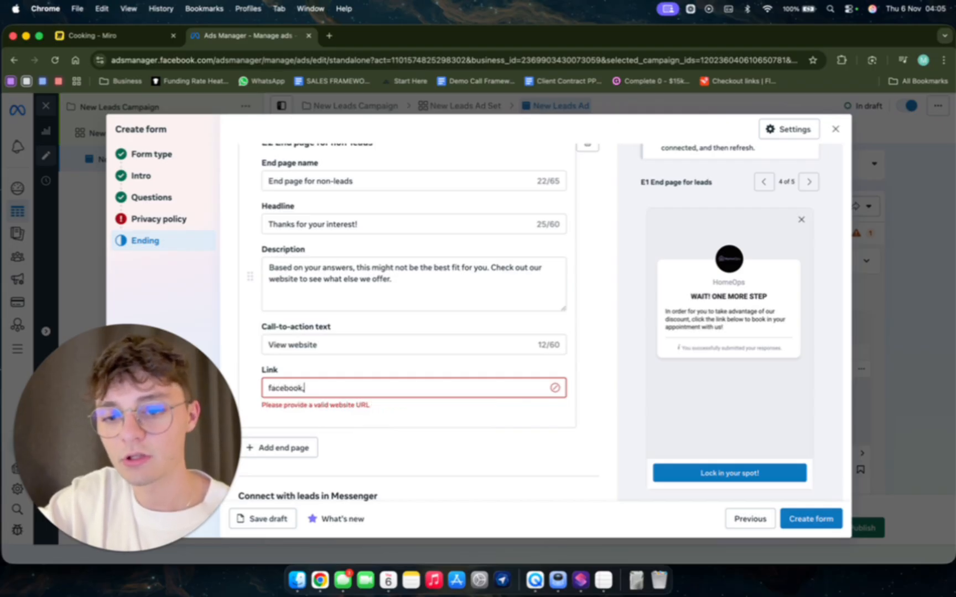
pyautogui.write('com')
pyautogui.scroll(-2, 448, 416)
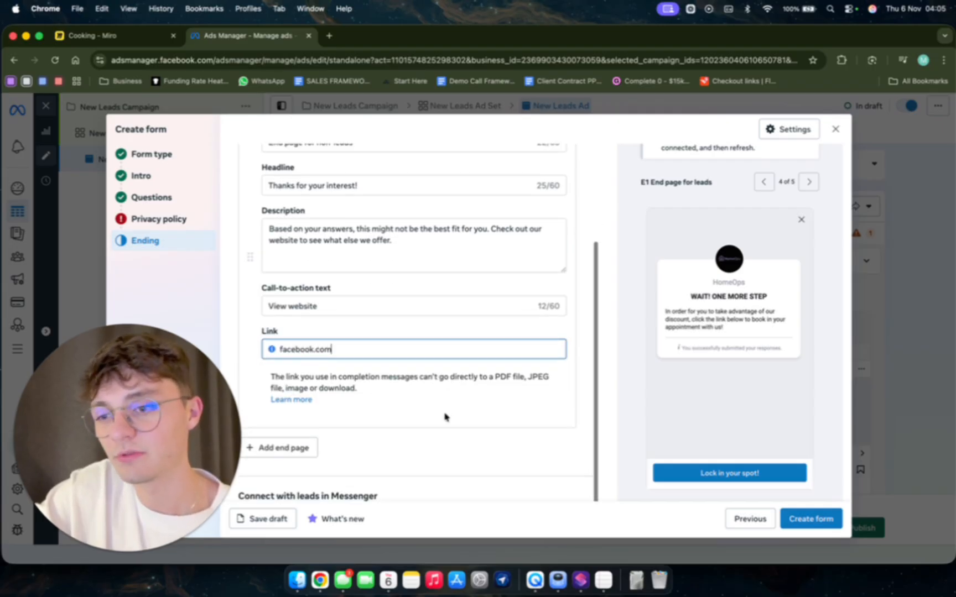
pyautogui.scroll(-2, 446, 412)
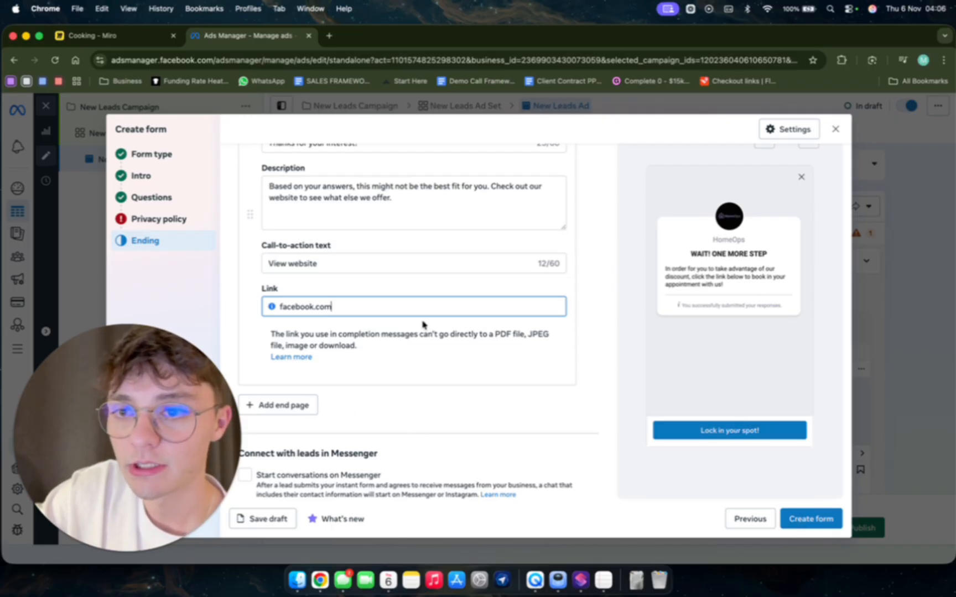
# Close the lead form and discard its work in progress.
pyautogui.scroll(3, 423, 324)
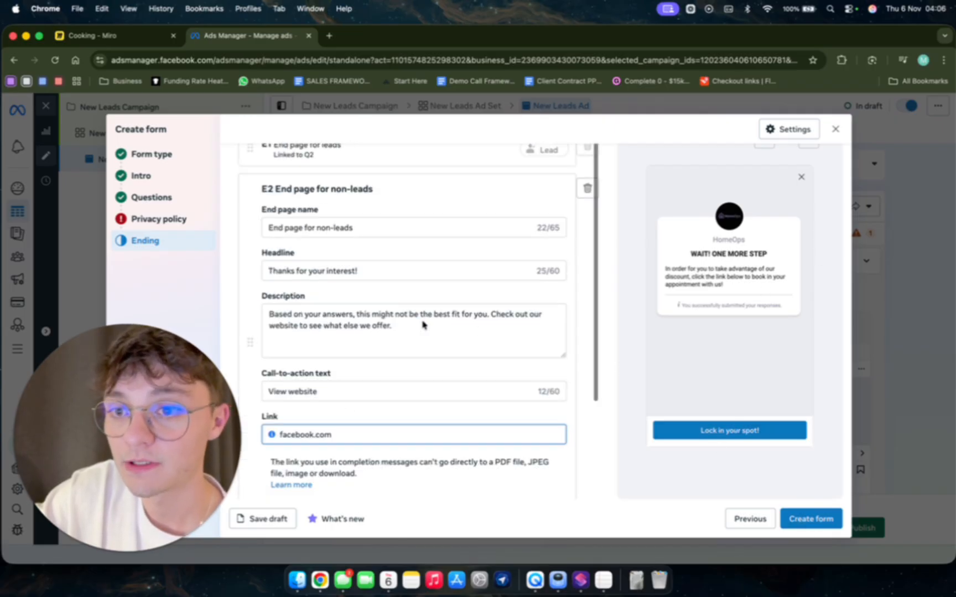
pyautogui.click(835, 130)
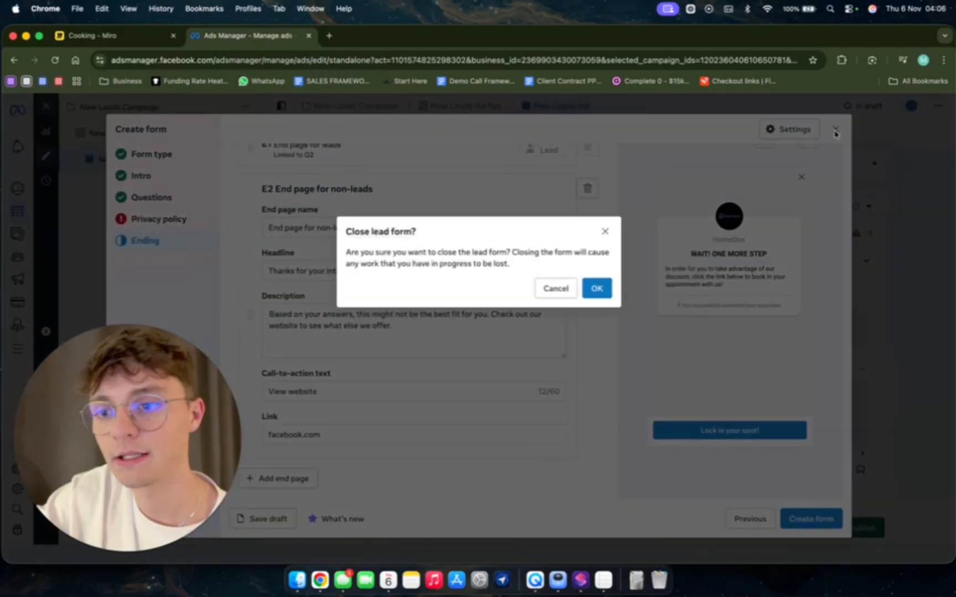
pyautogui.click(598, 292)
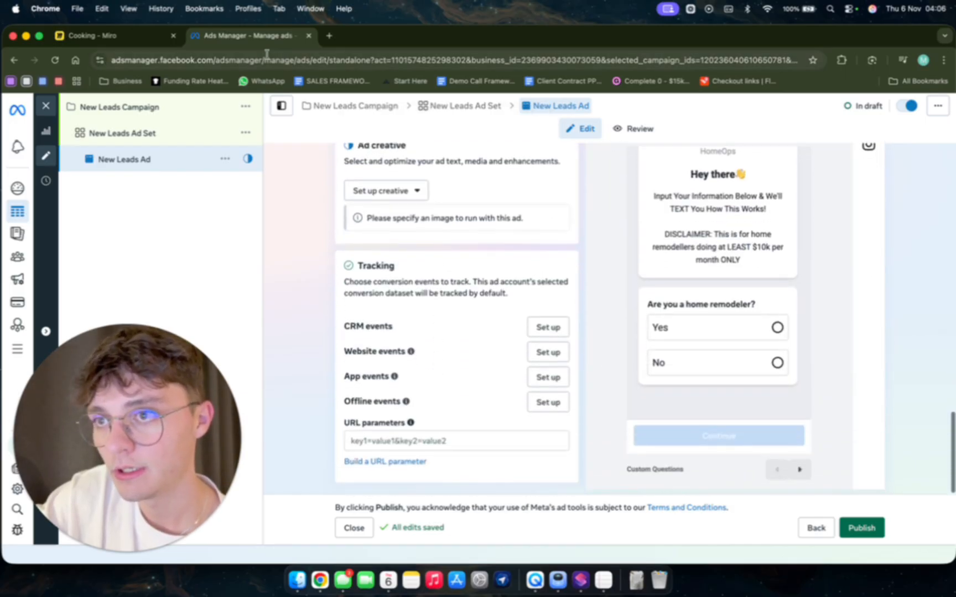
# Switch to the Miro board and highlight the first three bullets of the STEPS list, ending with FORM, in green.
pyautogui.click(88, 35)
pyautogui.click(462, 298)
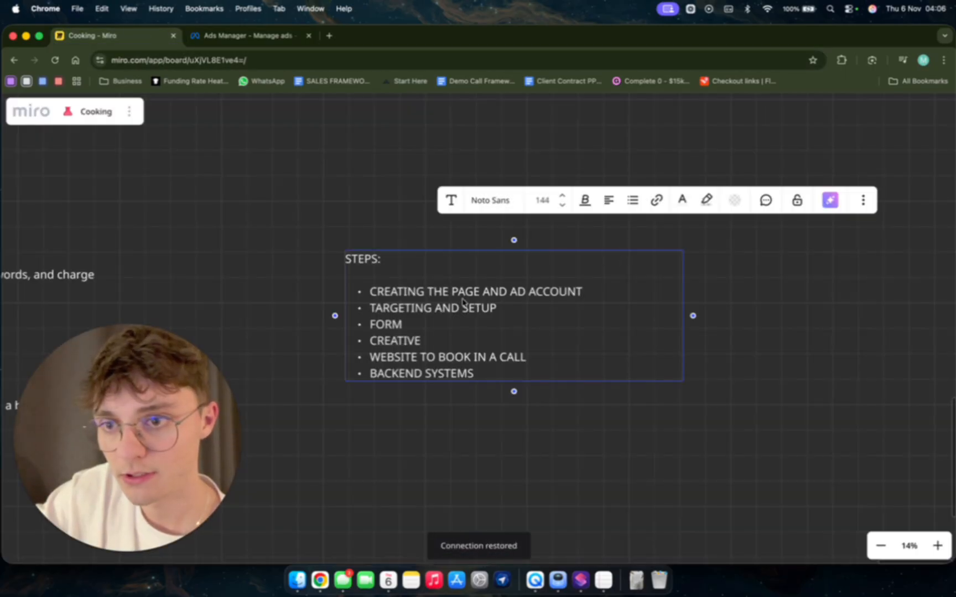
pyautogui.moveTo(463, 307); pyautogui.dragTo(507, 307)
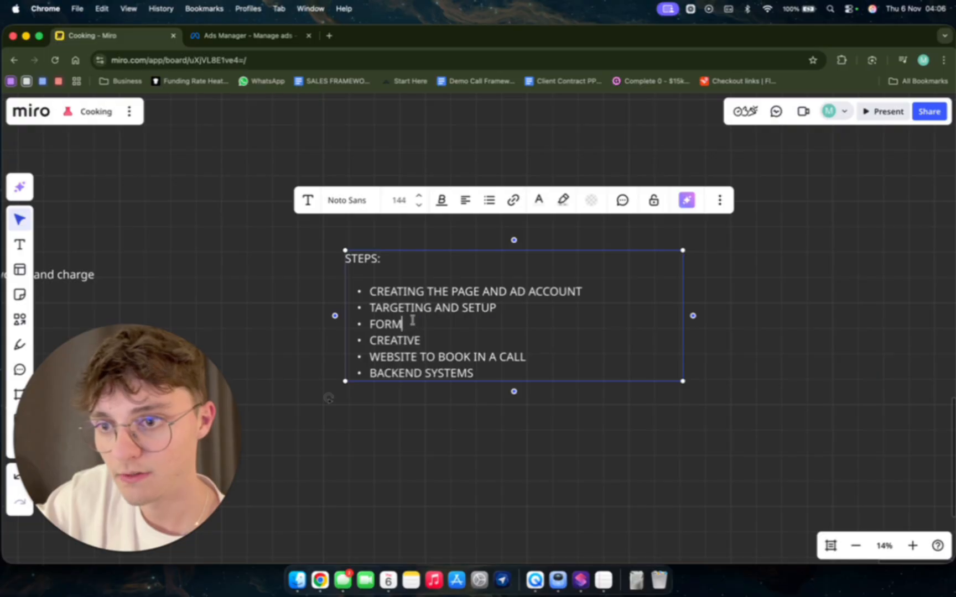
pyautogui.moveTo(412, 323); pyautogui.dragTo(368, 283)
pyautogui.click(539, 202)
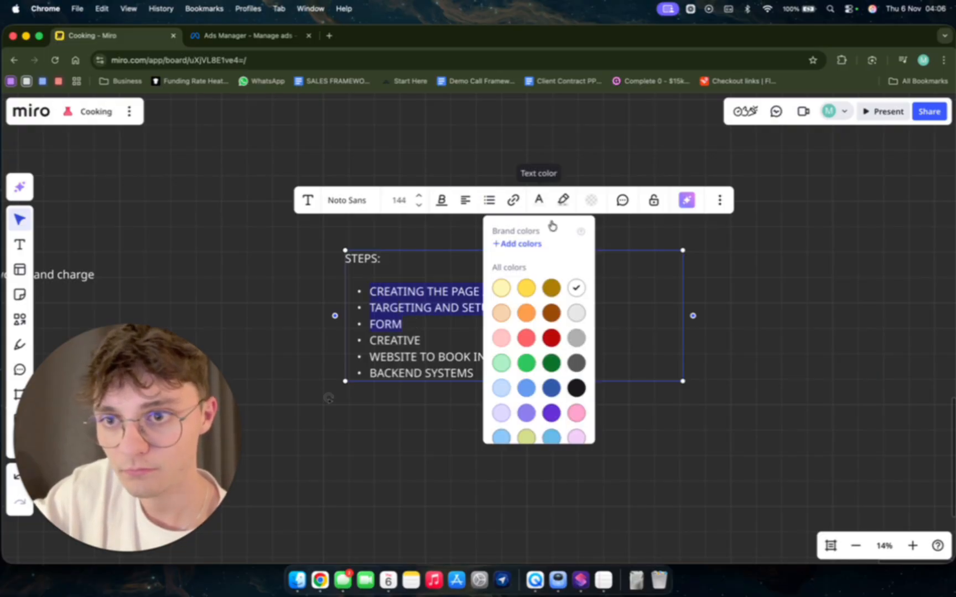
pyautogui.click(563, 202)
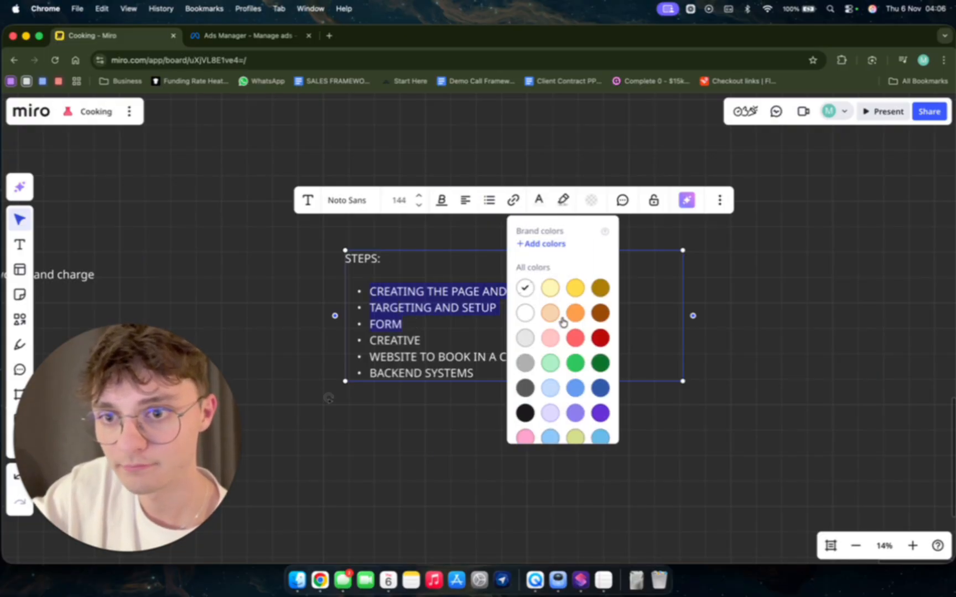
pyautogui.click(574, 362)
pyautogui.moveTo(432, 346); pyautogui.dragTo(370, 345)
# Open canva.com in a new browser tab and open the Copy of Facebook Ads Banner Template design.
pyautogui.click(332, 37)
pyautogui.write('canva')
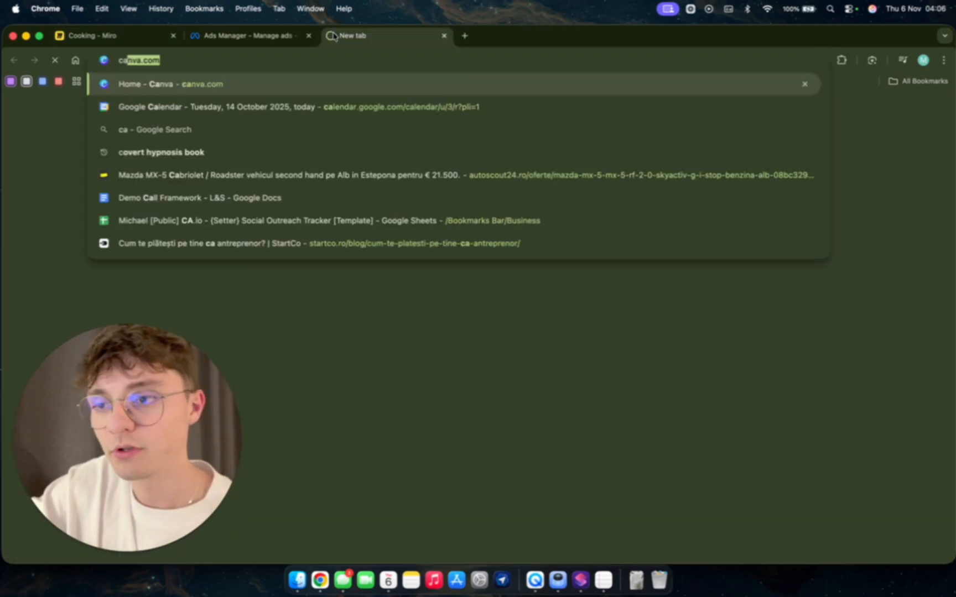
pyautogui.press('Return')
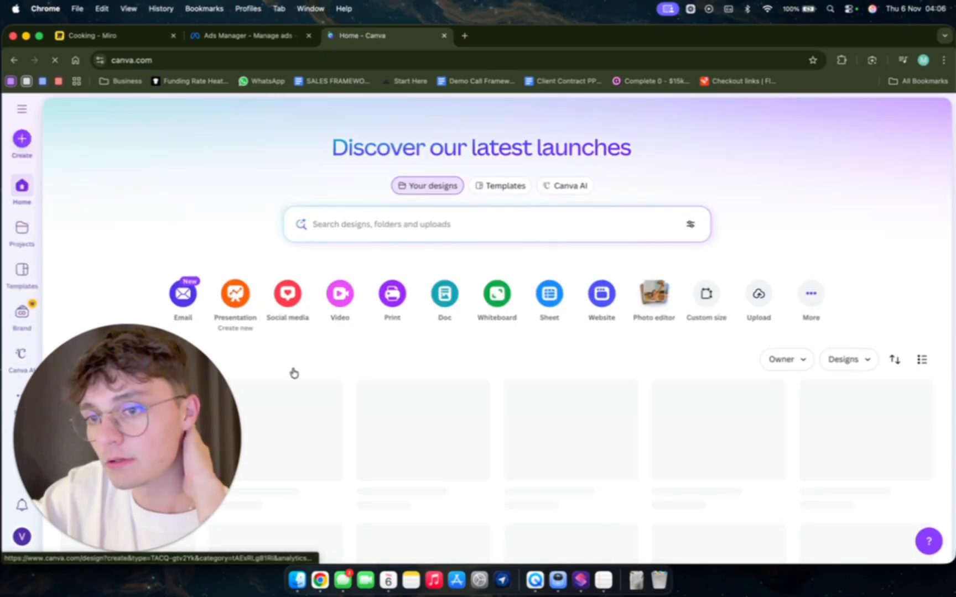
pyautogui.click(272, 422)
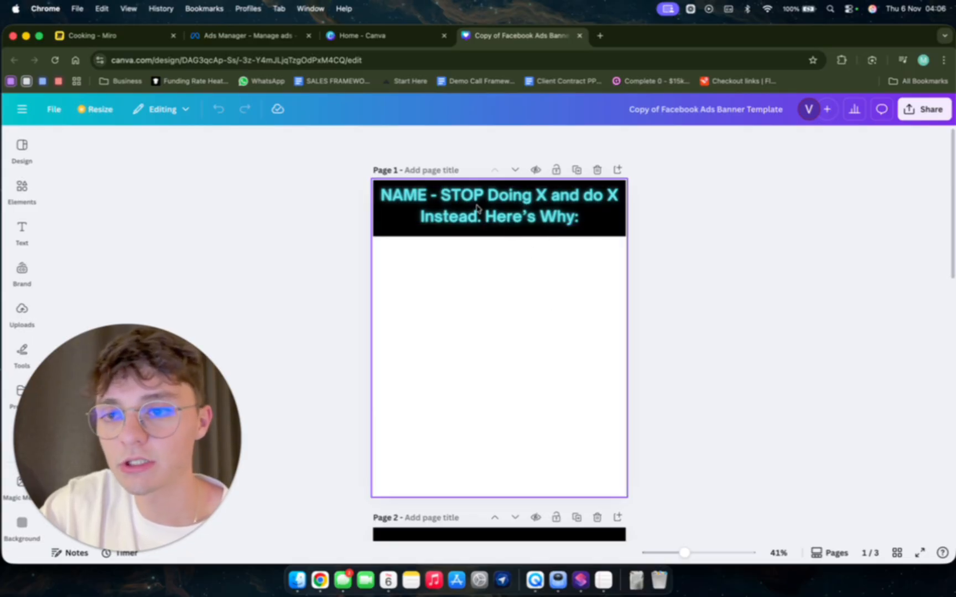
# Replace the banner headline on page 1 with "HOMEOWNERS IN SAN DIEGO?" and start a second line.
pyautogui.click(494, 219)
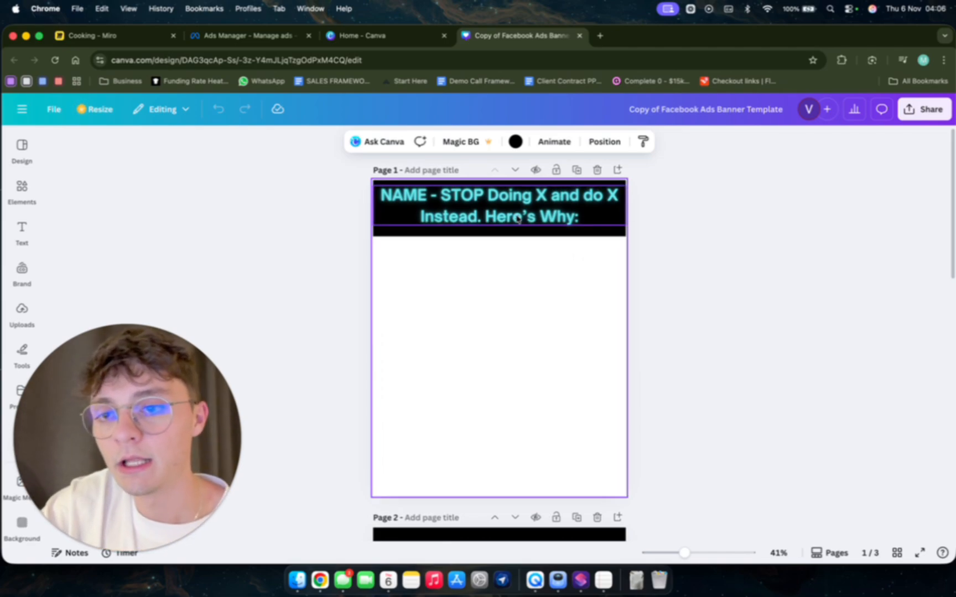
pyautogui.doubleClick(448, 206)
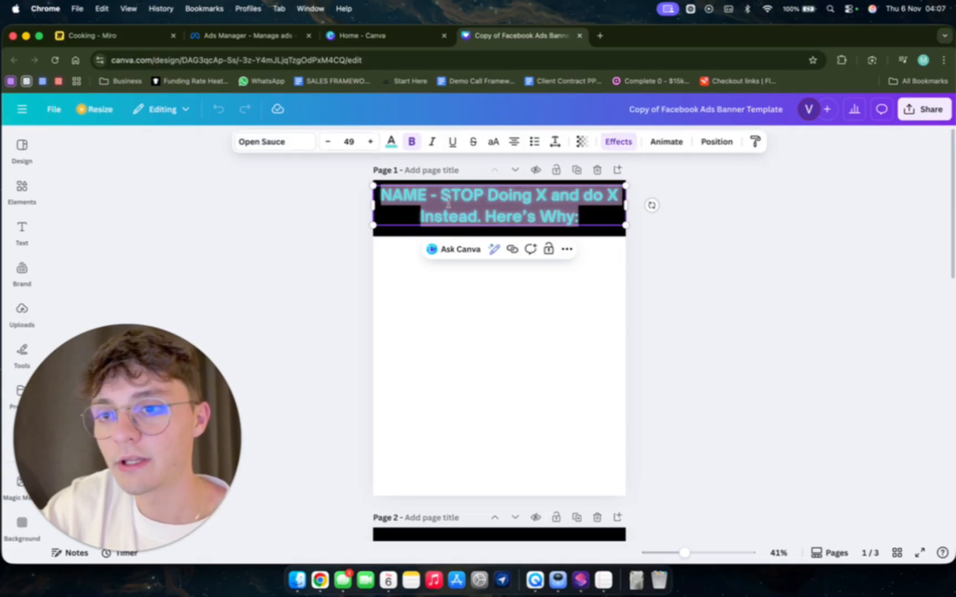
pyautogui.write('HOMEOWN')
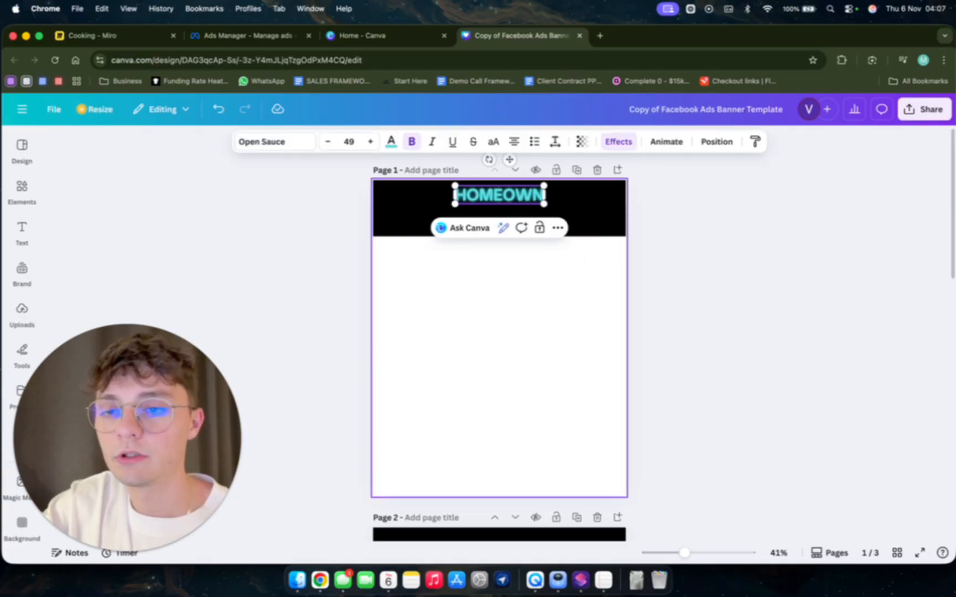
pyautogui.write('ERS IN SAN DIEOG')
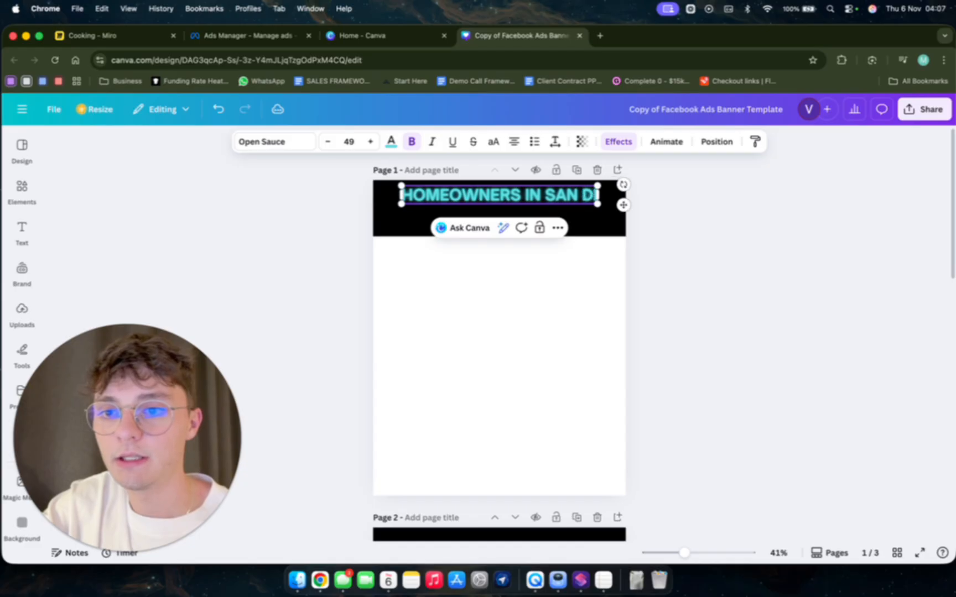
pyautogui.press('BackSpace')
pyautogui.press('BackSpace')
pyautogui.write('GO?')
pyautogui.press('Return')
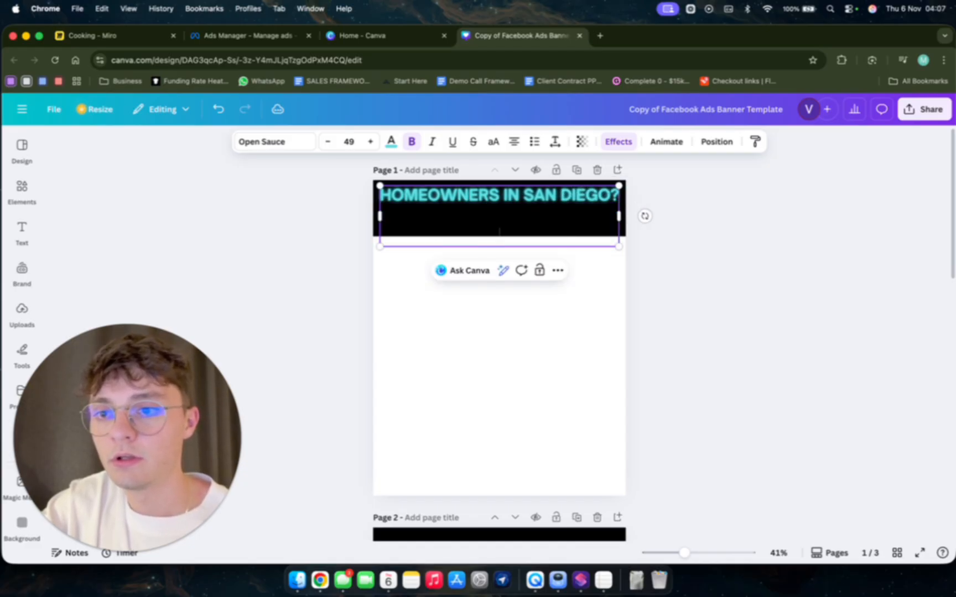
# Enter "TIRED OF YOUR KITCHEN/BATH?" as the second line of the page 1 banner headline.
pyautogui.write('TIR')
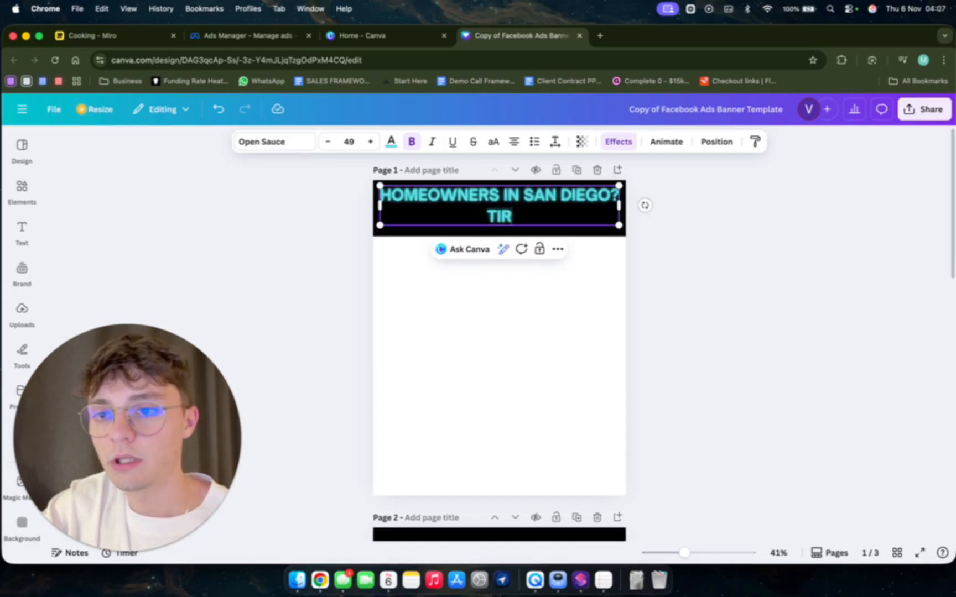
pyautogui.write('E OF')
pyautogui.press('BackSpace')
pyautogui.press('BackSpace')
pyautogui.press('BackSpace')
pyautogui.press('BackSpace')
pyautogui.write('D')
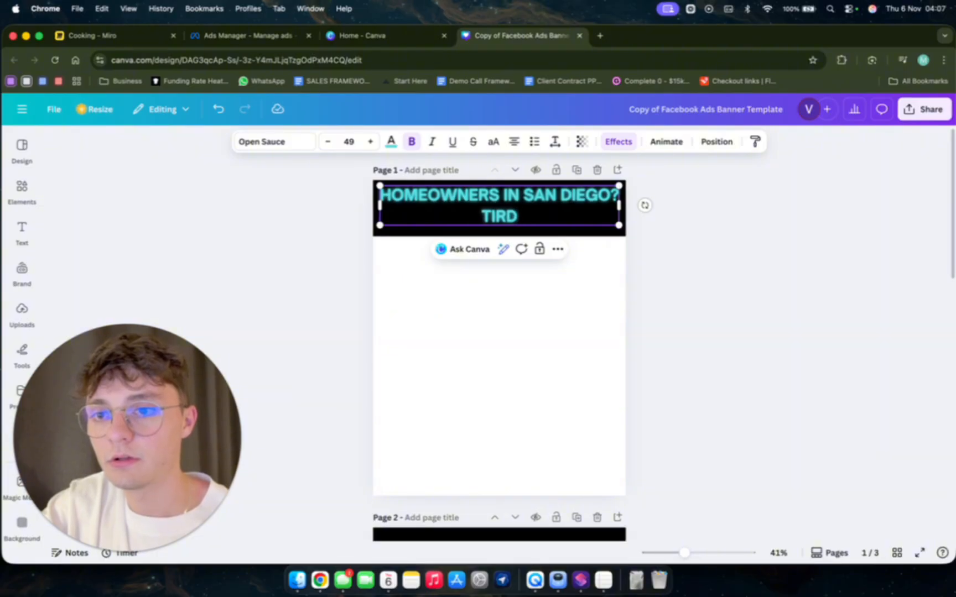
pyautogui.press('BackSpace')
pyautogui.write('ED OF YOUR K')
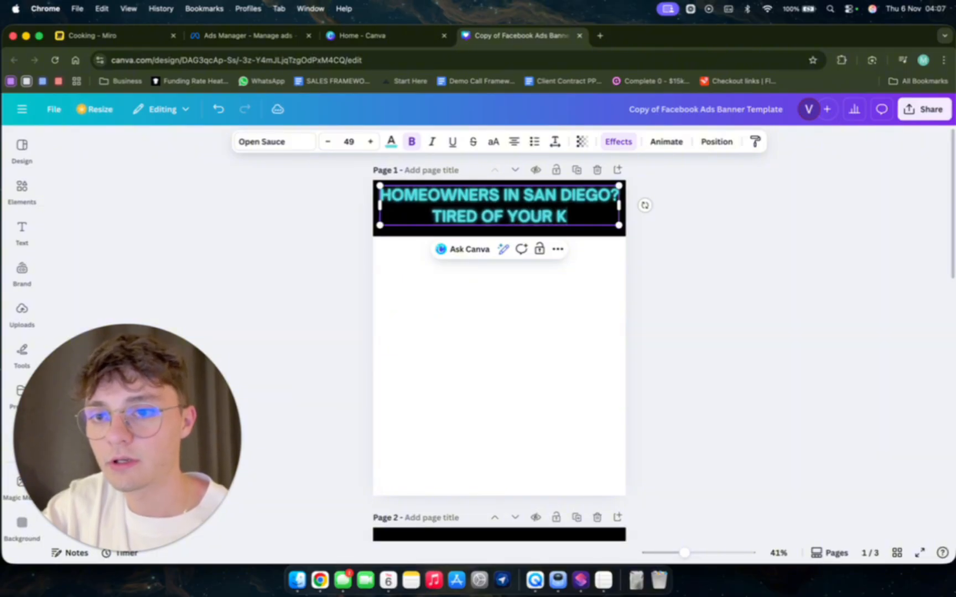
pyautogui.write('ITCHEN/')
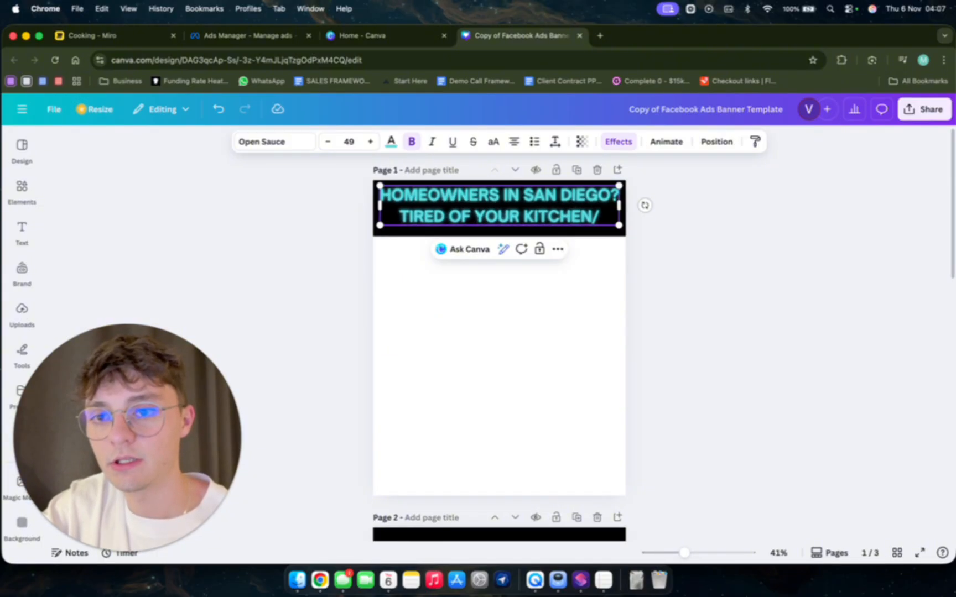
pyautogui.write('BATH?')
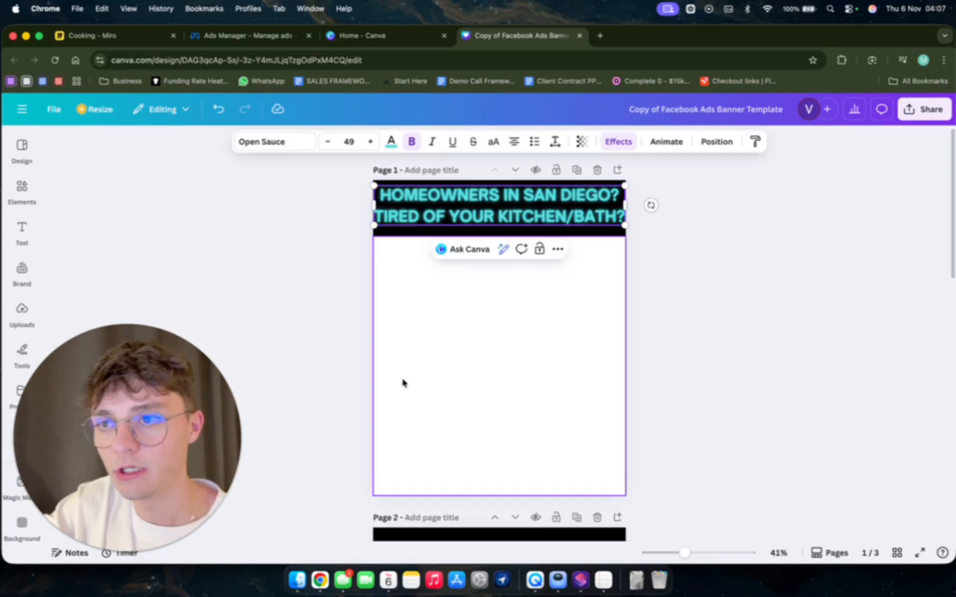
# Reduce the font size of the headline's second line to 39 and leave the text box.
pyautogui.click(331, 142)
pyautogui.click(331, 142)
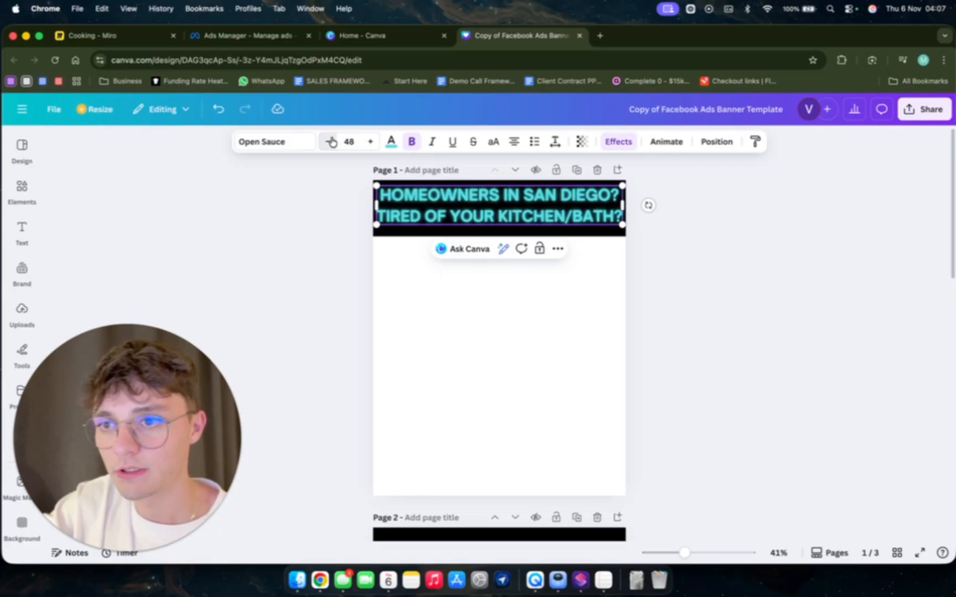
pyautogui.click(330, 142)
pyautogui.click(331, 141)
pyautogui.click(331, 141)
pyautogui.click(331, 141)
pyautogui.click(331, 141)
pyautogui.click(331, 142)
pyautogui.click(331, 141)
pyautogui.click(331, 141)
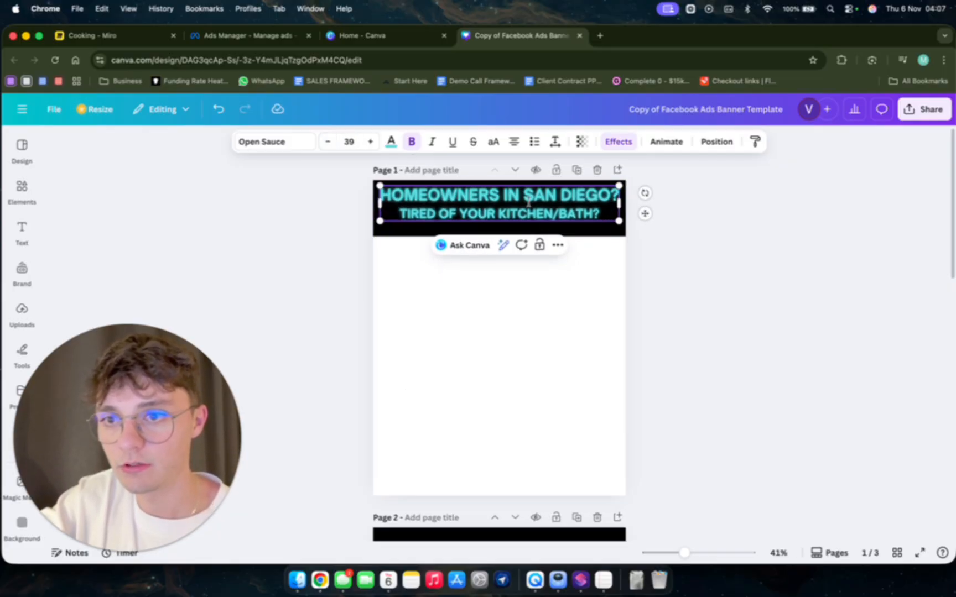
pyautogui.click(472, 370)
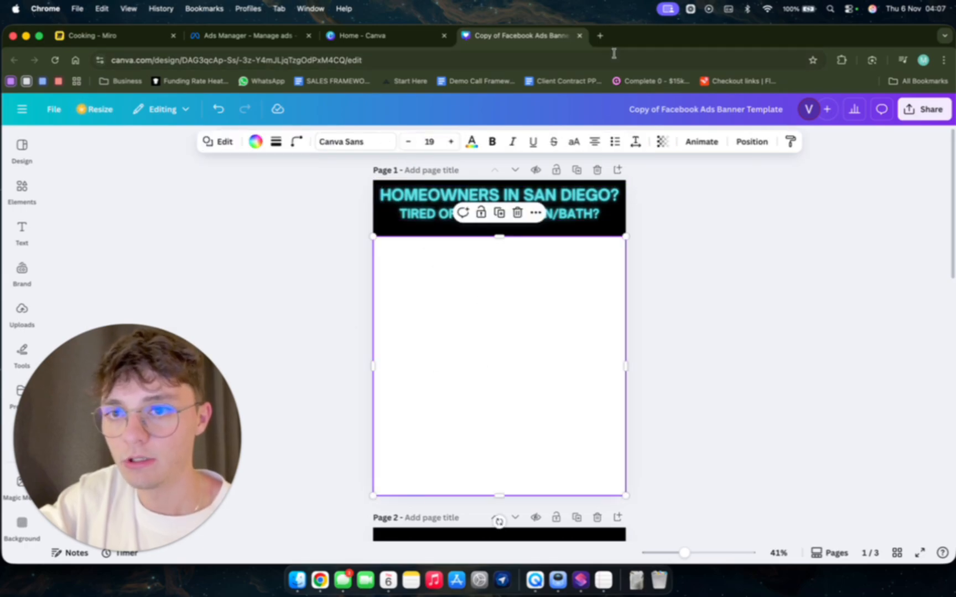
# Open Gemini in a new browser tab and open the recent San Diego Homeowner Renovation chat.
pyautogui.click(600, 39)
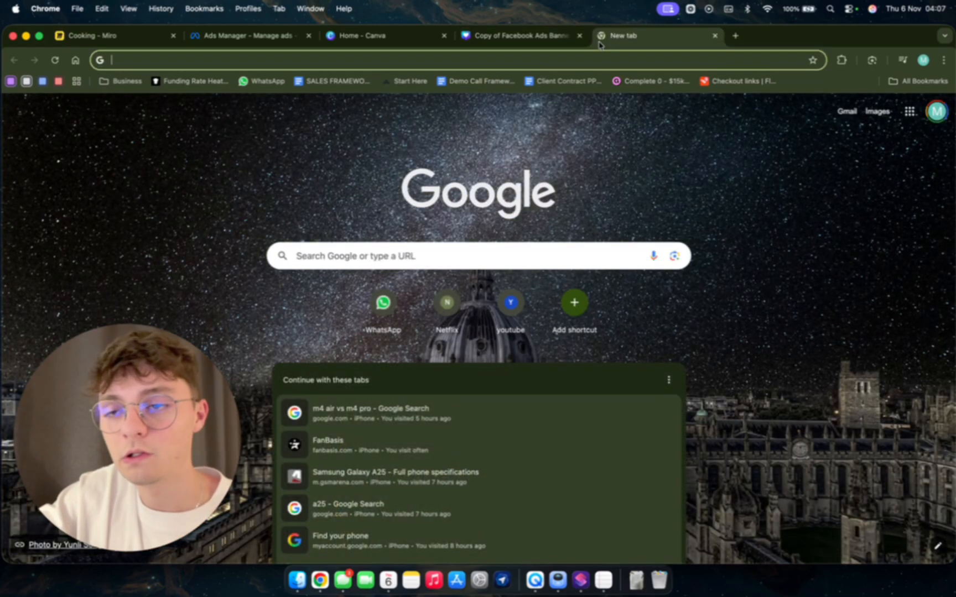
pyautogui.write('gemini')
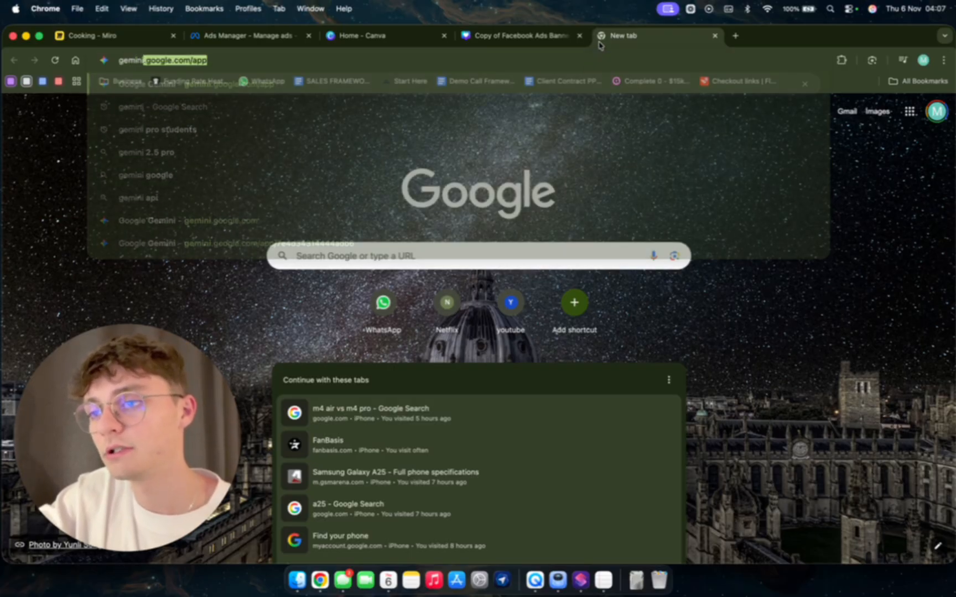
pyautogui.press('Return')
pyautogui.click(128, 227)
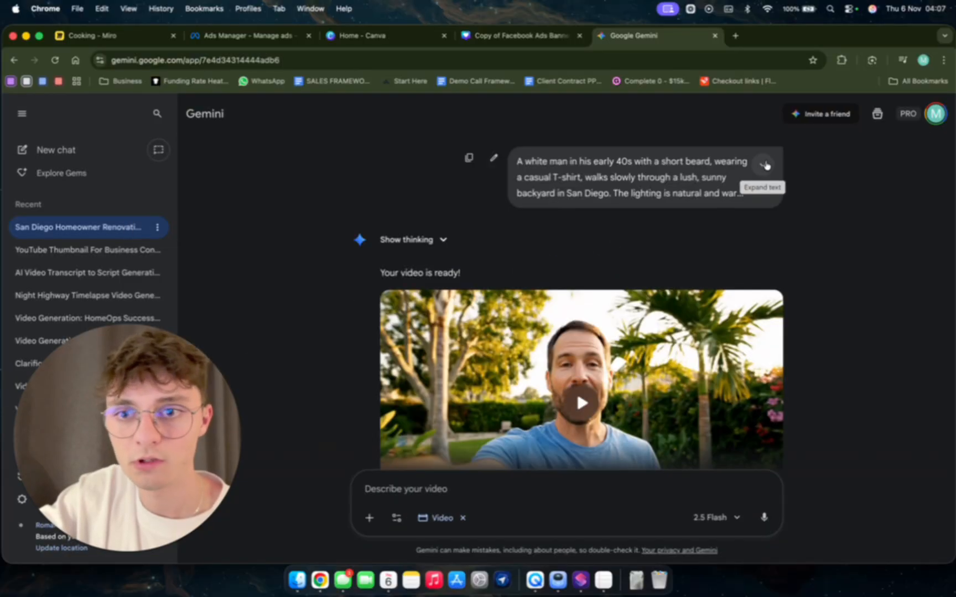
# Expand the video prompt and examine its scene description, style and spoken script.
pyautogui.click(763, 165)
pyautogui.scroll(-1, 620, 198)
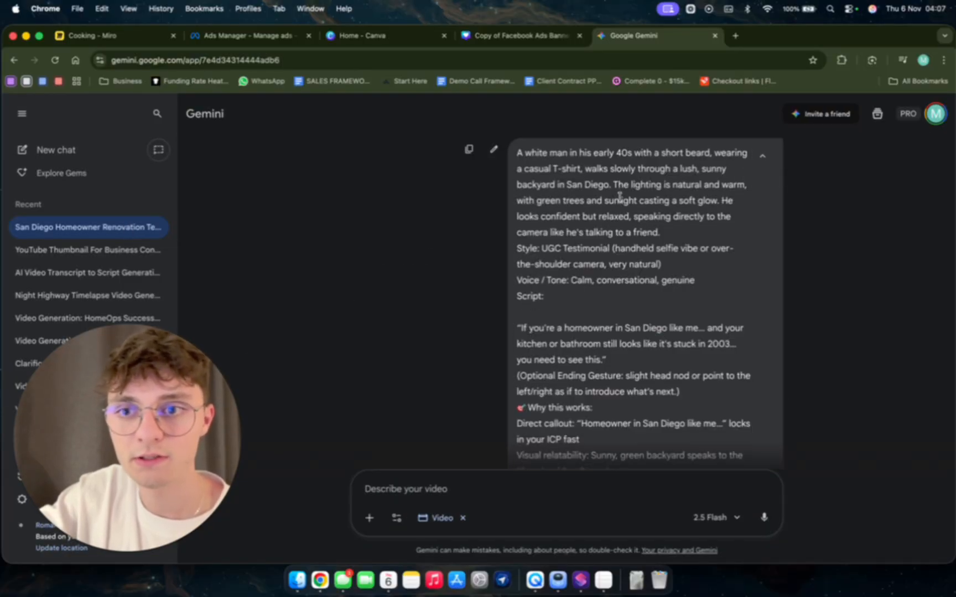
pyautogui.scroll(-1, 574, 310)
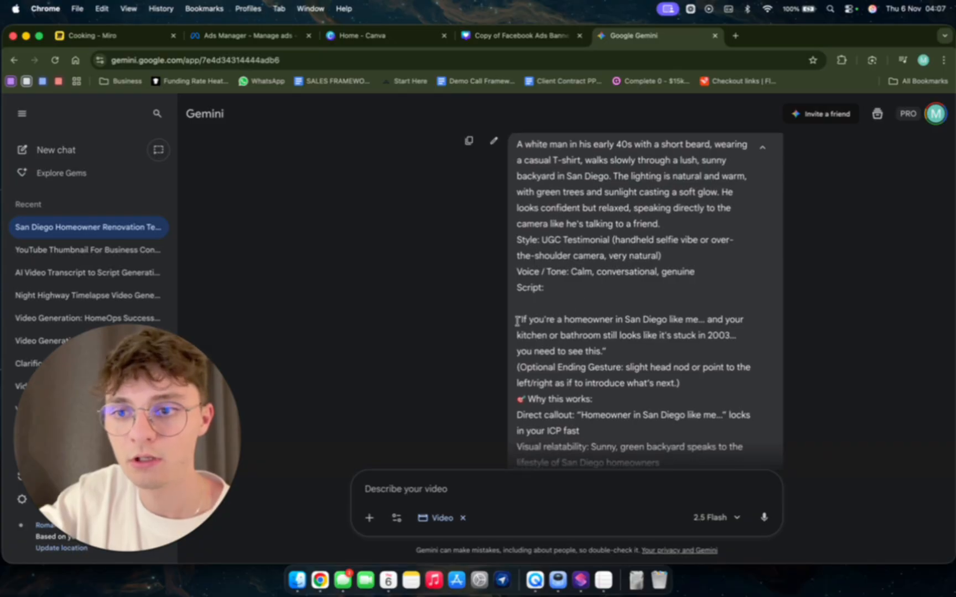
pyautogui.moveTo(517, 320); pyautogui.dragTo(594, 382)
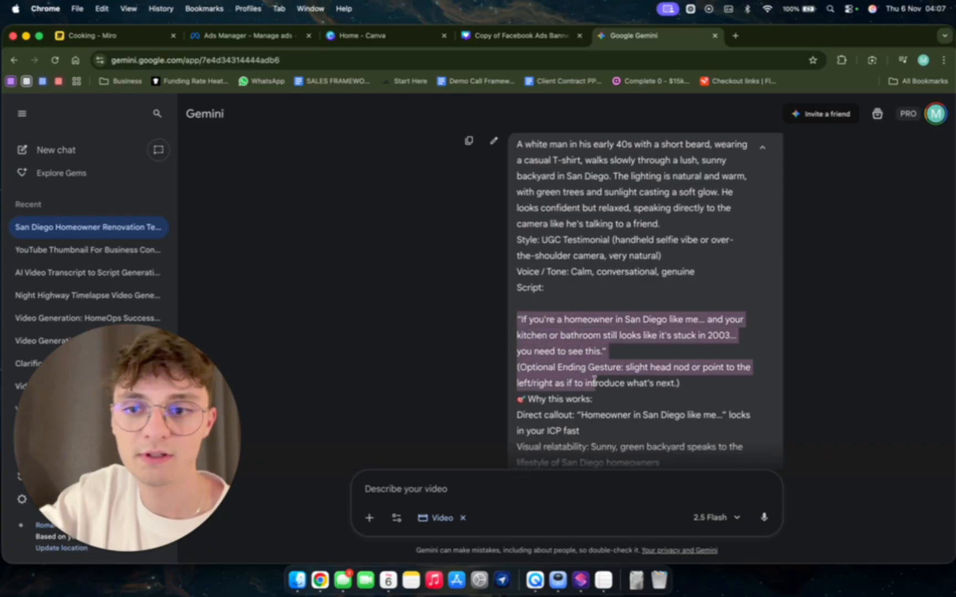
pyautogui.click(619, 320)
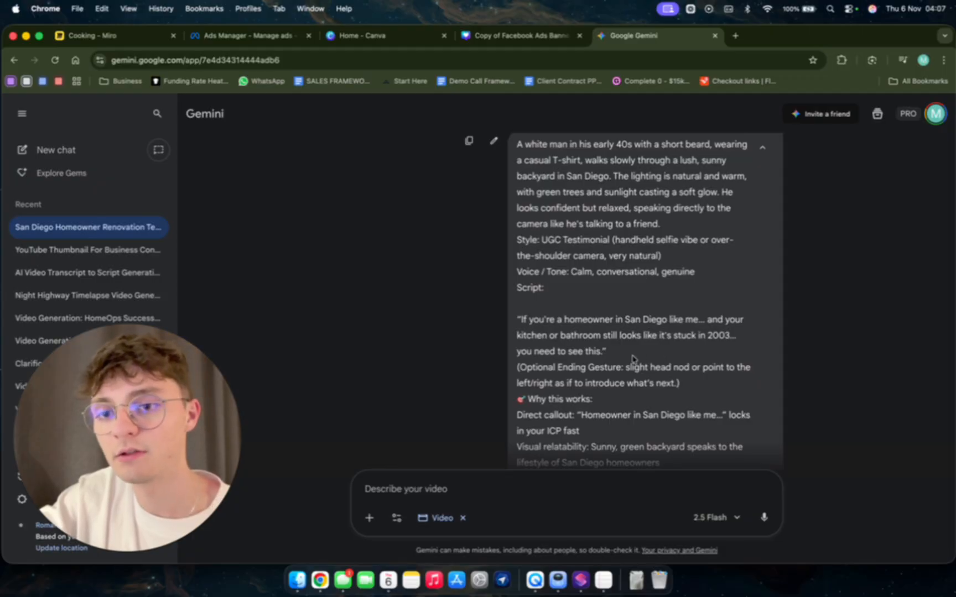
pyautogui.scroll(-6, 582, 332)
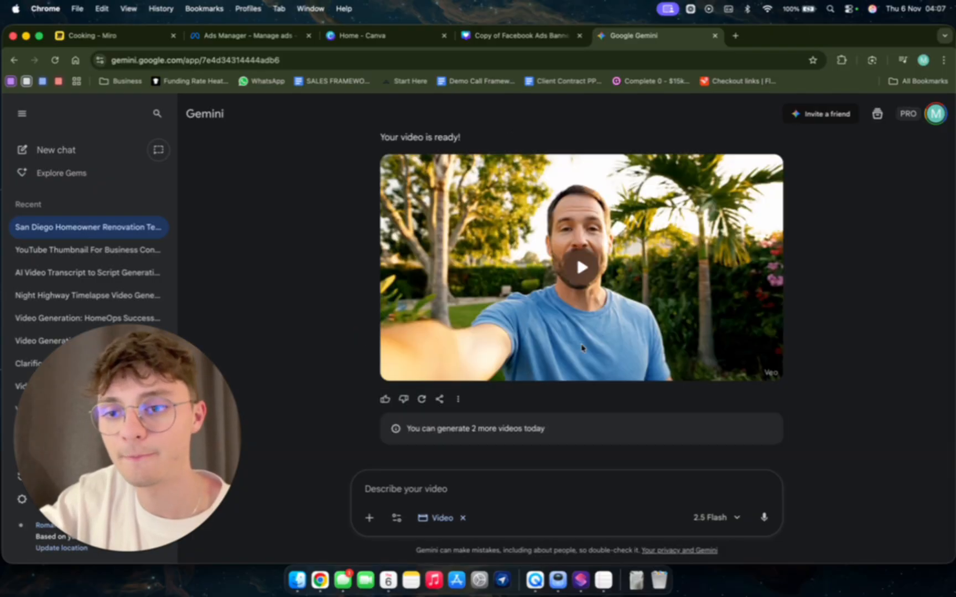
# Play the generated homeowner video with its sound to review it.
pyautogui.click(584, 249)
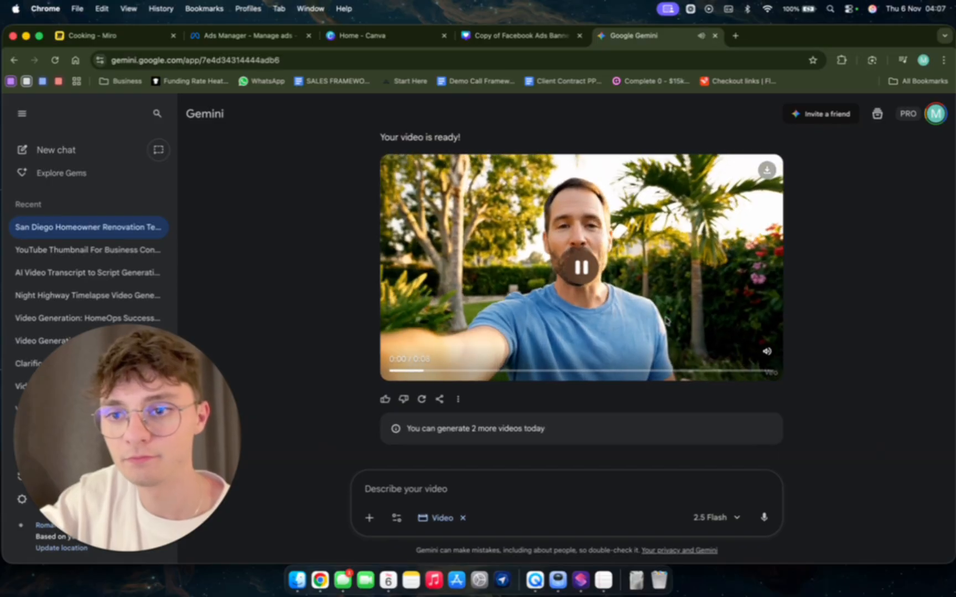
pyautogui.click(767, 353)
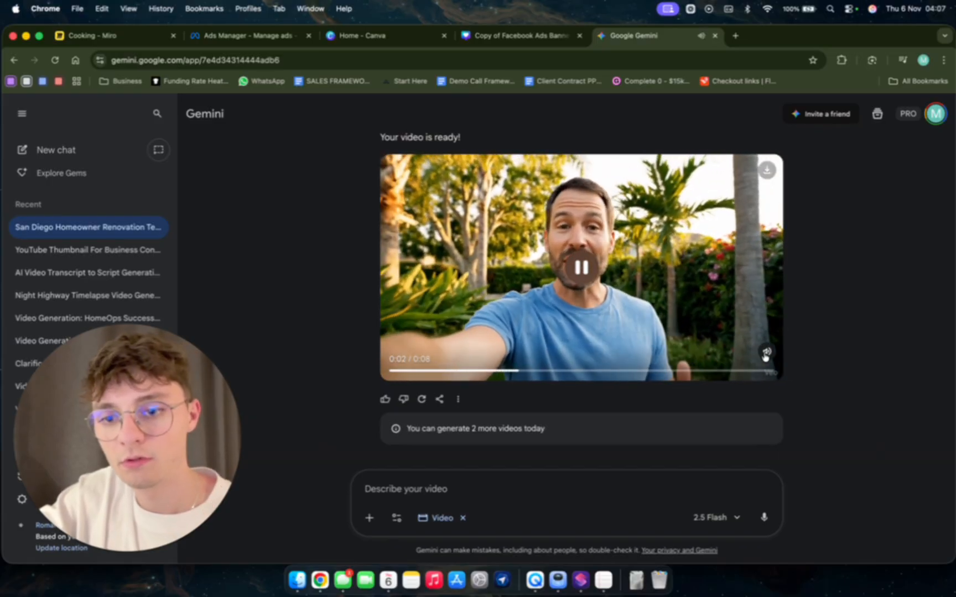
pyautogui.press('XF86AudioRaiseVolume')
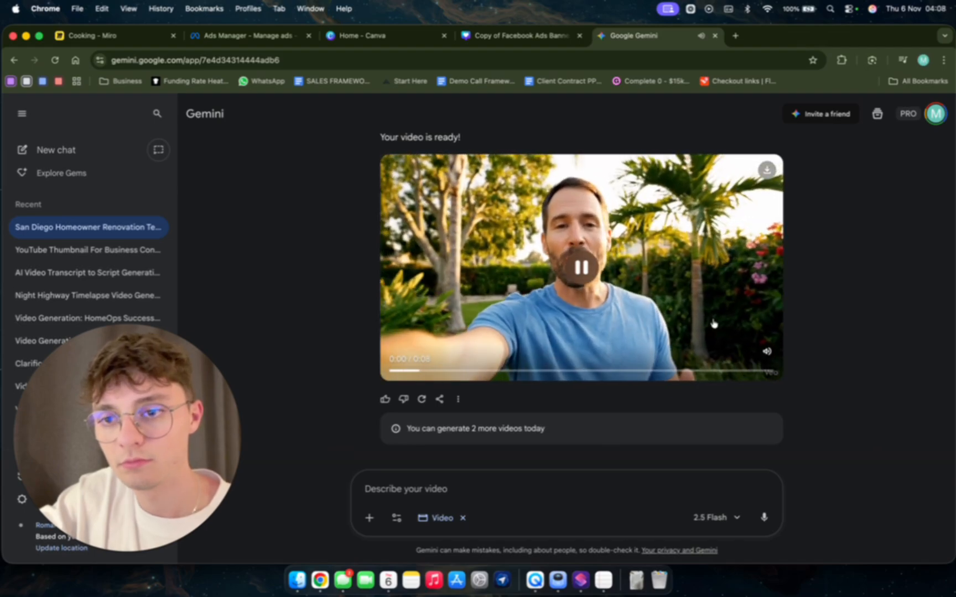
pyautogui.click(581, 266)
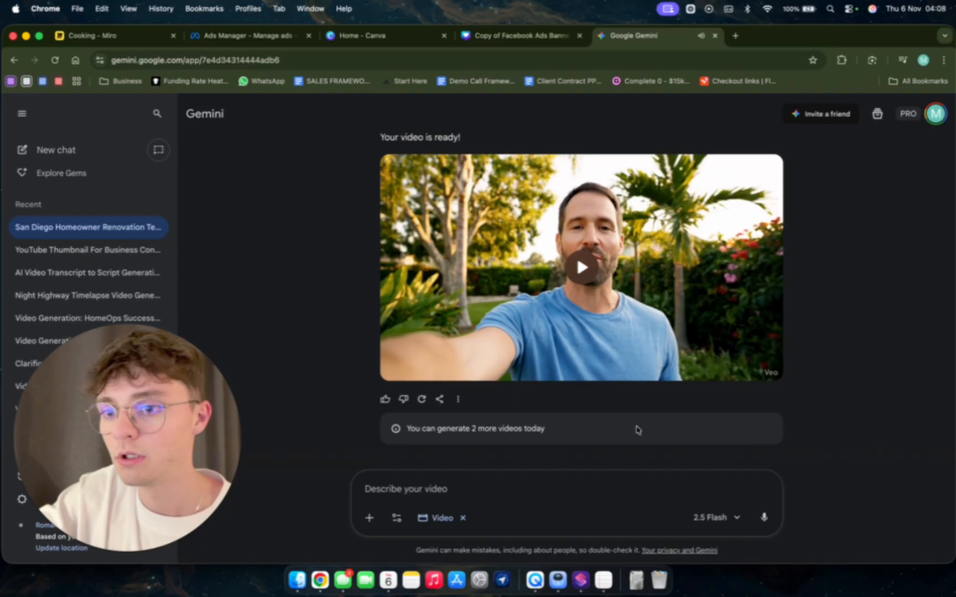
# Download the generated video to the BIZZZZ folder and return to the Canva banner design.
pyautogui.click(763, 170)
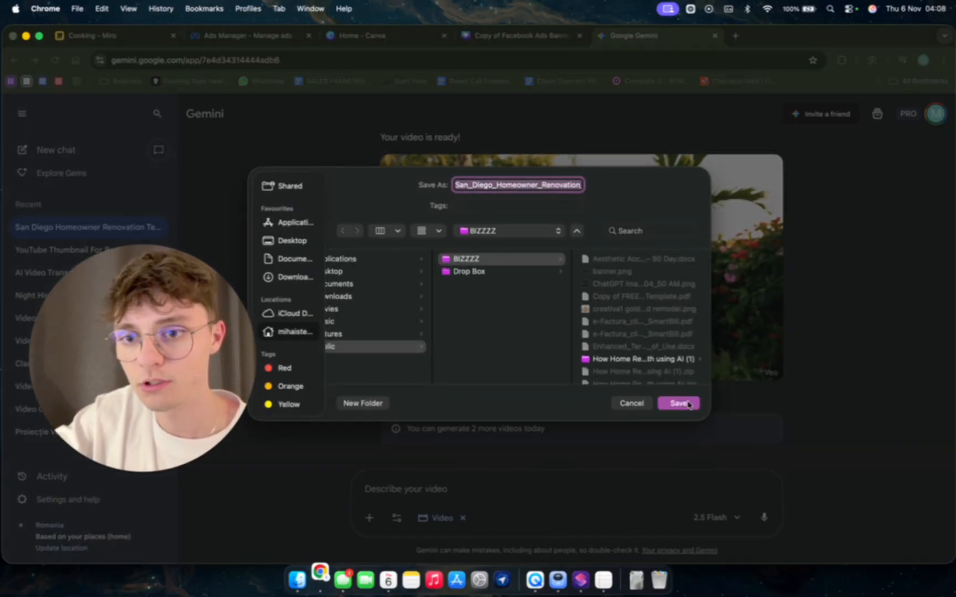
pyautogui.click(688, 405)
pyautogui.click(544, 36)
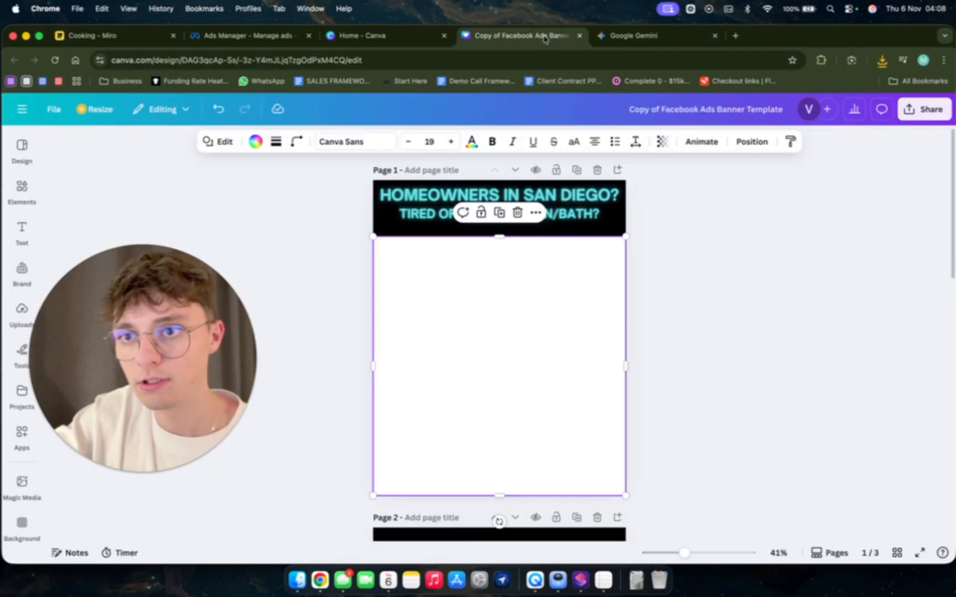
# Insert the newly downloaded San Diego homeowner MP4 into the white area of page 1.
pyautogui.click(881, 60)
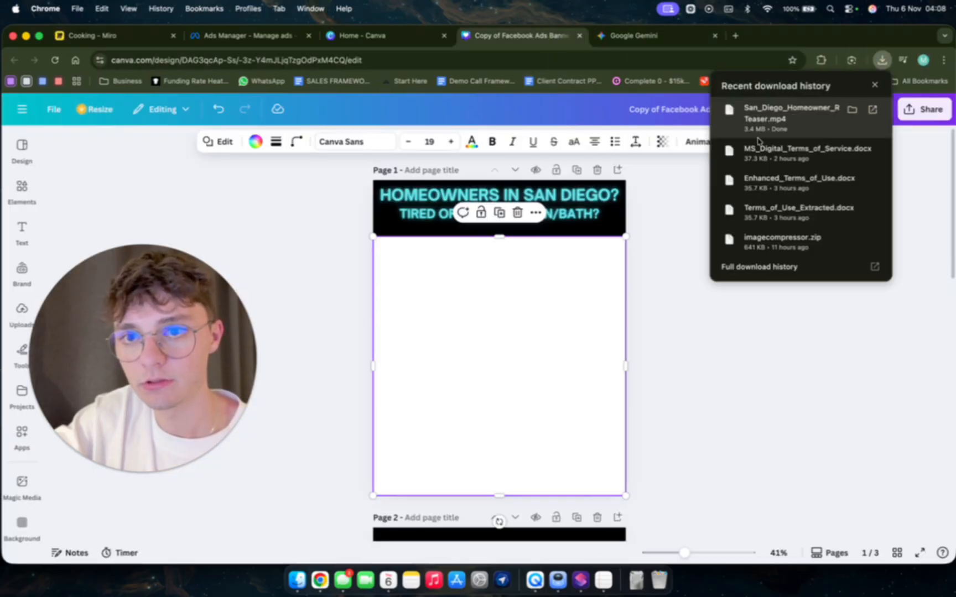
pyautogui.click(491, 334)
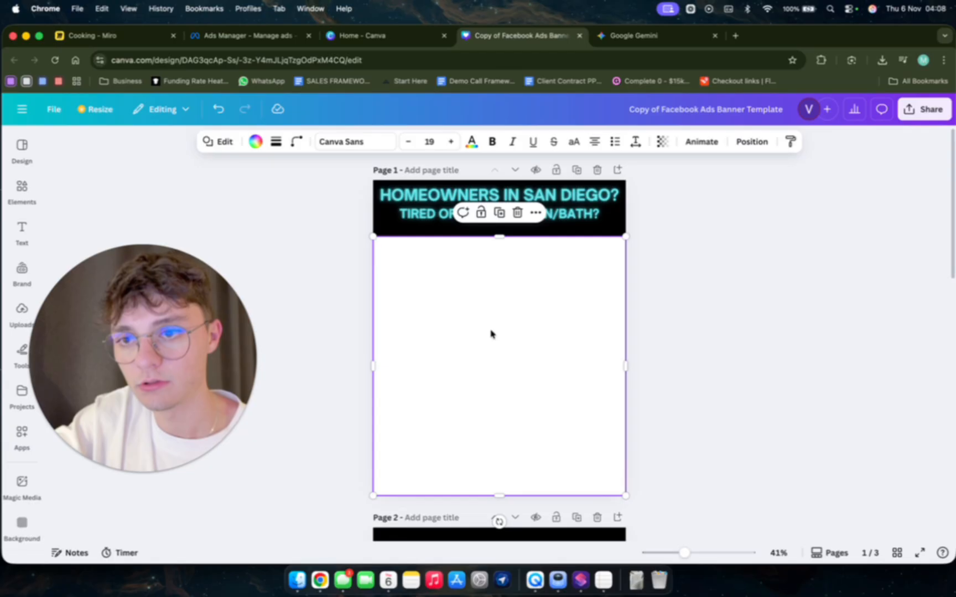
pyautogui.click(882, 60)
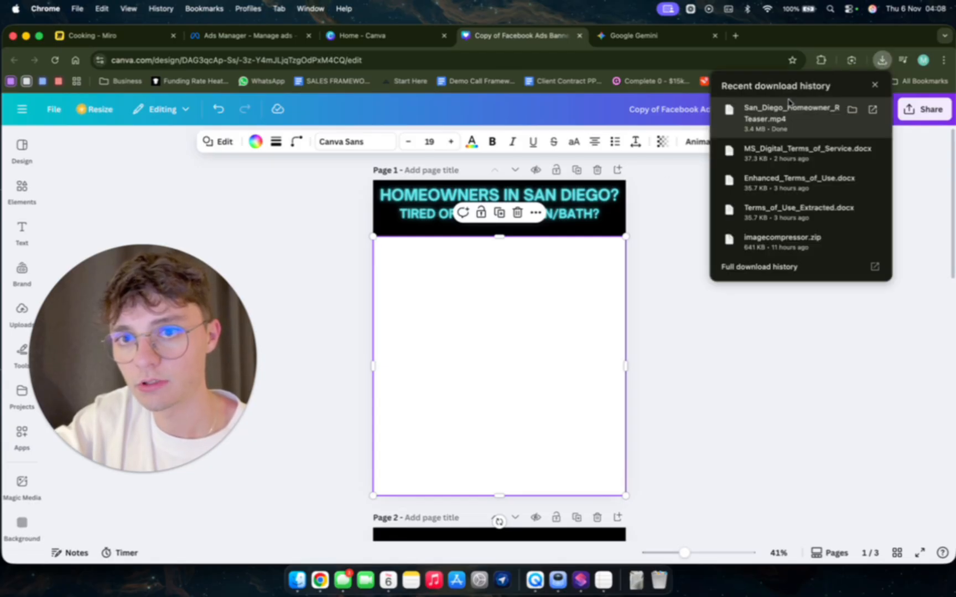
pyautogui.moveTo(770, 119); pyautogui.dragTo(466, 357)
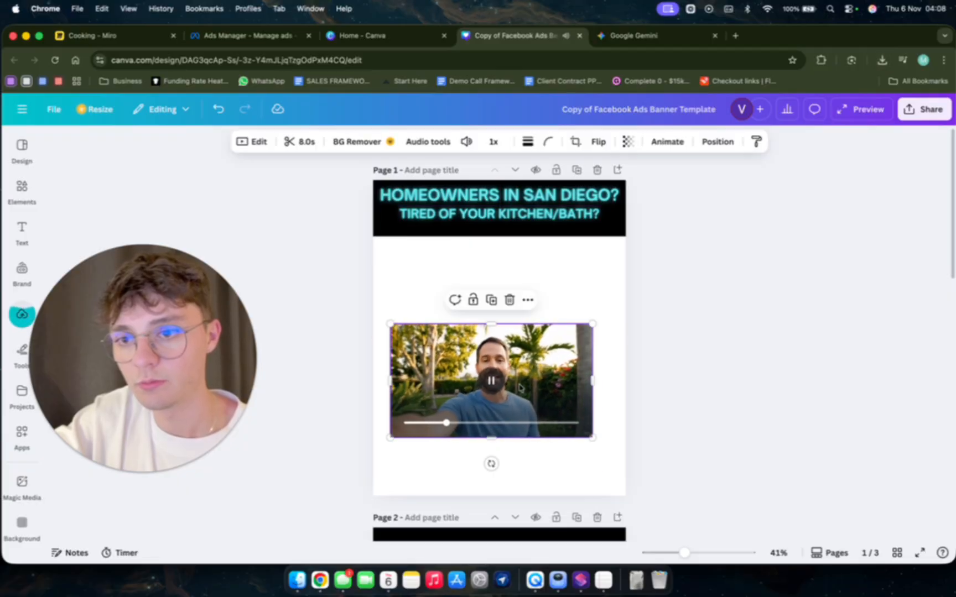
# Remove the duplicate video clip from page 1 and move the remaining clip beneath the headline.
pyautogui.moveTo(479, 340); pyautogui.dragTo(660, 360)
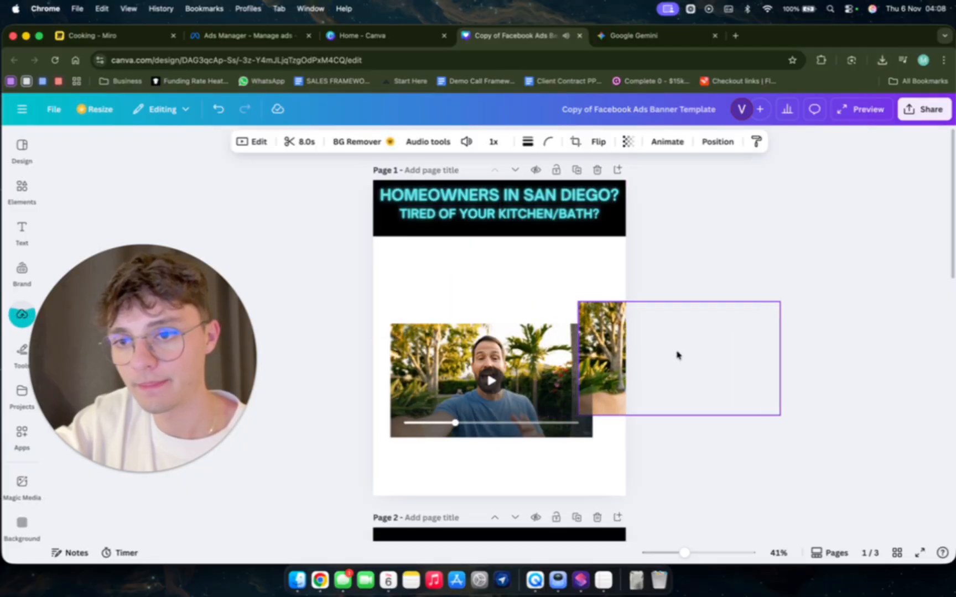
pyautogui.click(451, 361)
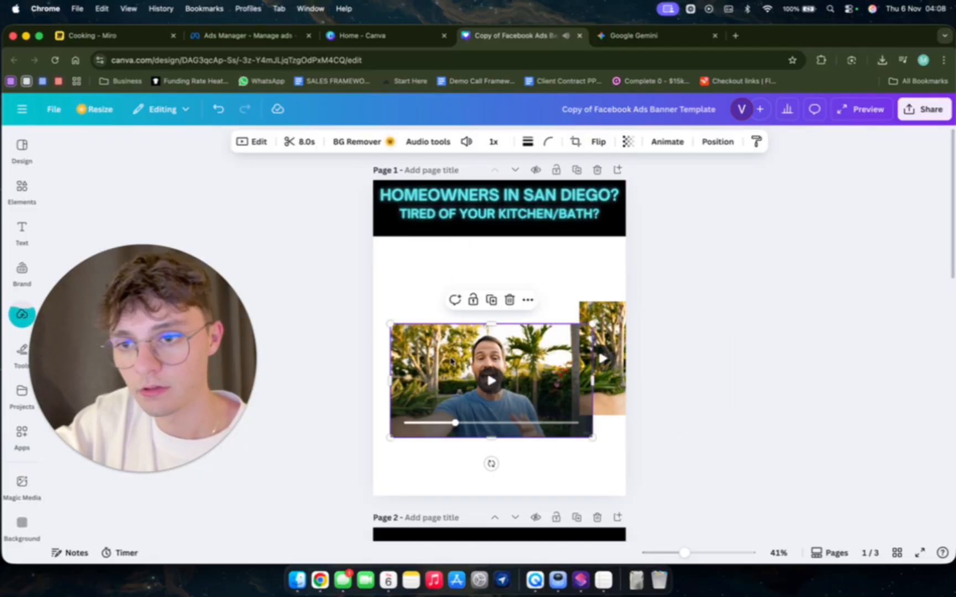
pyautogui.press('Delete')
pyautogui.moveTo(602, 348); pyautogui.dragTo(432, 295)
# Crop the video's sides around the man and enlarge it to fill the white area below the headline.
pyautogui.moveTo(380, 317); pyautogui.dragTo(427, 317)
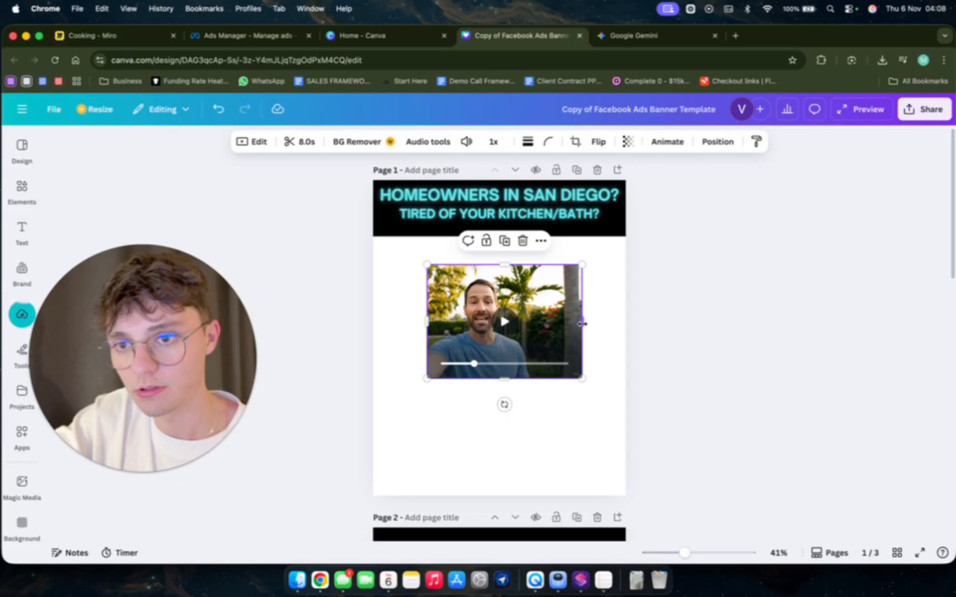
pyautogui.moveTo(582, 322); pyautogui.dragTo(531, 321)
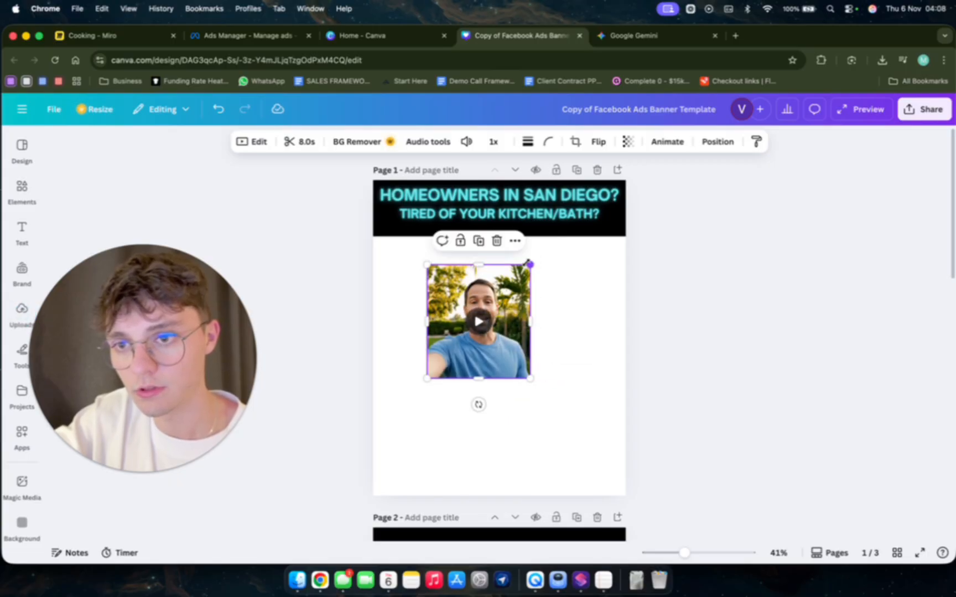
pyautogui.moveTo(528, 264); pyautogui.dragTo(641, 153)
pyautogui.moveTo(574, 239); pyautogui.dragTo(515, 353)
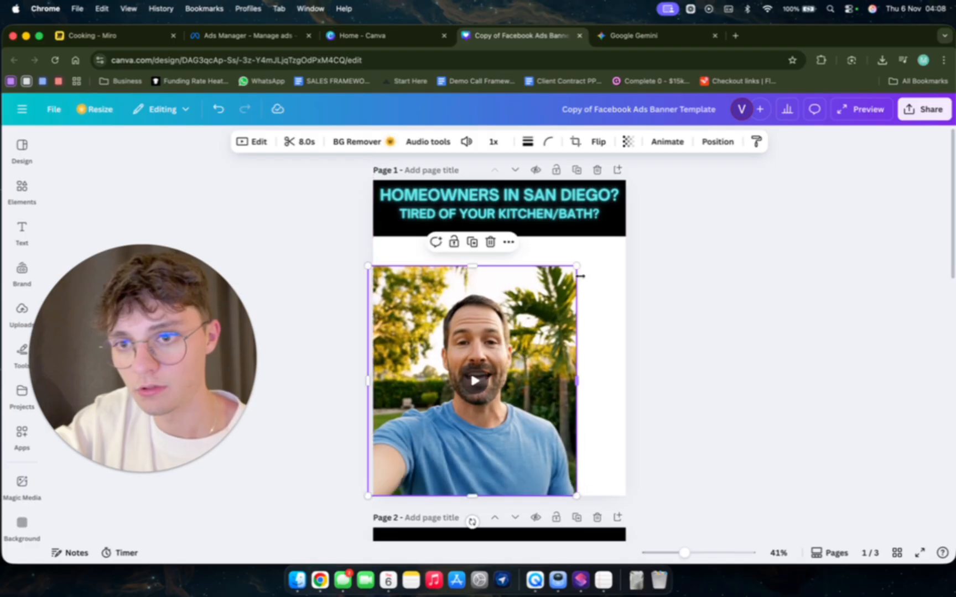
pyautogui.moveTo(578, 267); pyautogui.dragTo(608, 262)
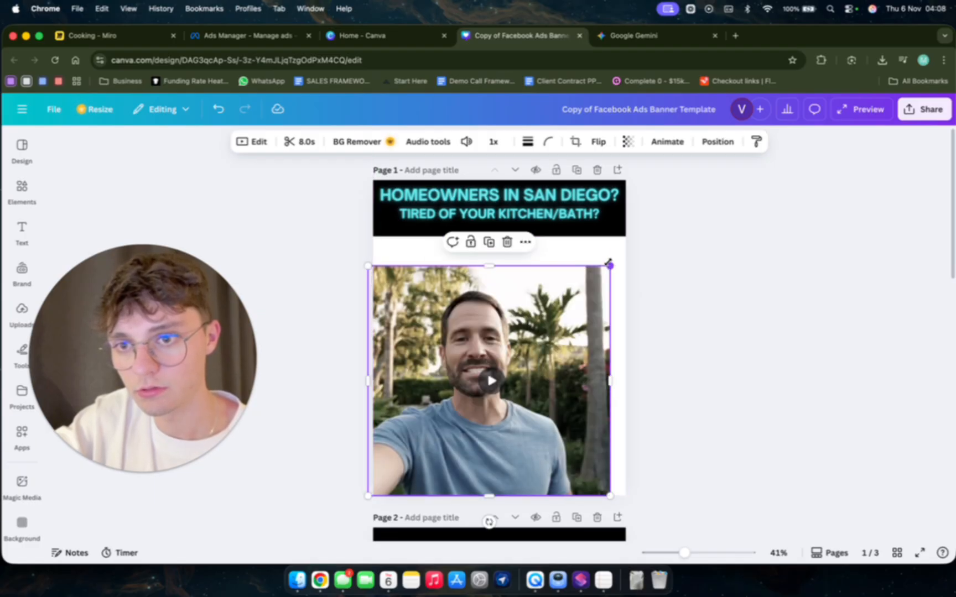
pyautogui.moveTo(533, 328)
pyautogui.mouseDown()
pyautogui.moveTo(550, 328)
pyautogui.moveTo(541, 329)
pyautogui.mouseUp()
pyautogui.moveTo(504, 250); pyautogui.dragTo(505, 235)
pyautogui.moveTo(514, 300); pyautogui.dragTo(509, 301)
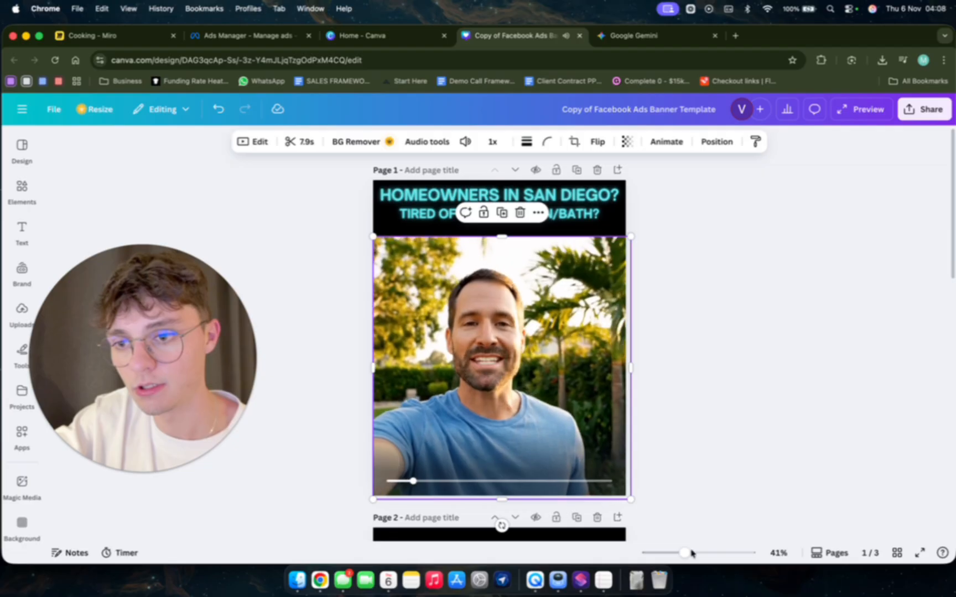
# Play the placed video on page 1 to review the ad creative.
pyautogui.click(751, 463)
pyautogui.click(507, 381)
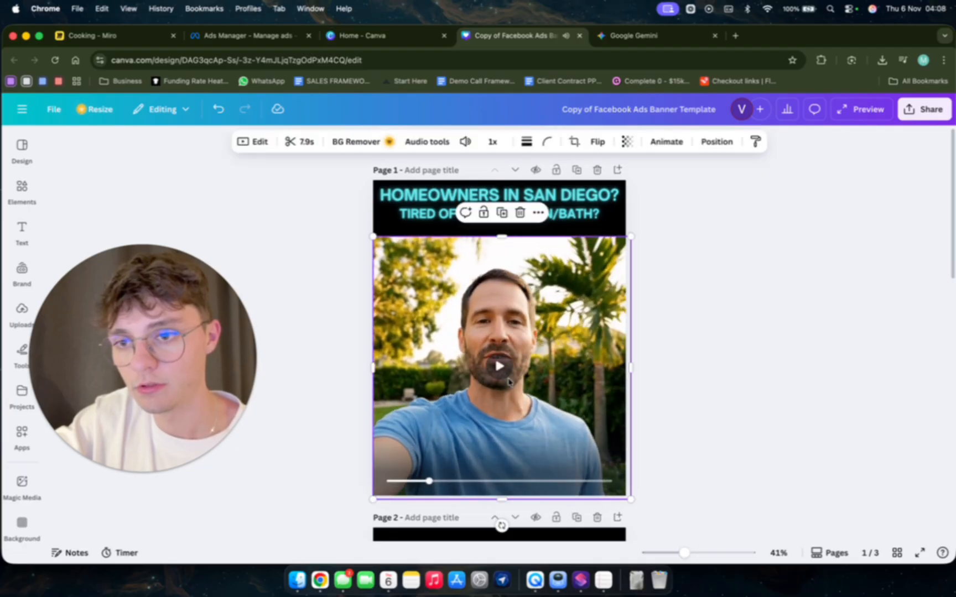
pyautogui.click(495, 365)
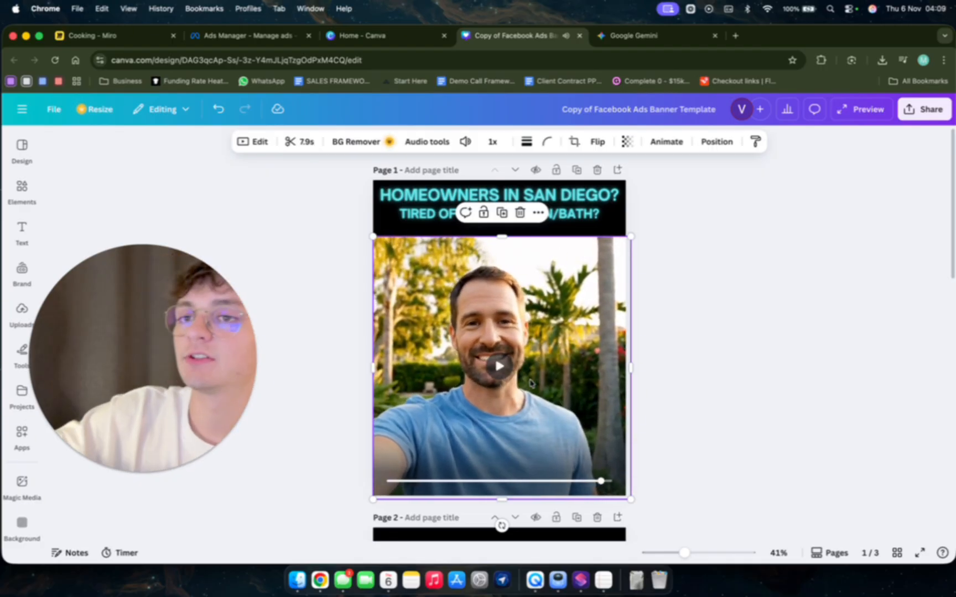
# Download the finished banner design as an MP4 video and save it in the BIZZZZ folder.
pyautogui.scroll(-1, 523, 388)
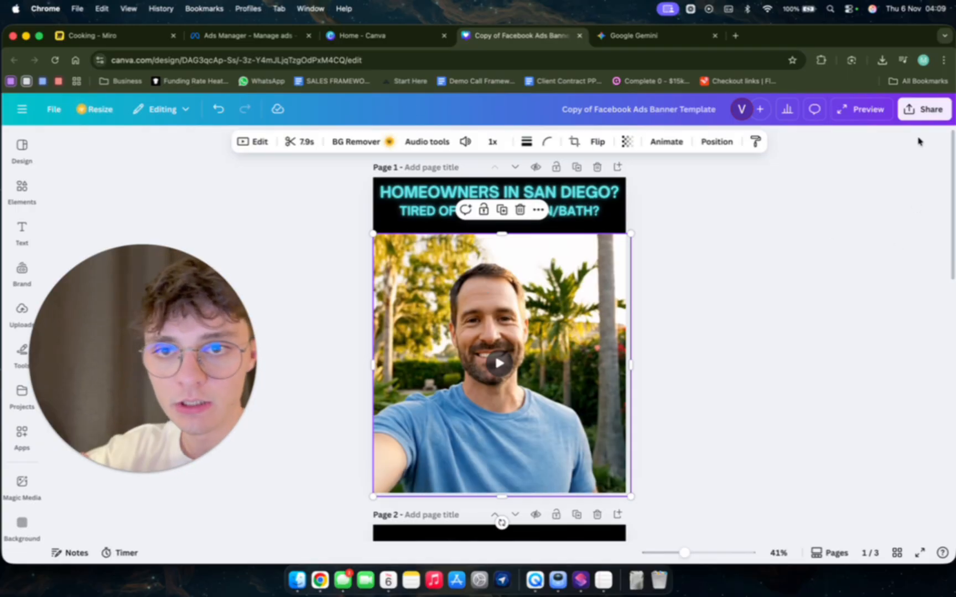
pyautogui.click(923, 109)
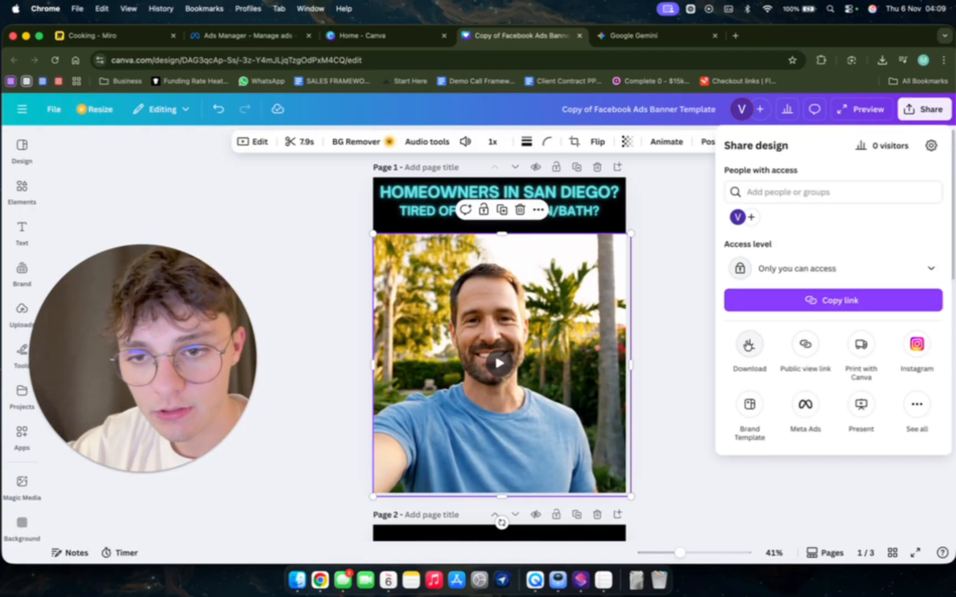
pyautogui.click(748, 345)
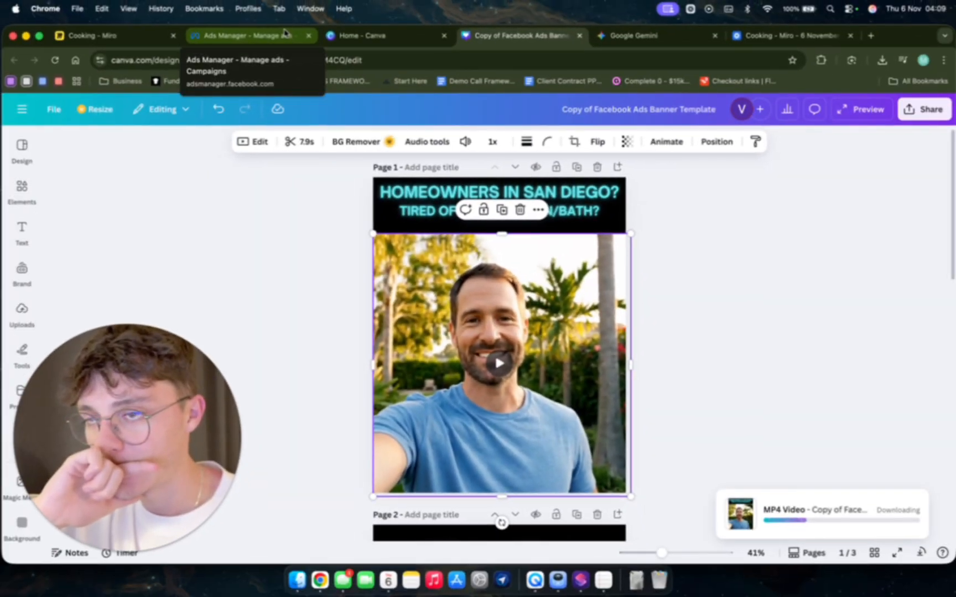
pyautogui.click(283, 33)
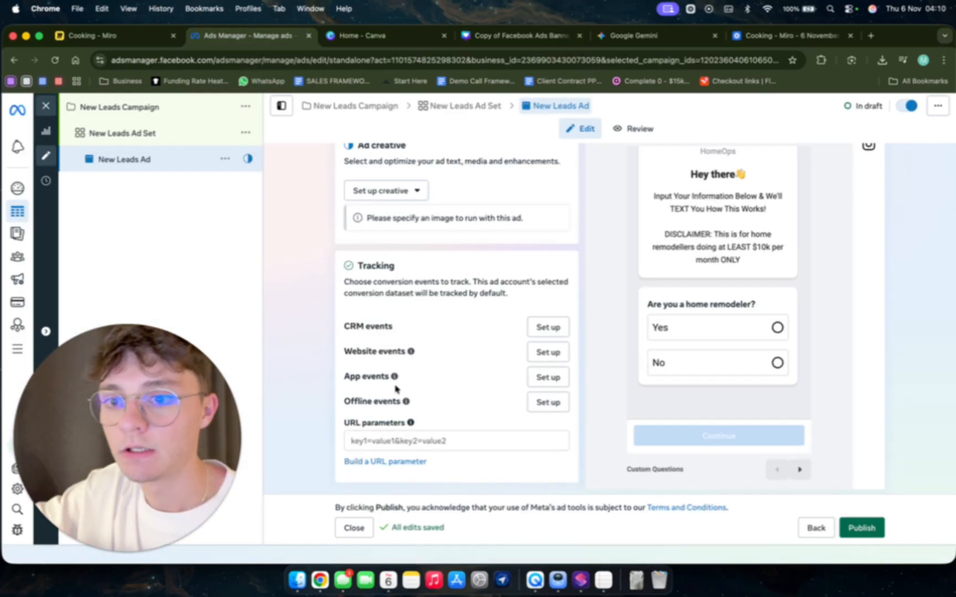
pyautogui.scroll(8, 395, 388)
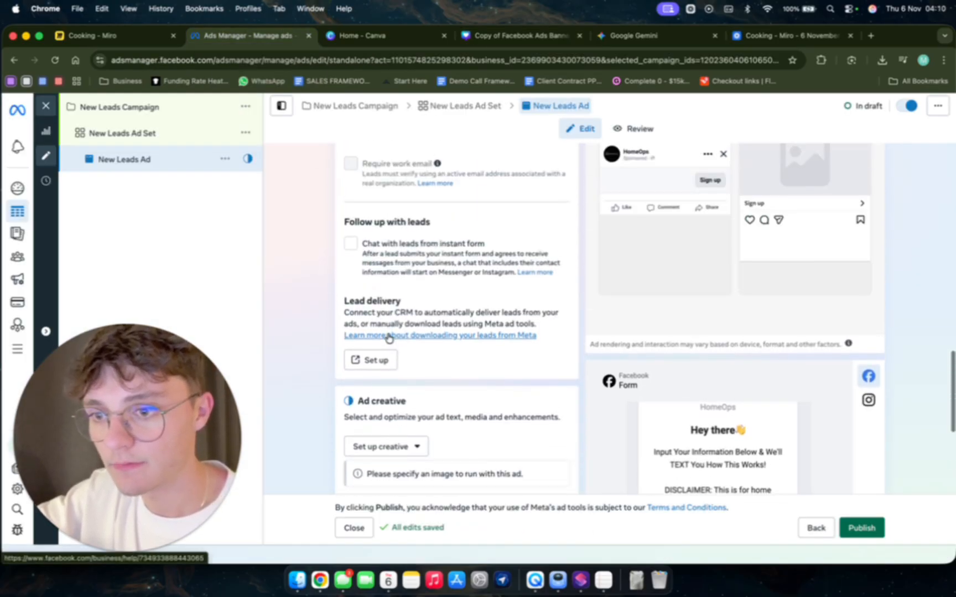
pyautogui.scroll(1, 388, 338)
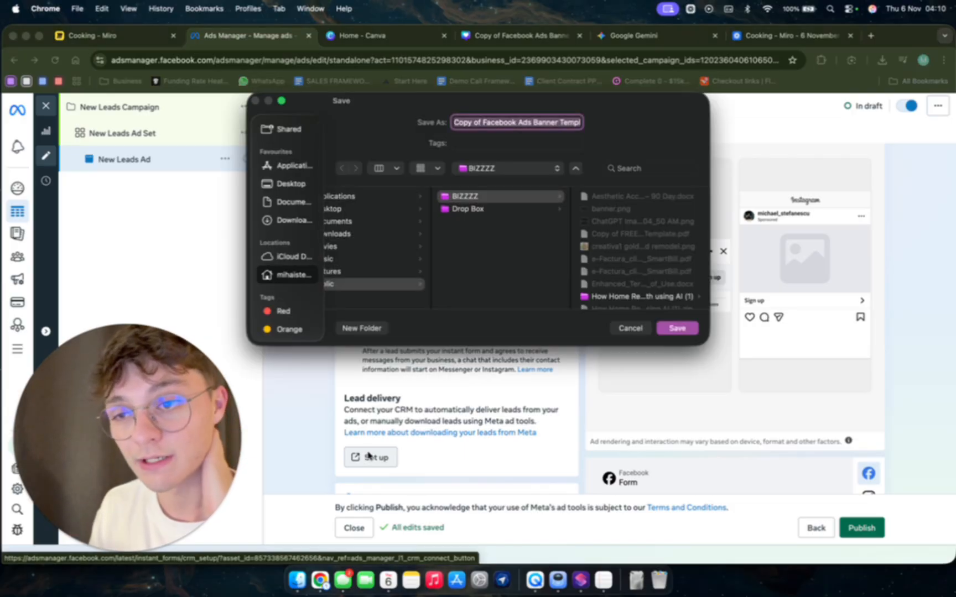
pyautogui.click(676, 331)
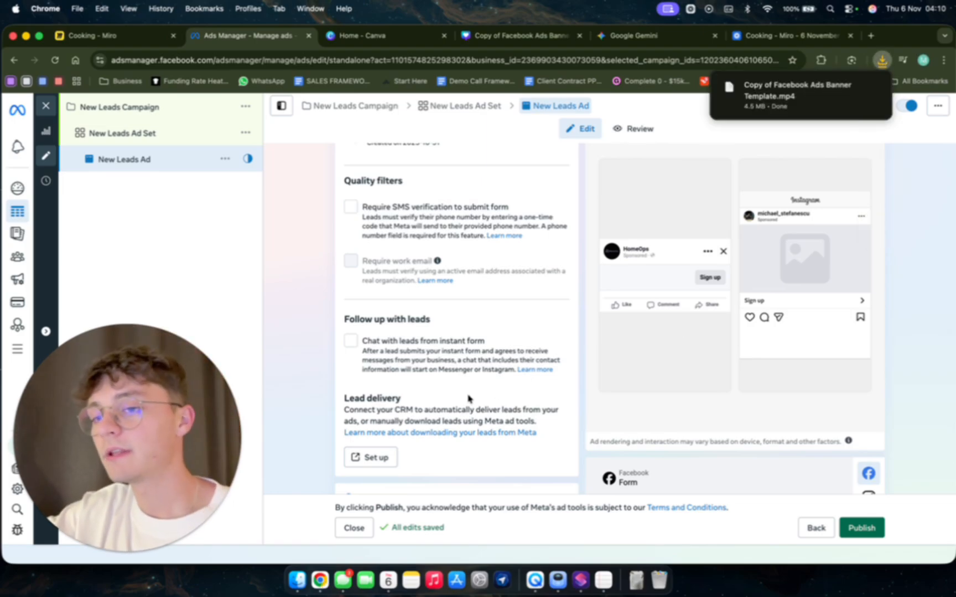
# Review the New Leads Ad's settings, from identity and instant form to lead delivery, ad creative and tracking.
pyautogui.scroll(5, 411, 386)
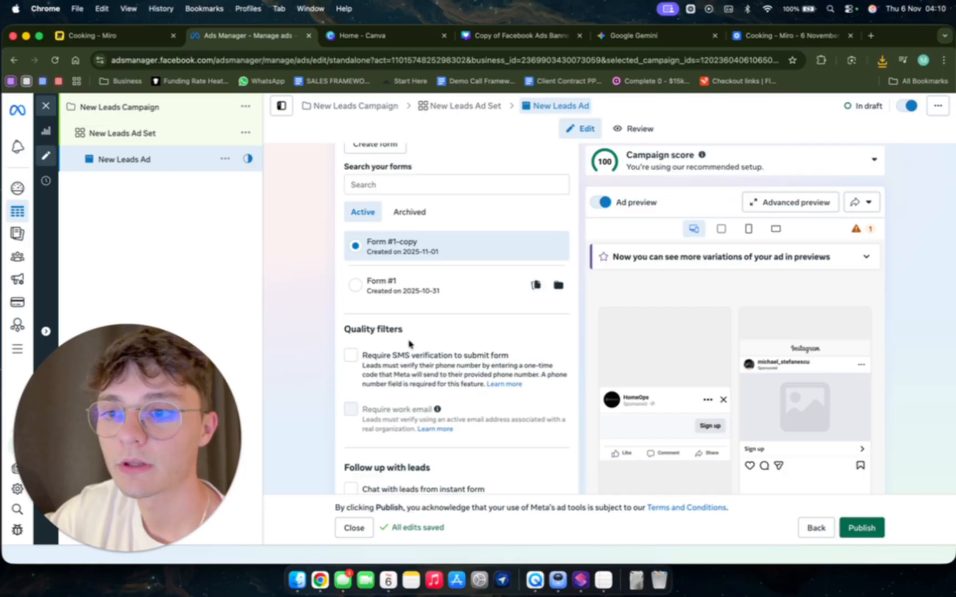
pyautogui.scroll(5, 417, 336)
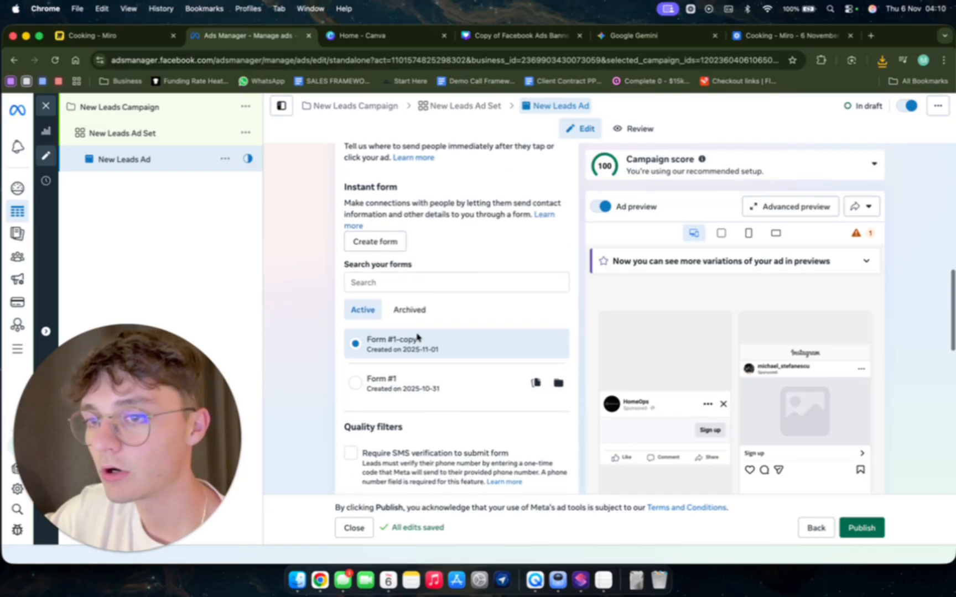
pyautogui.scroll(10, 417, 336)
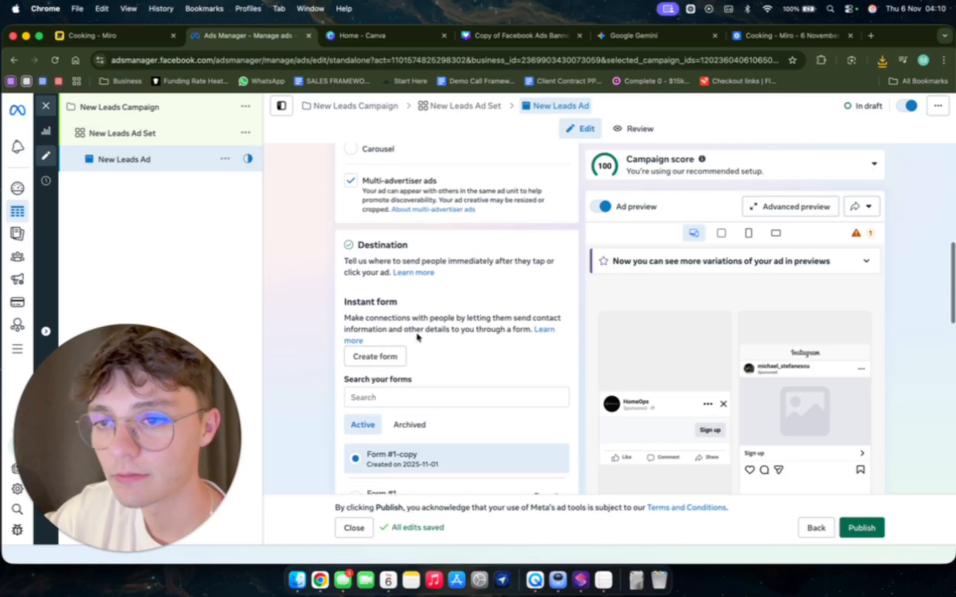
pyautogui.scroll(2, 417, 337)
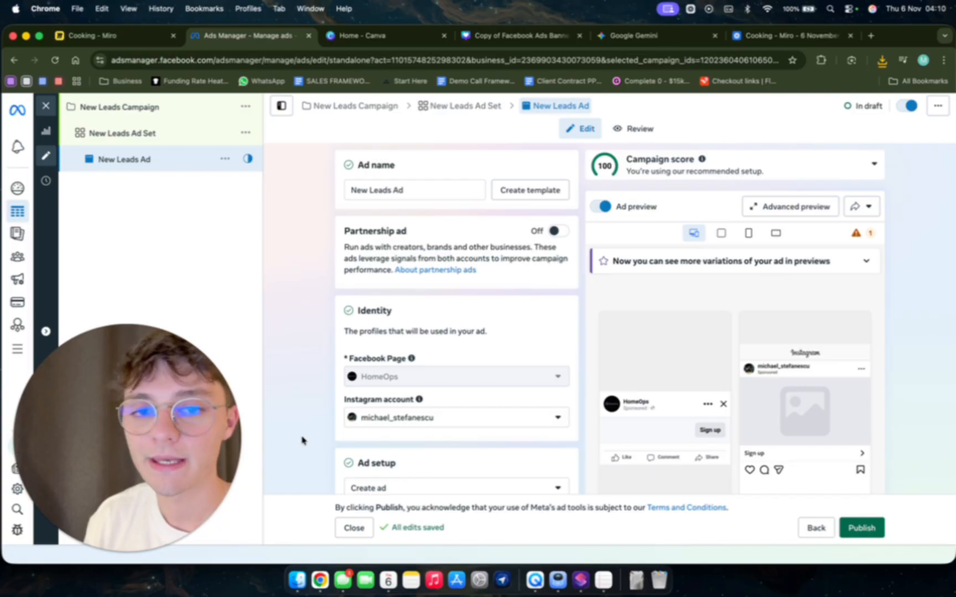
pyautogui.scroll(-5, 423, 401)
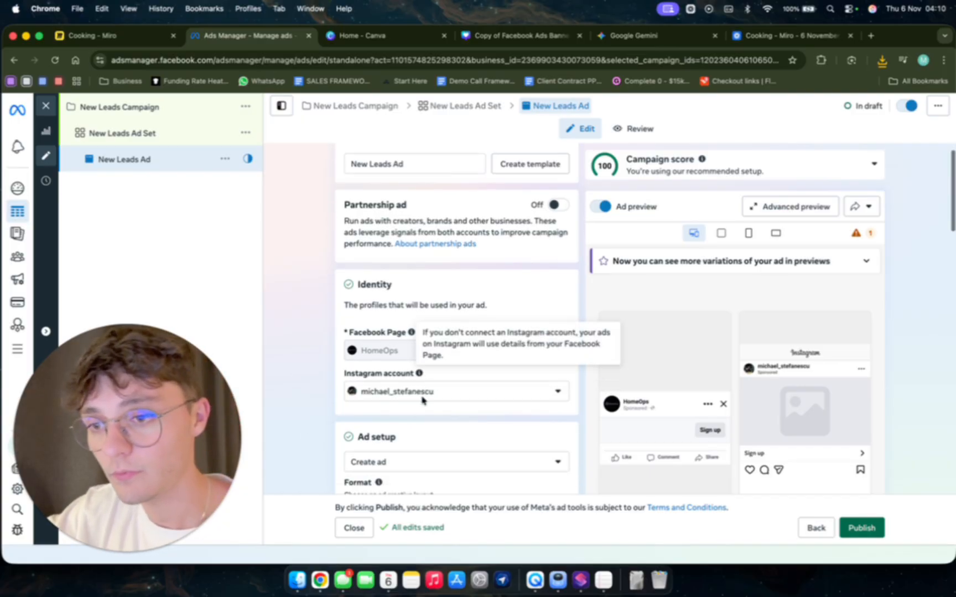
pyautogui.scroll(-12, 440, 405)
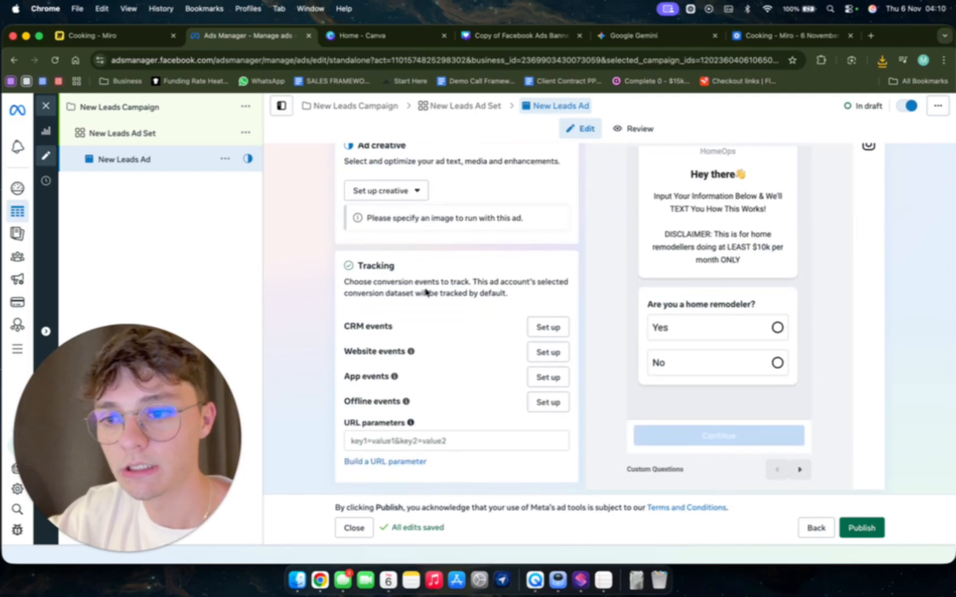
pyautogui.scroll(3, 445, 390)
pyautogui.scroll(1, 447, 389)
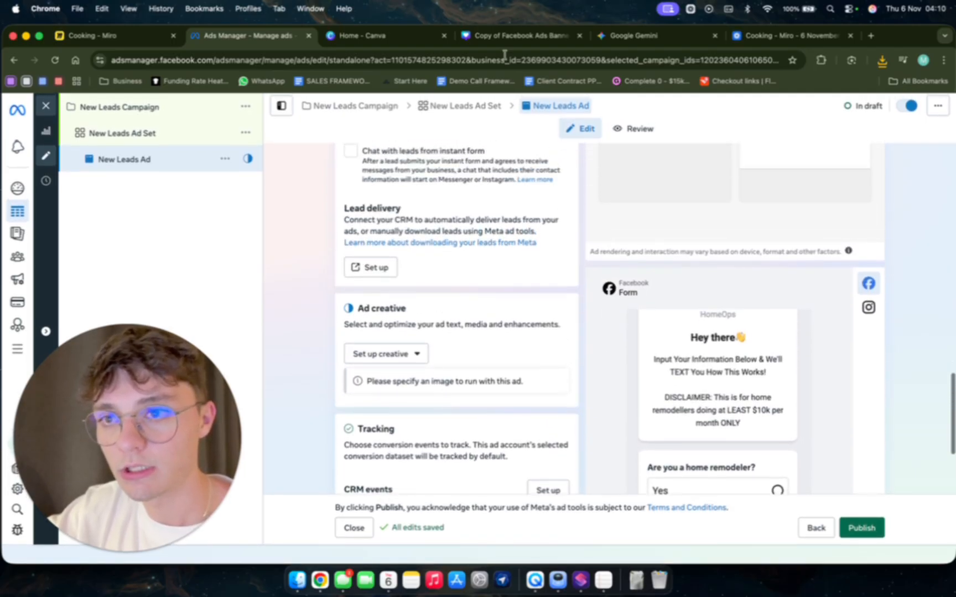
pyautogui.scroll(8, 498, 342)
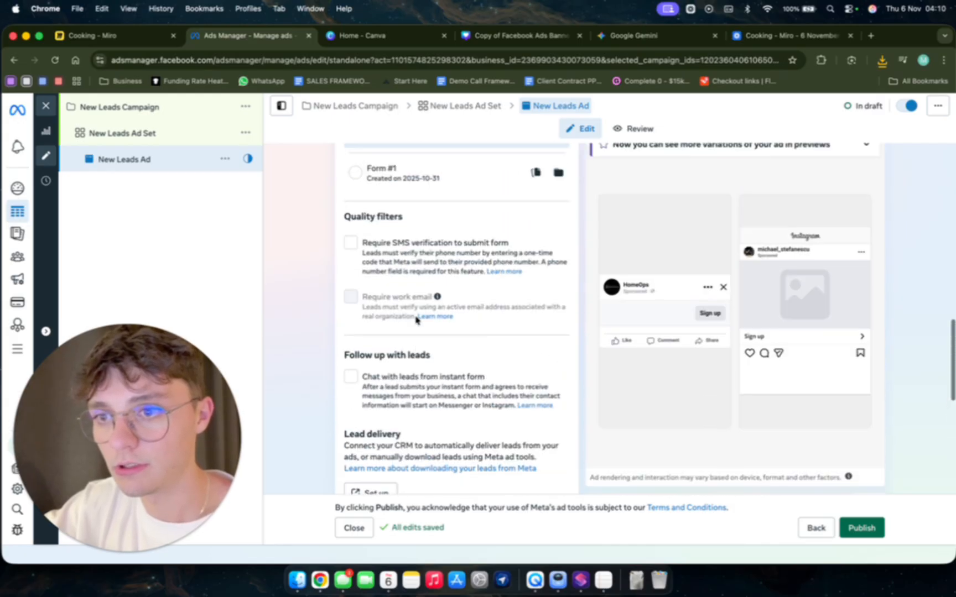
pyautogui.scroll(-8, 417, 321)
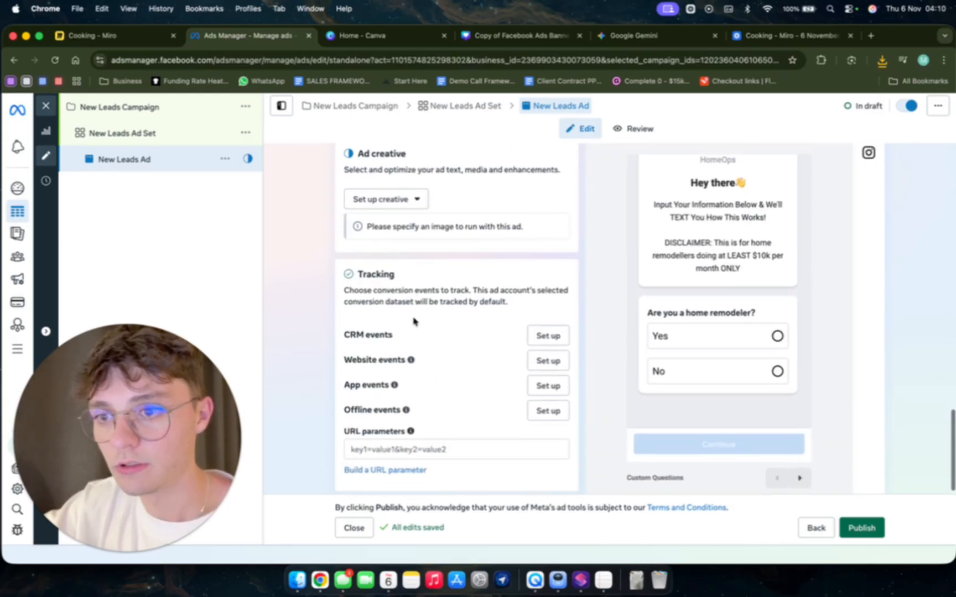
# Start a video ad creative and upload Copy of Facebook Ads Banner Template.mp4 from the BIZZZZ folder as its media.
pyautogui.click(390, 191)
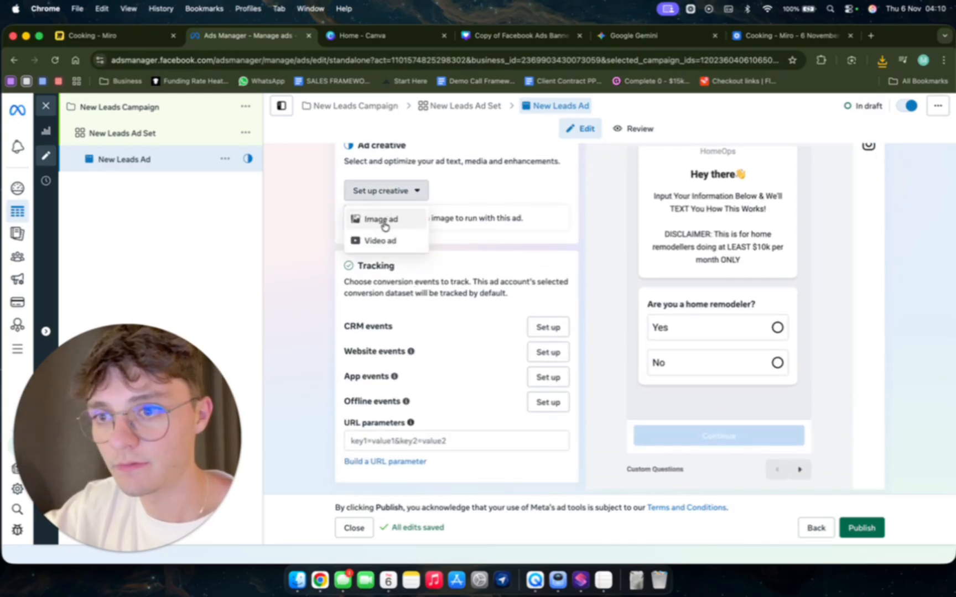
pyautogui.click(358, 239)
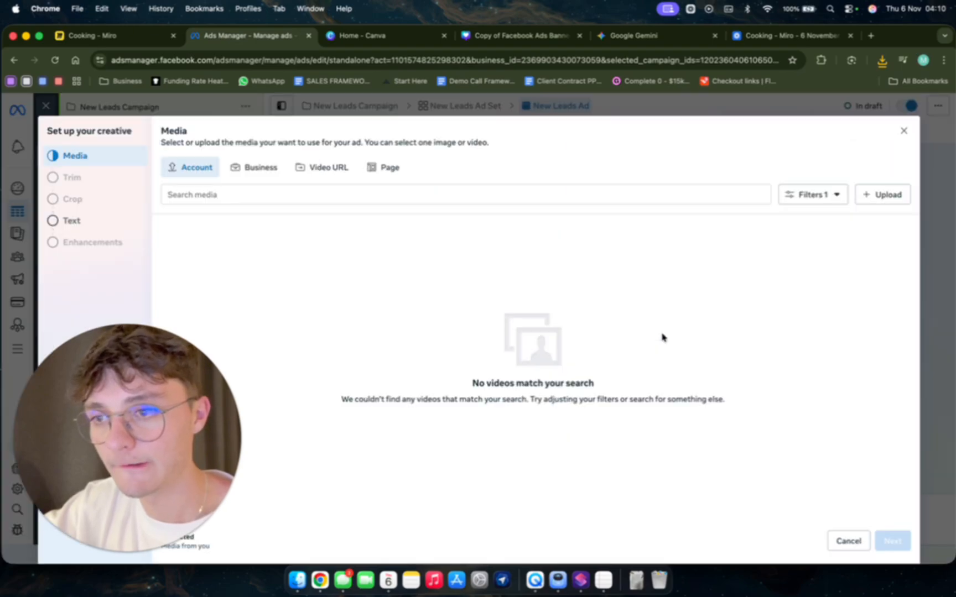
pyautogui.click(882, 60)
pyautogui.moveTo(793, 114); pyautogui.dragTo(503, 399)
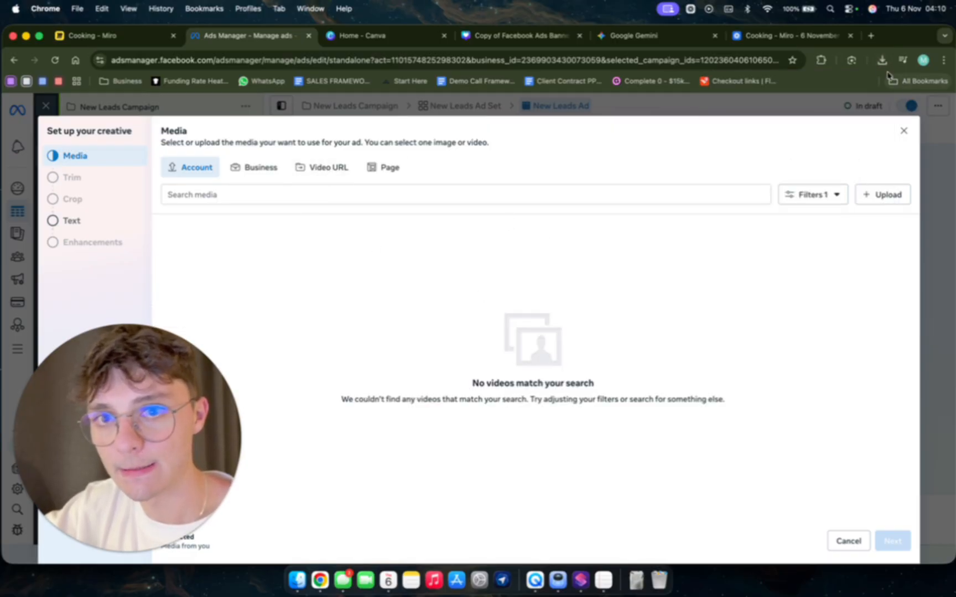
pyautogui.click(873, 196)
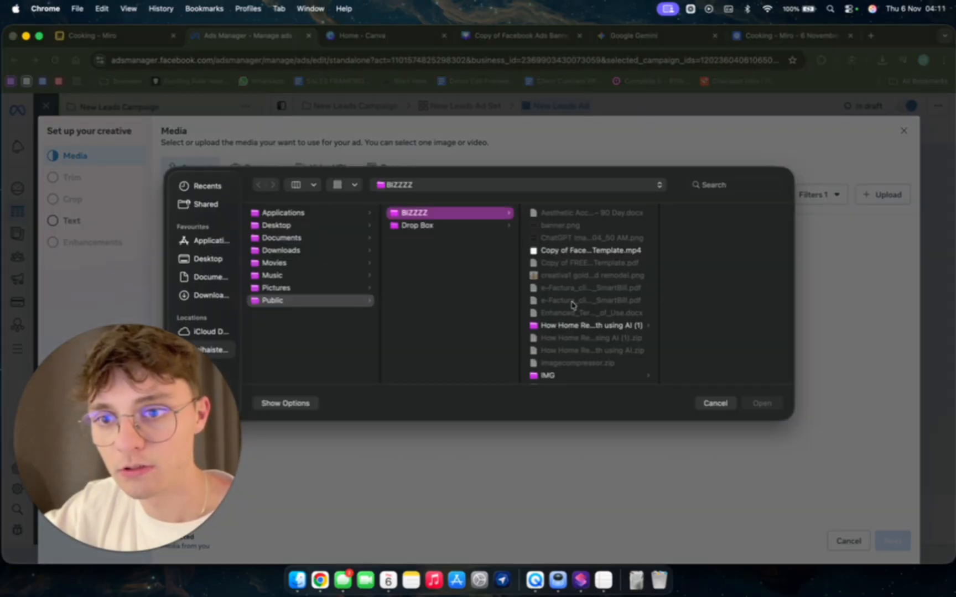
pyautogui.click(575, 252)
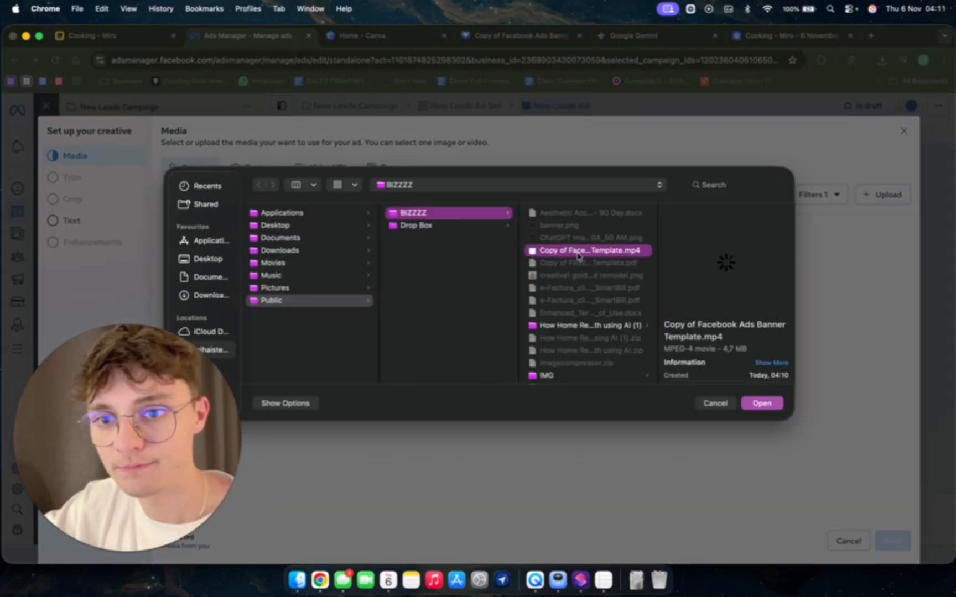
pyautogui.click(761, 405)
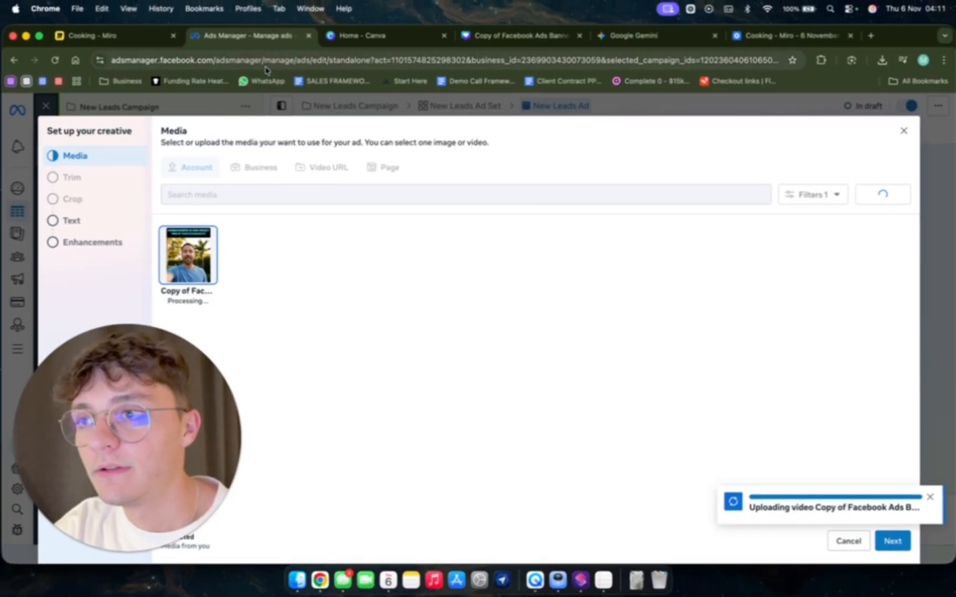
# Switch to the Miro board and review the CREATIVE and WEBSITE TO BOOK IN A CALL items in the steps list.
pyautogui.click(126, 40)
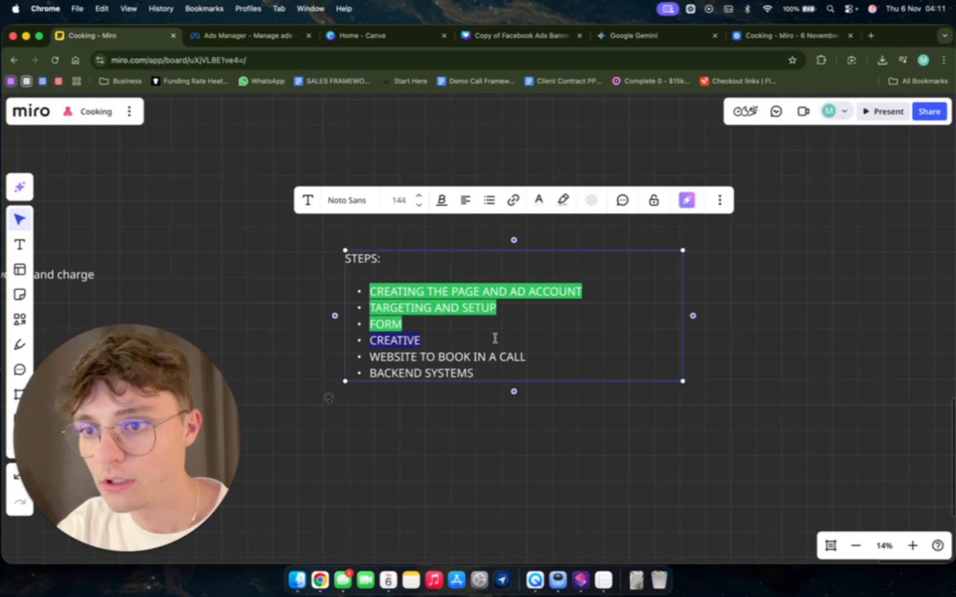
pyautogui.moveTo(529, 360); pyautogui.dragTo(374, 343)
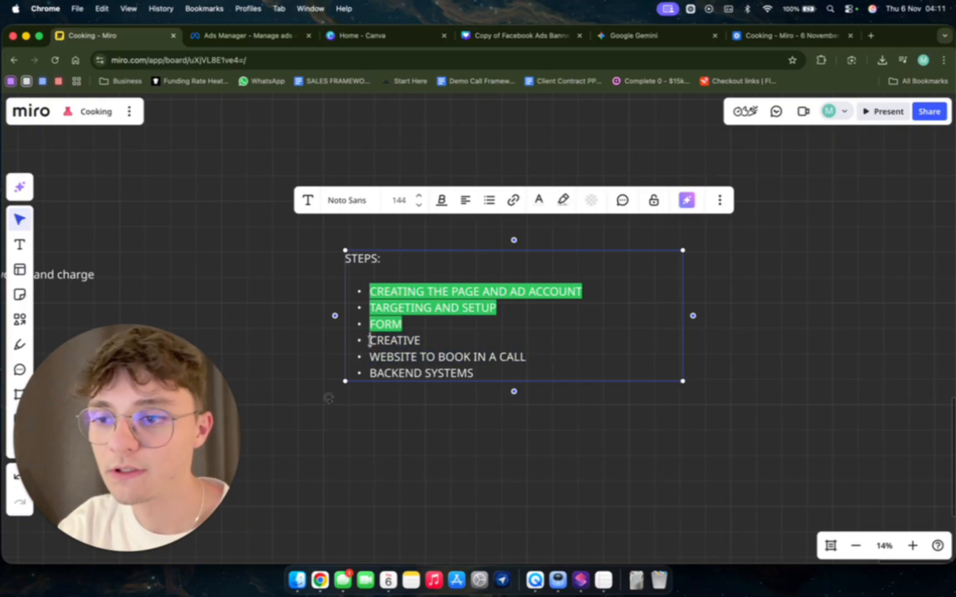
pyautogui.moveTo(509, 346); pyautogui.dragTo(523, 358)
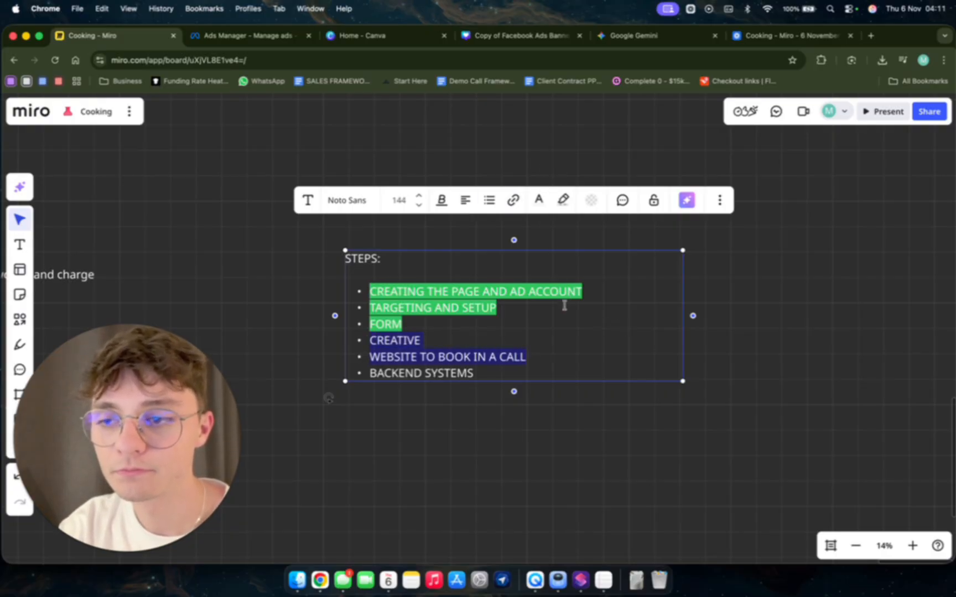
# Return to Ads Manager, accept the uploaded banner video as the ad's media and skip trimming it.
pyautogui.click(249, 35)
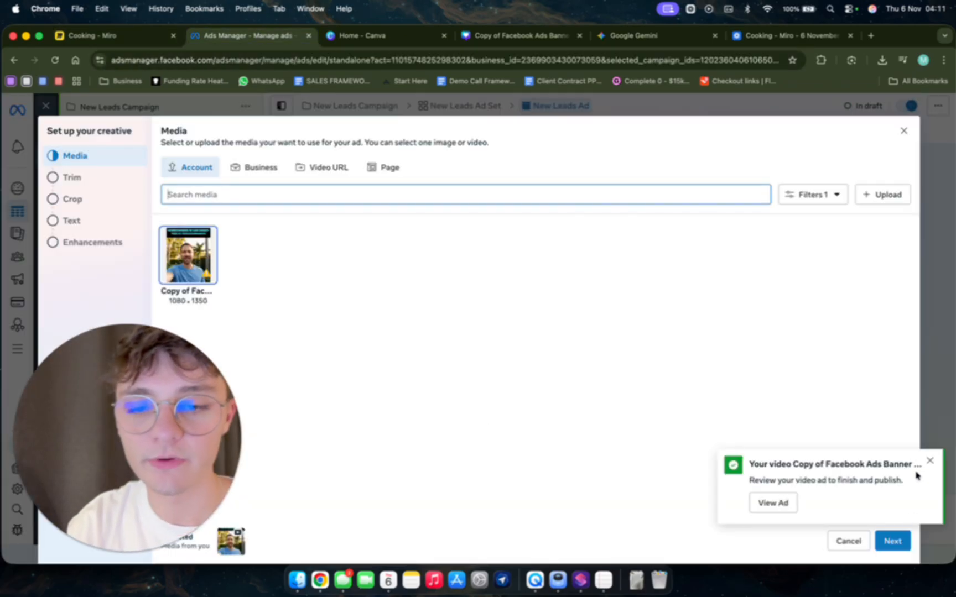
pyautogui.click(929, 461)
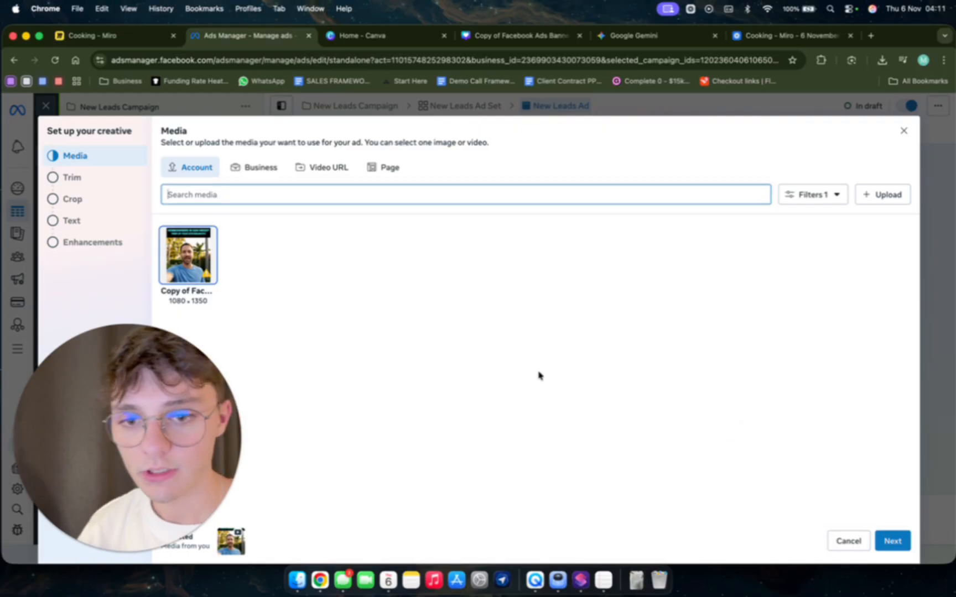
pyautogui.click(891, 539)
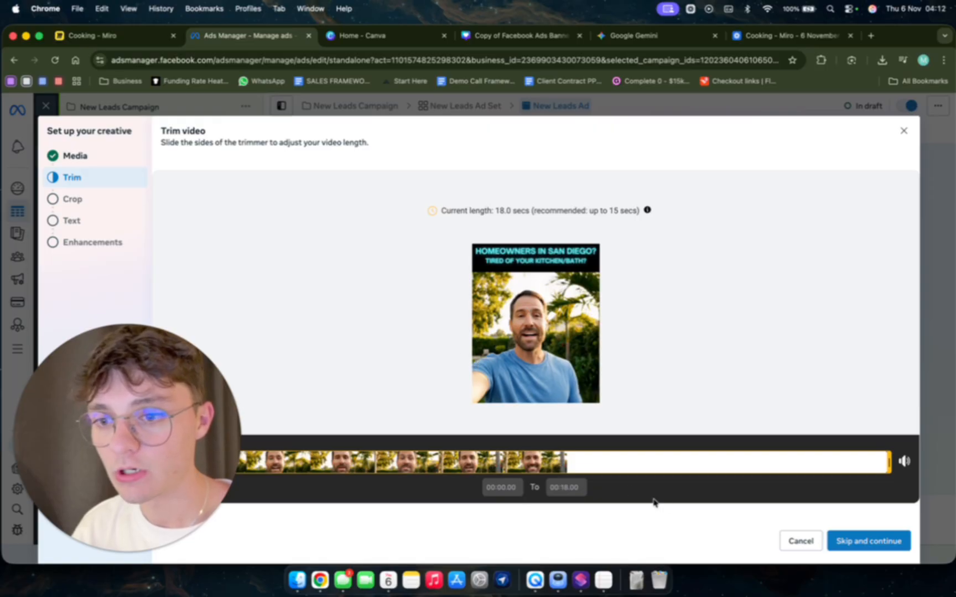
pyautogui.click(846, 551)
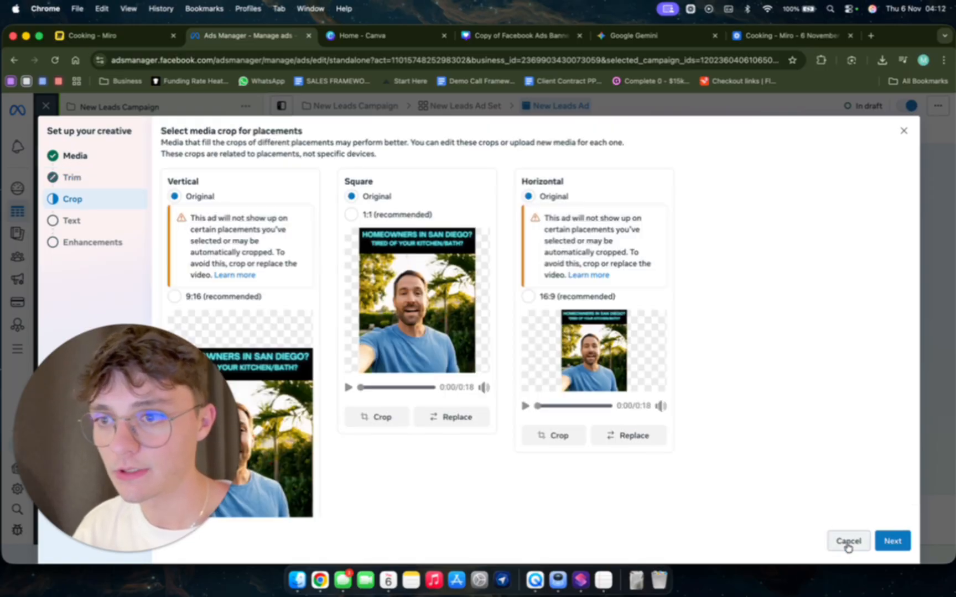
# Check the vertical, square and horizontal placement crops and continue with all three kept at Original.
pyautogui.scroll(-3, 266, 344)
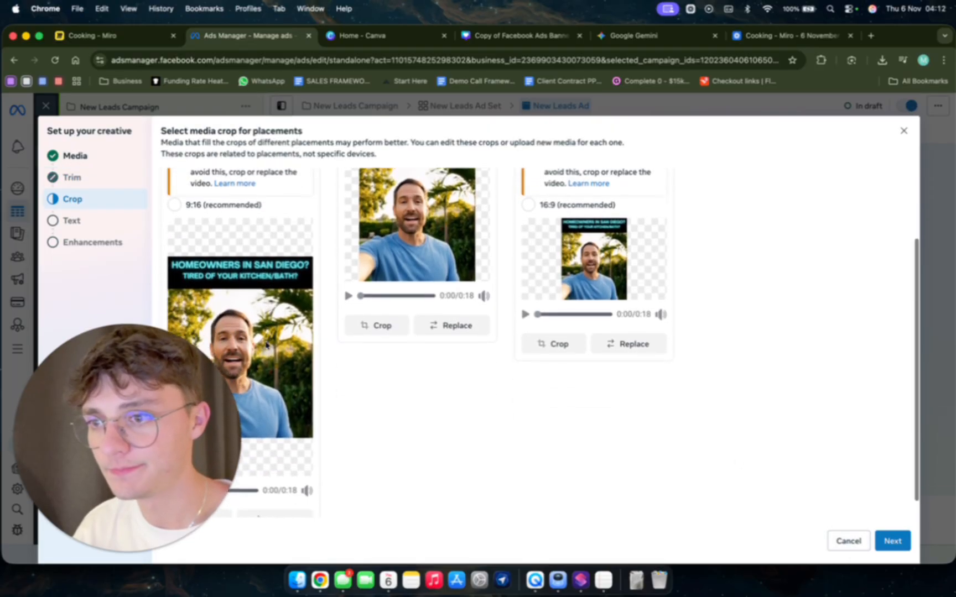
pyautogui.scroll(3, 266, 344)
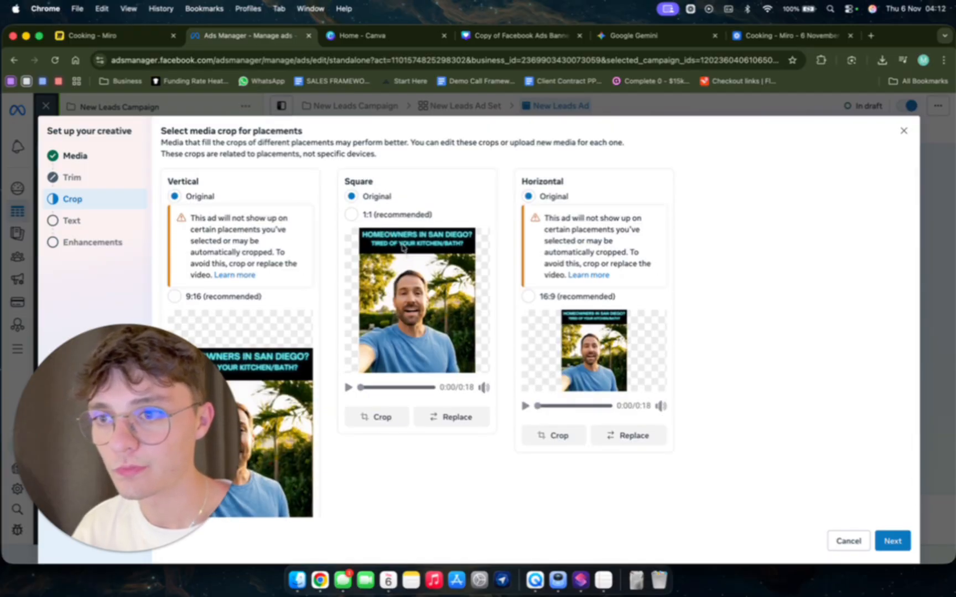
pyautogui.scroll(-3, 335, 395)
pyautogui.scroll(3, 334, 395)
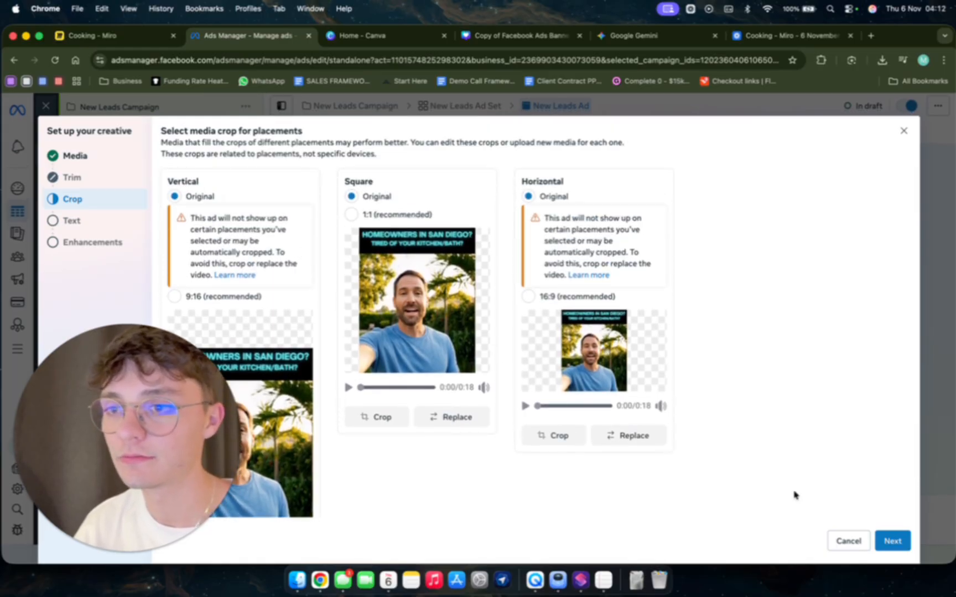
pyautogui.click(889, 547)
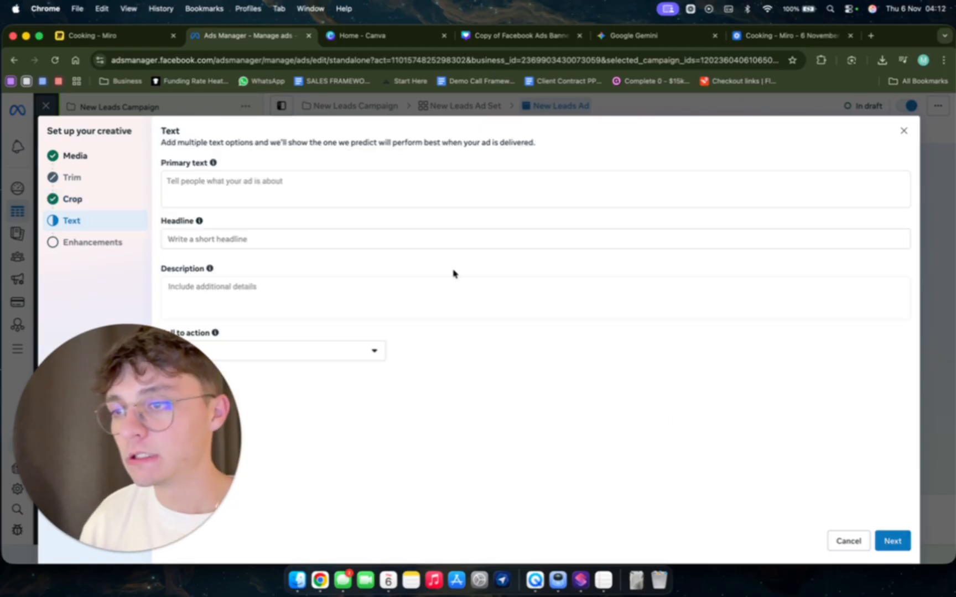
# Set the ad's headline to "HOMEOWNERS OF SAN DIEGO!" and leave the primary text empty.
pyautogui.click(363, 184)
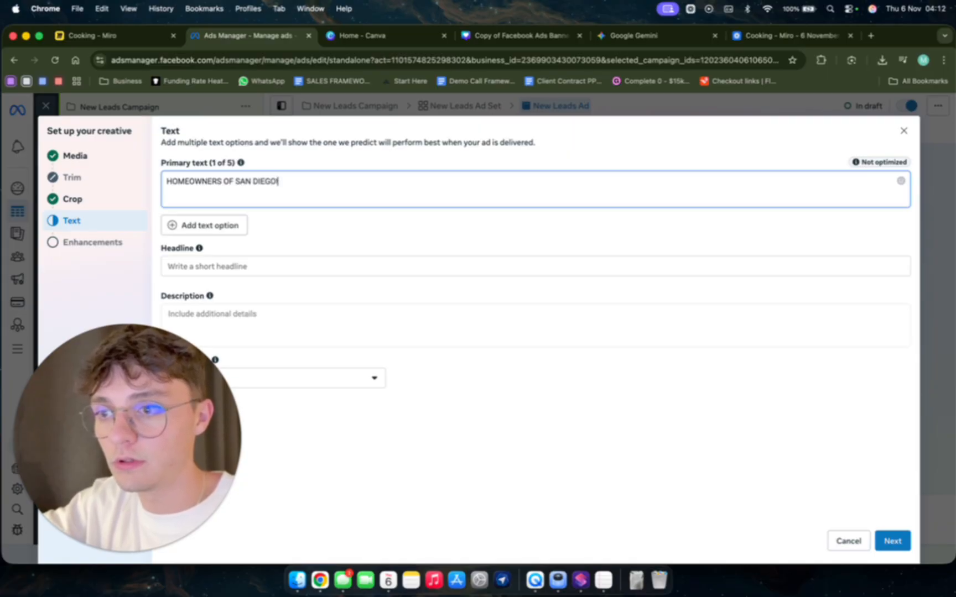
pyautogui.press('super+a')
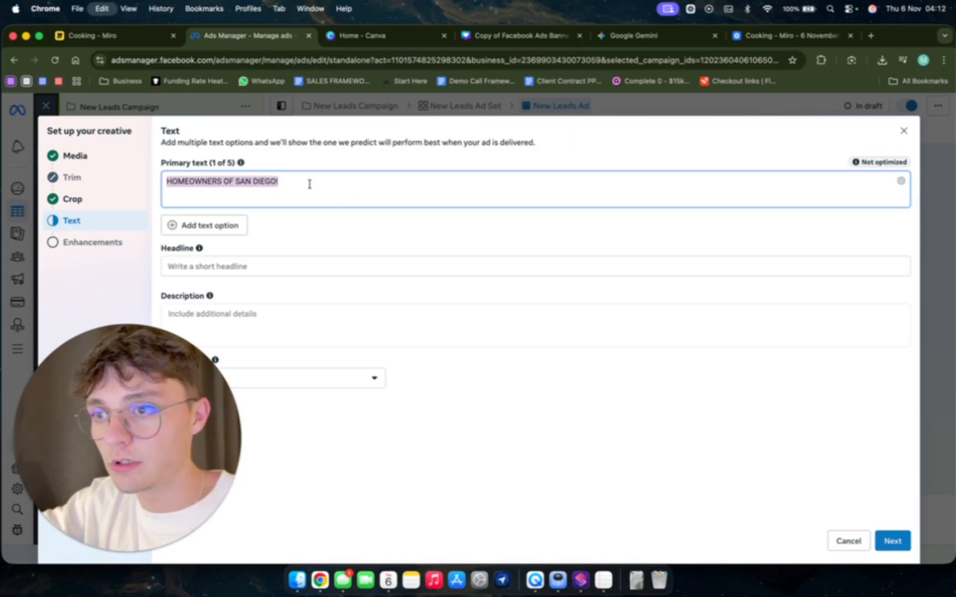
pyautogui.press('super+x')
pyautogui.click(263, 260)
pyautogui.press('super+v')
pyautogui.click(264, 214)
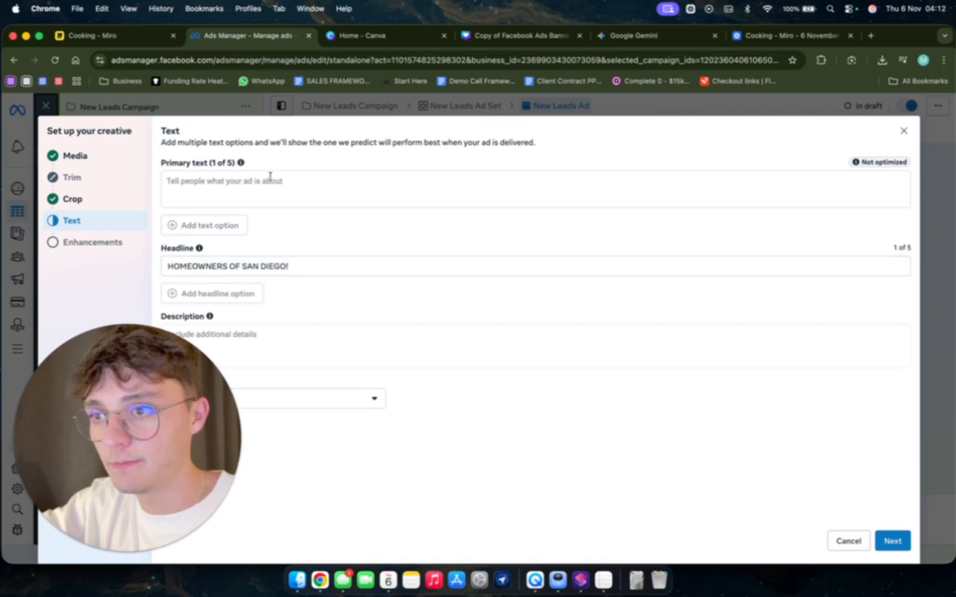
pyautogui.click(270, 177)
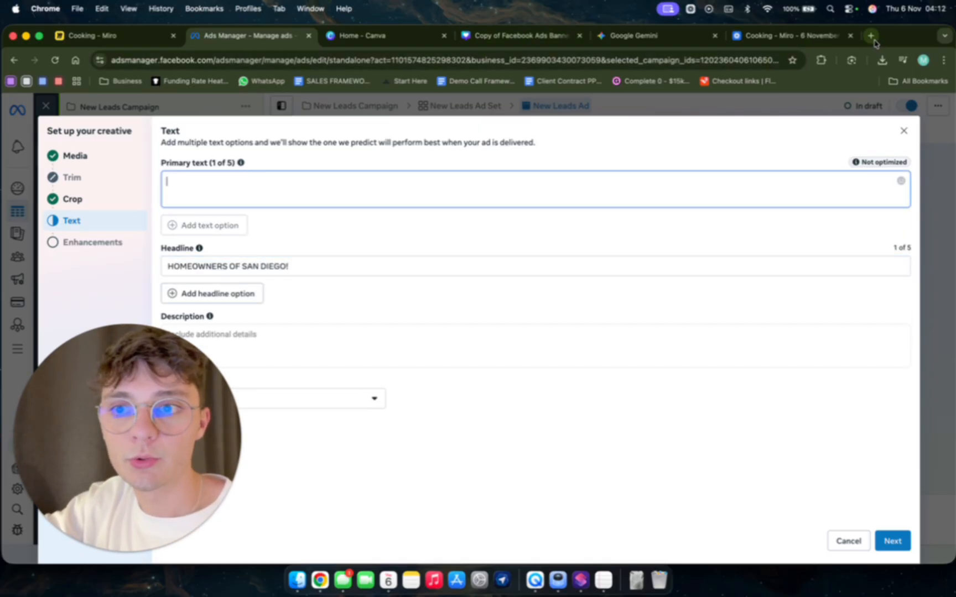
# Switch to Gemini and request short, standout copy targeting San Diego homeowners looking for a kitchen and bath remodel, mentioning a small discount.
pyautogui.click(674, 36)
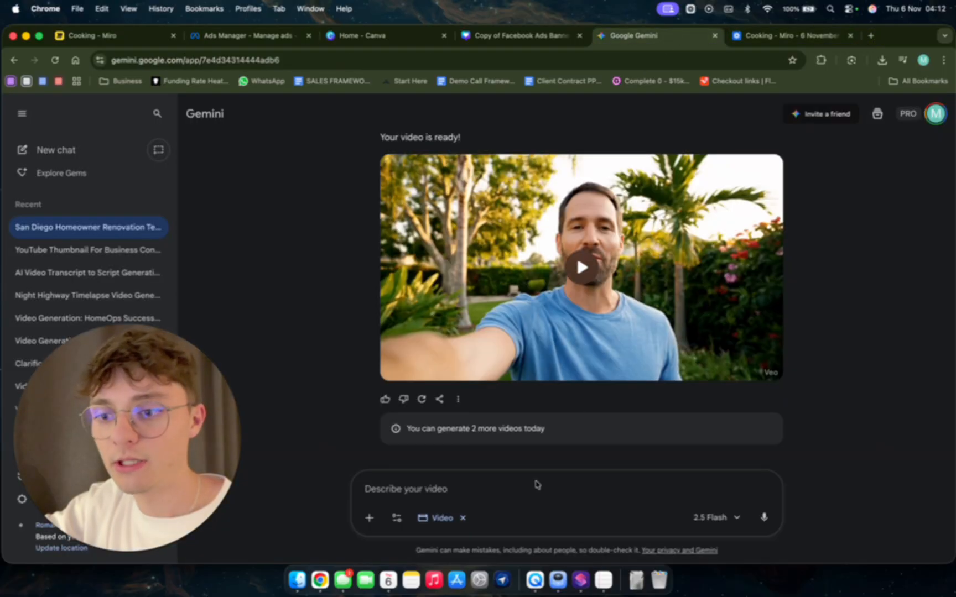
pyautogui.click(516, 489)
pyautogui.write('give me a short copy targeting homeowners in san diego looking for a kith')
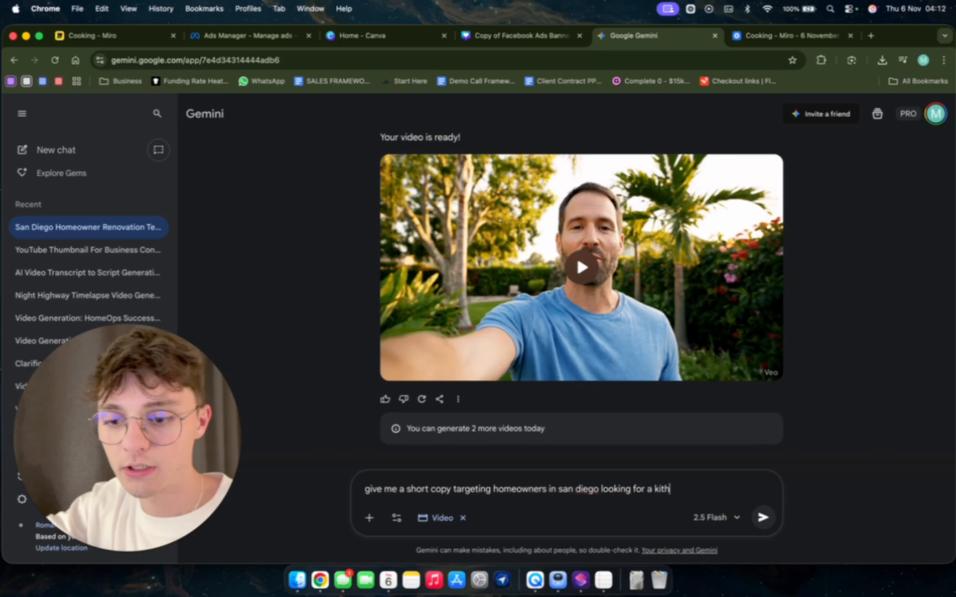
pyautogui.write('remode')
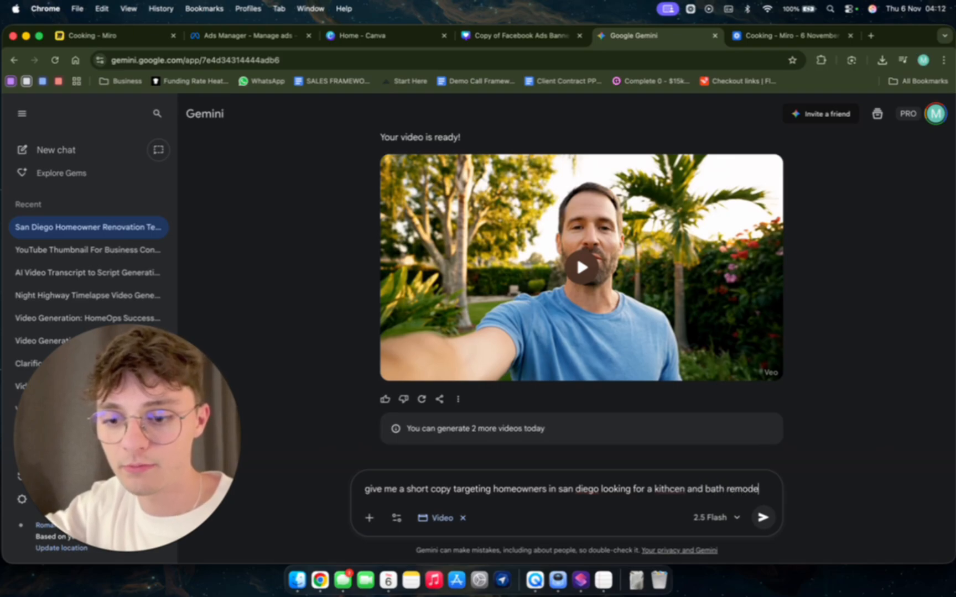
pyautogui.write('l. make it stand out and we also offer a s')
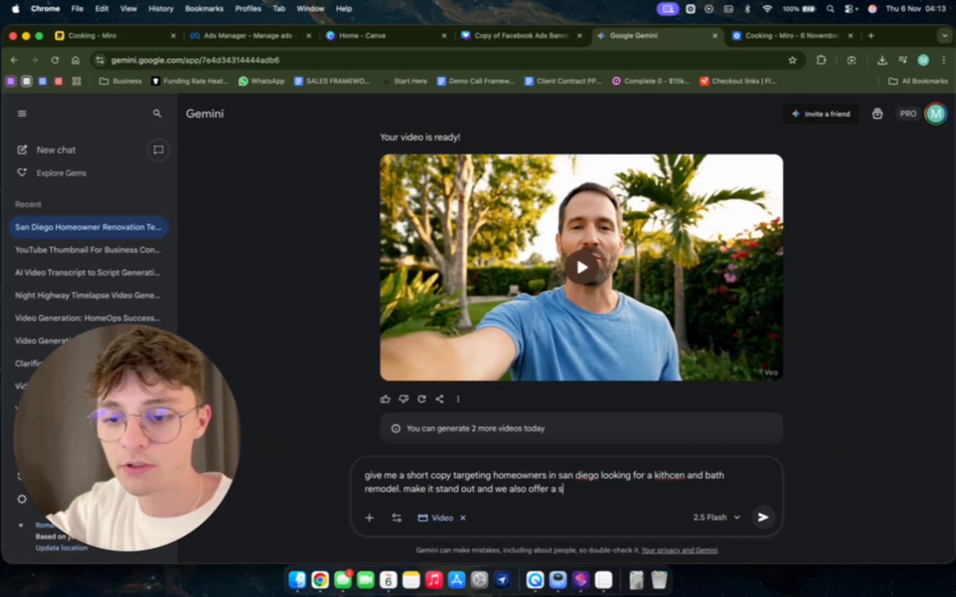
pyautogui.write('discount to first clients')
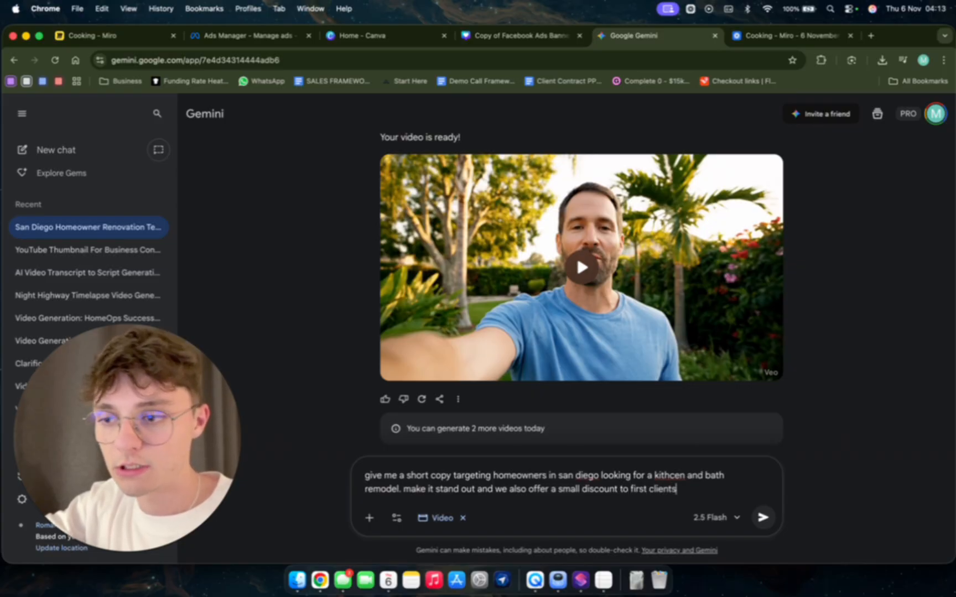
pyautogui.press('Return')
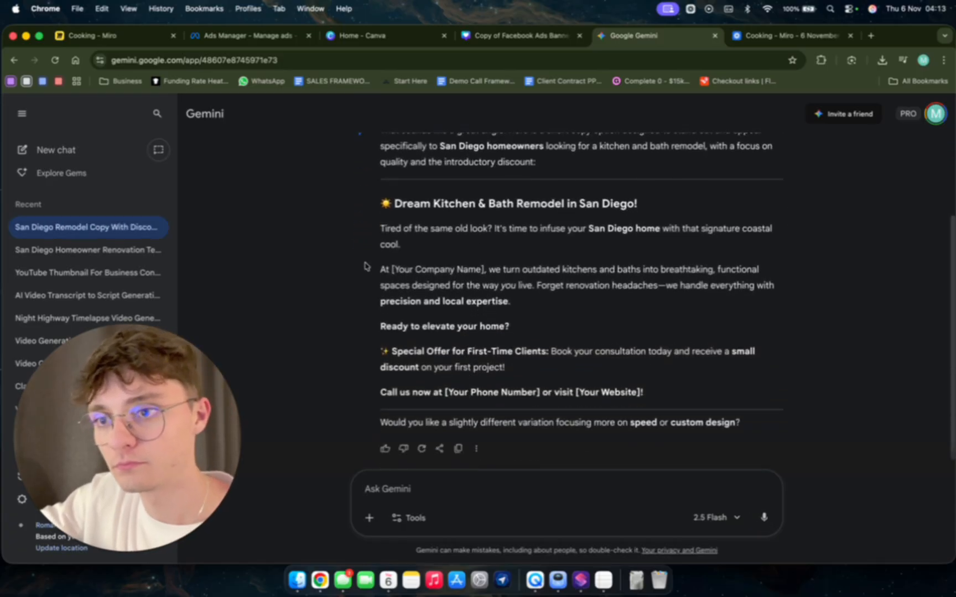
# Copy Gemini's ad text below its heading into the Ads Manager primary text, closing the duplicate Miro tab on the way.
pyautogui.scroll(-1, 383, 239)
pyautogui.scroll(-1, 383, 239)
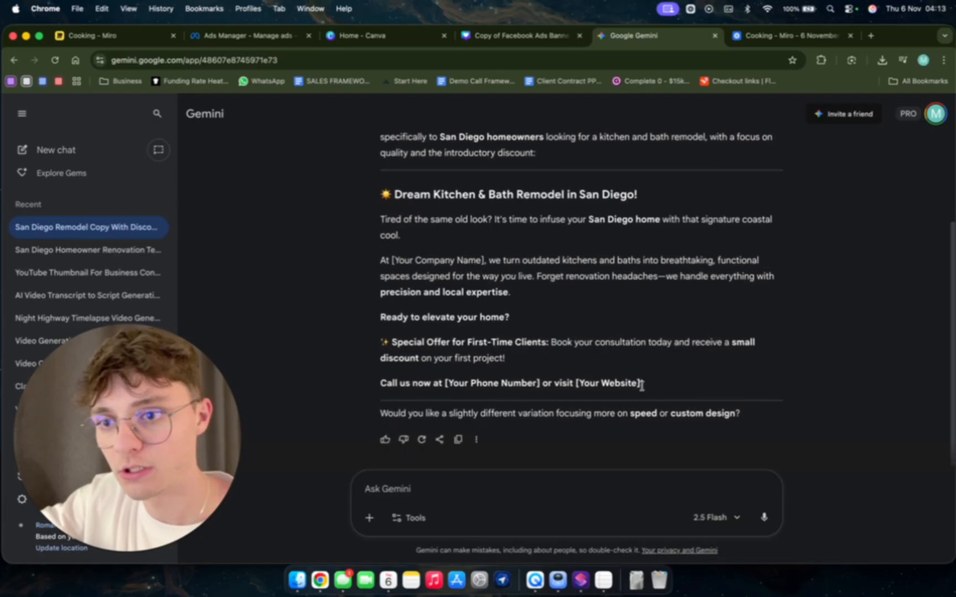
pyautogui.moveTo(642, 385); pyautogui.dragTo(380, 220)
pyautogui.press('super+c')
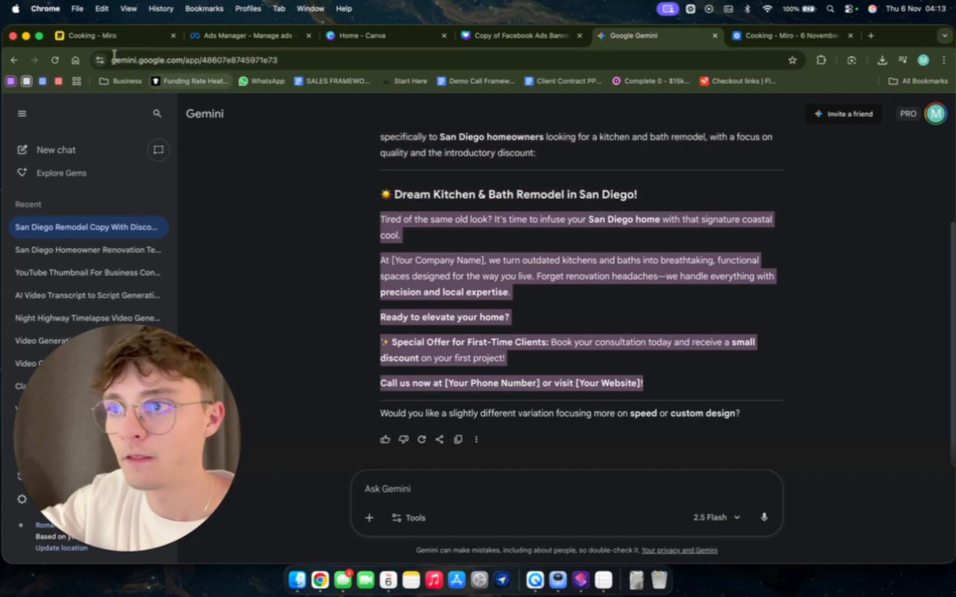
pyautogui.click(107, 37)
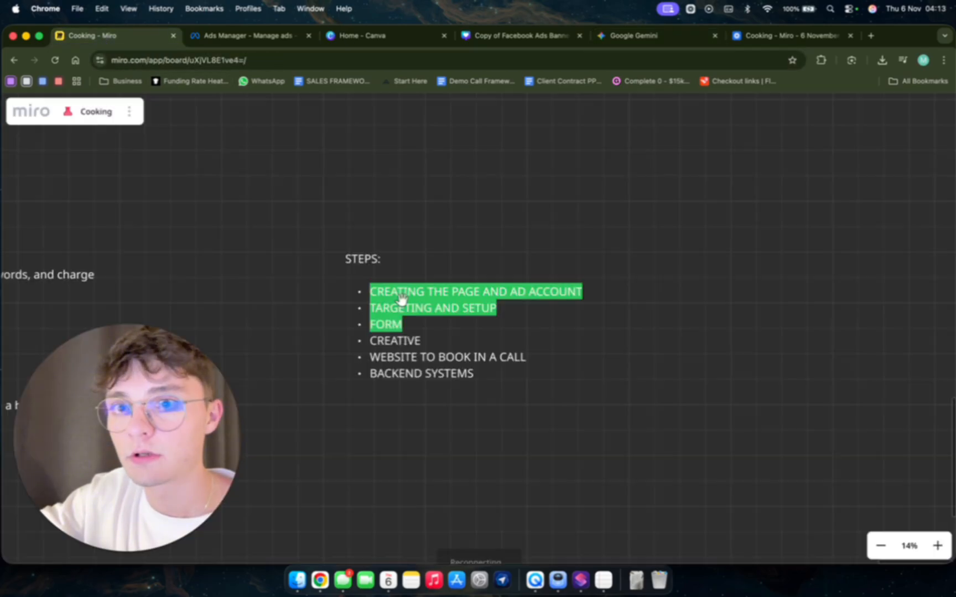
pyautogui.click(850, 36)
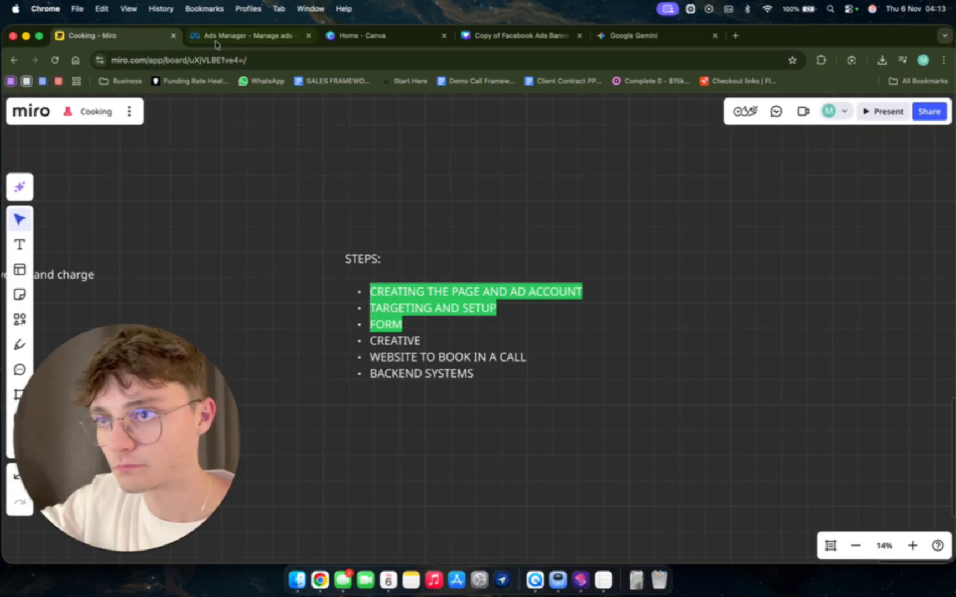
pyautogui.click(216, 36)
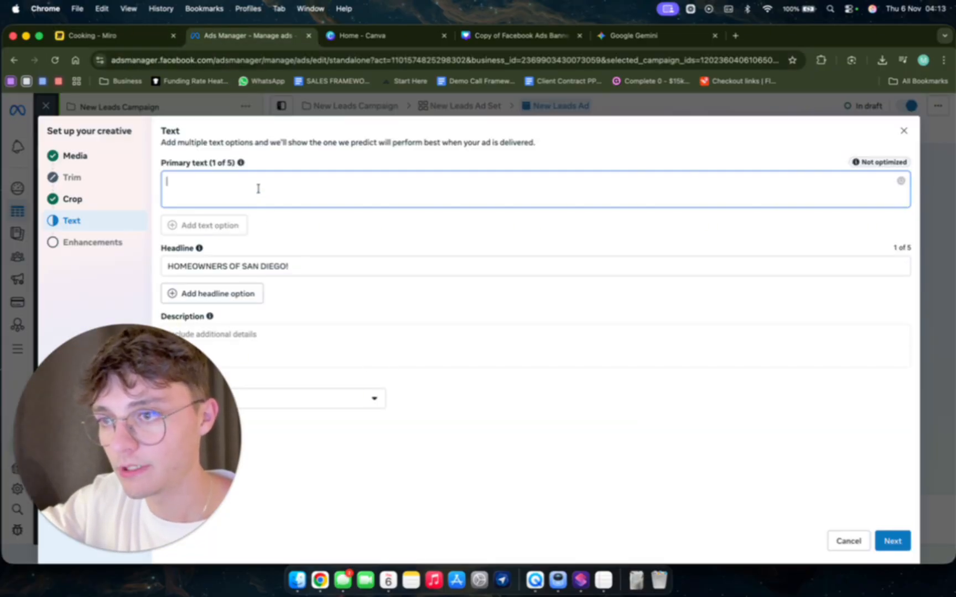
pyautogui.press('super+v')
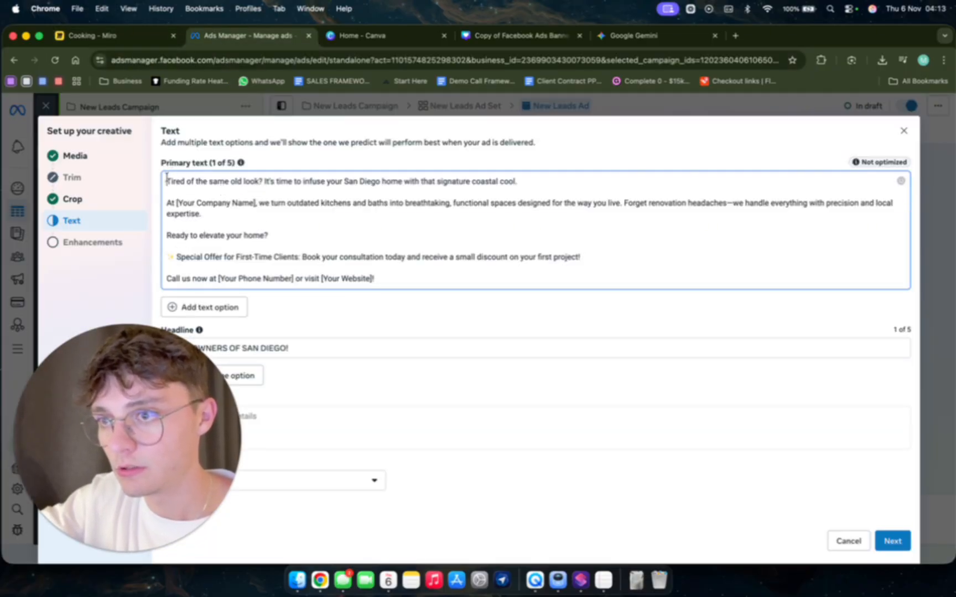
# Add the opening line "HOMEOWNERS OF SAN DIEGO" above the pasted primary text, separated by a blank line.
pyautogui.click(167, 182)
pyautogui.write('HOMEOWNER')
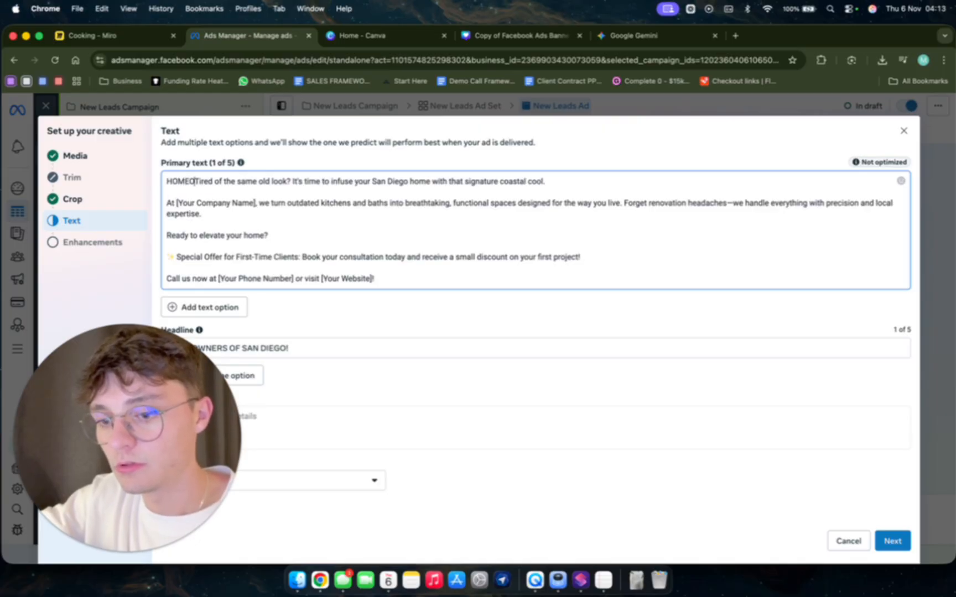
pyautogui.write('S OF SAN DIEGO')
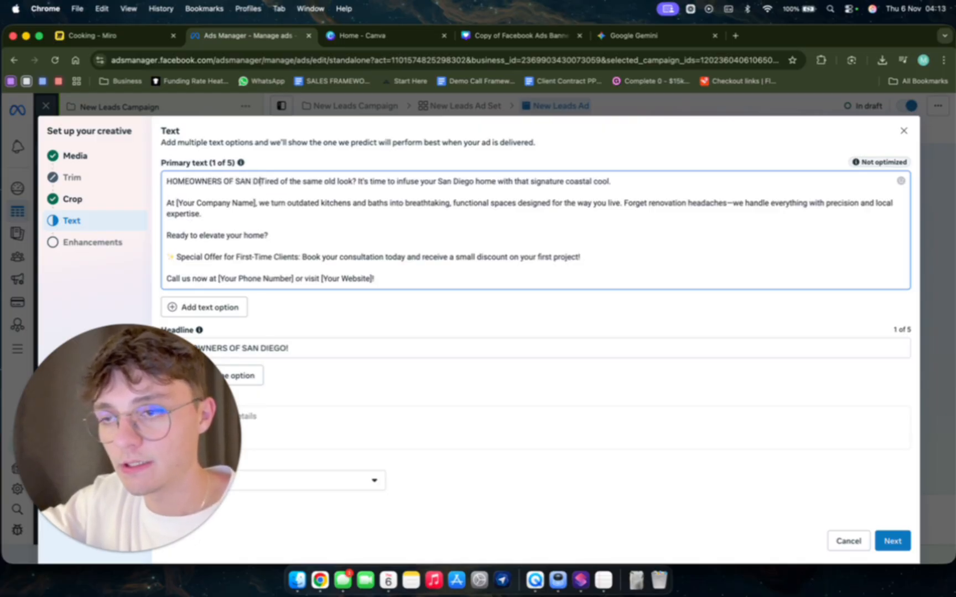
pyautogui.press('Return')
pyautogui.press('Return')
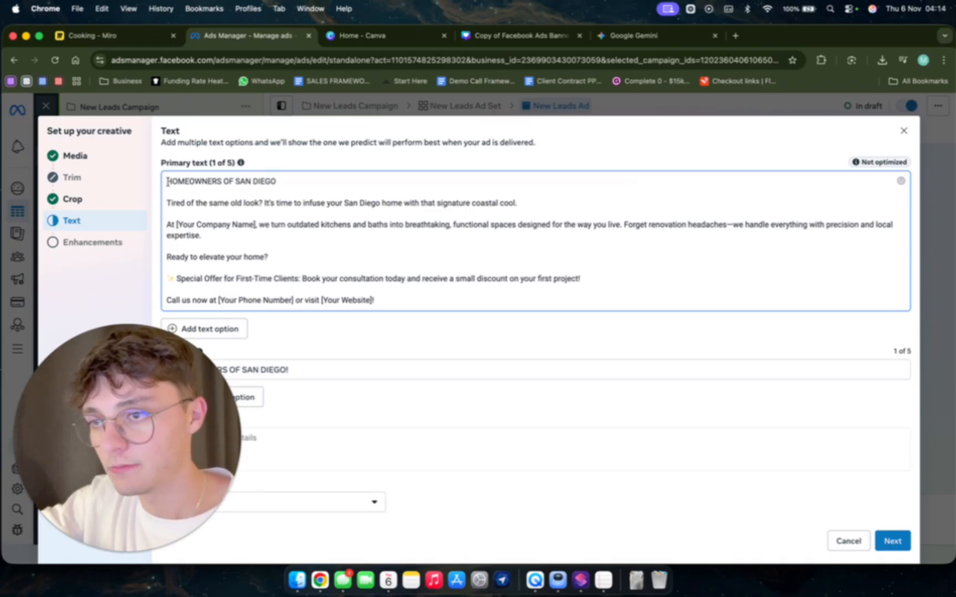
# Place a red alarm light emoji before and after the opening line, spaced from the words.
pyautogui.press('ctrl+super+space')
pyautogui.write('a')
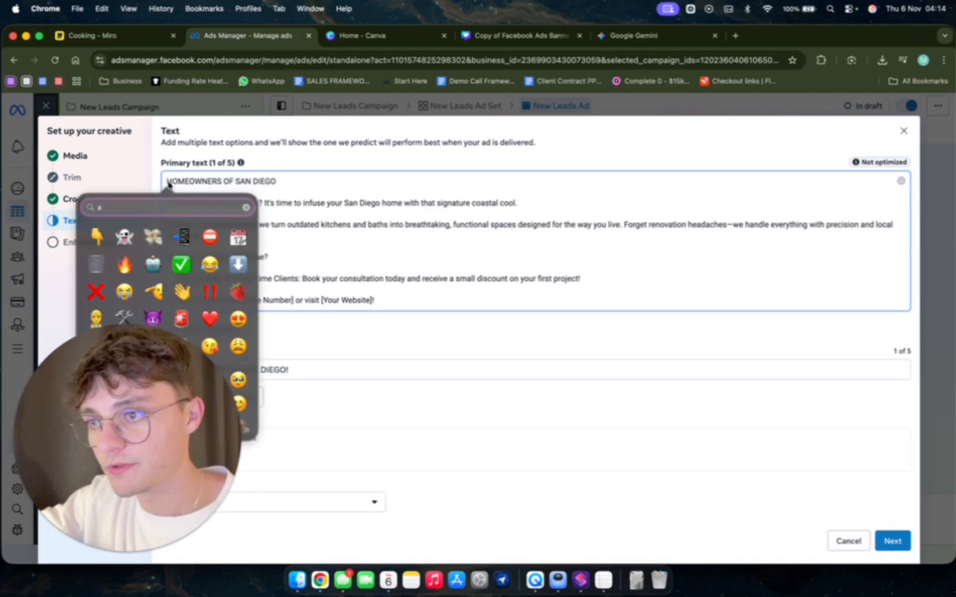
pyautogui.write('ms')
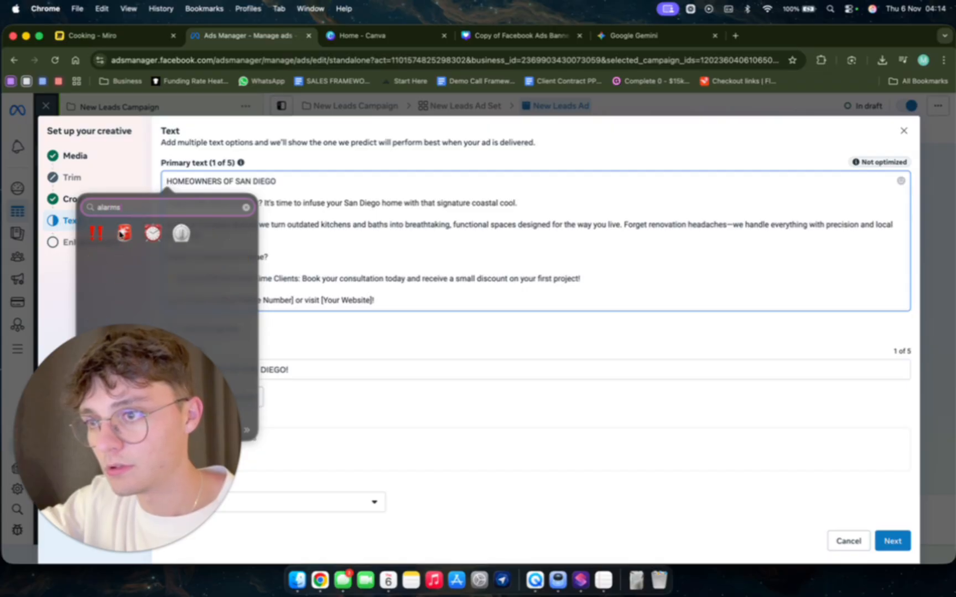
pyautogui.click(124, 234)
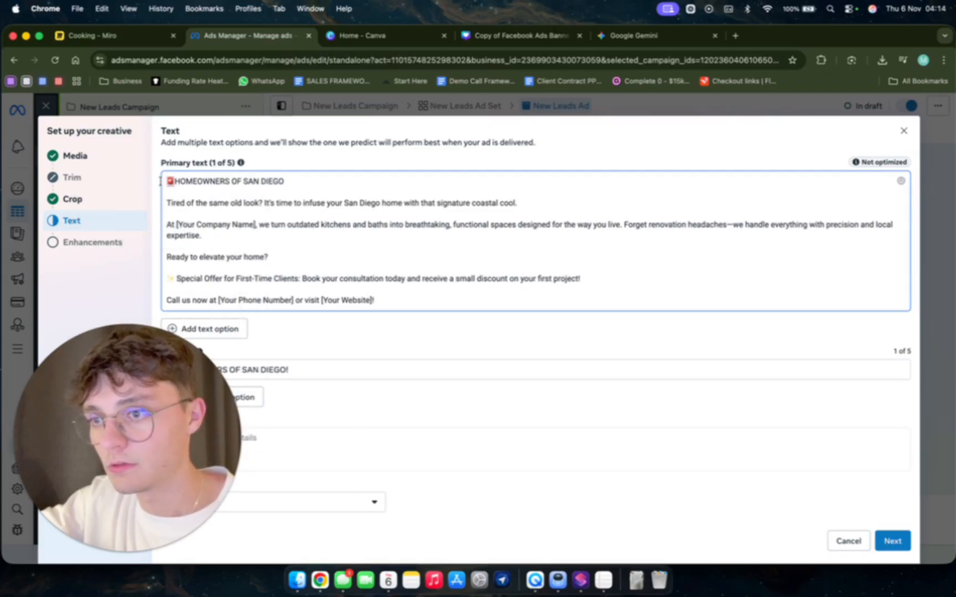
pyautogui.click(320, 179)
pyautogui.write('🚨')
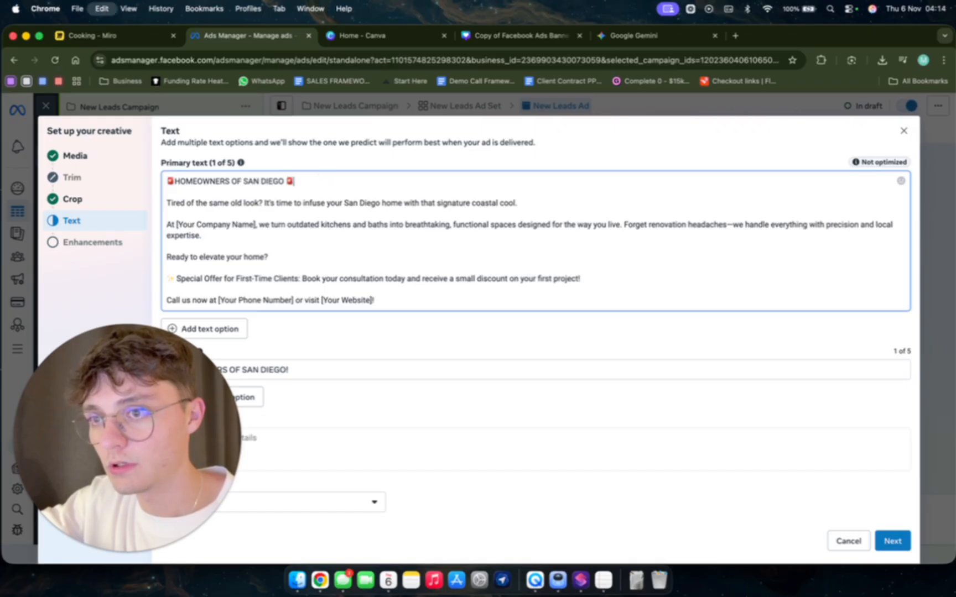
pyautogui.click(173, 183)
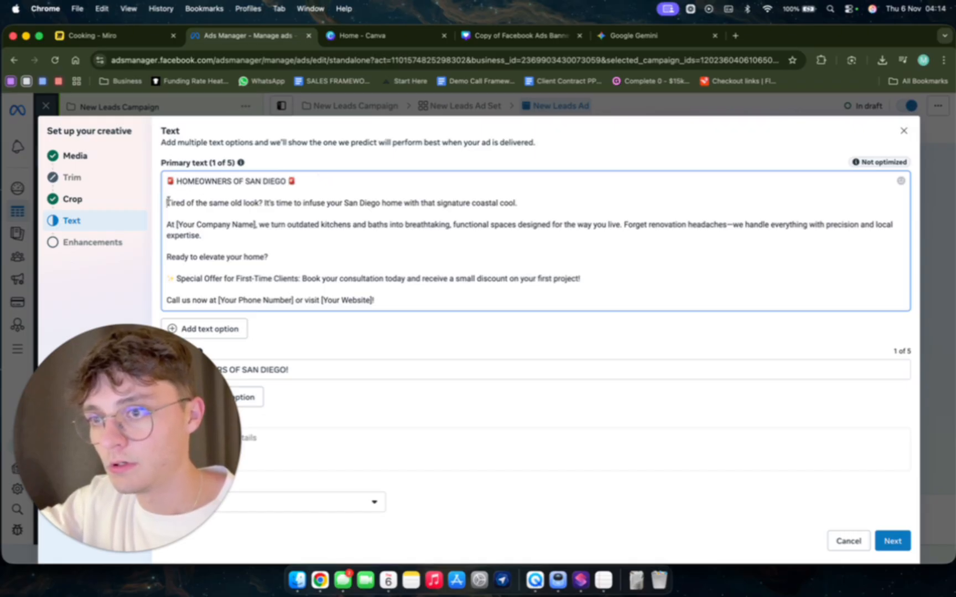
# Insert the sparkles emoji before "It's time to infuse" and replace the [Your Company Name] placeholder with GC Remodelling.
pyautogui.doubleClick(170, 280)
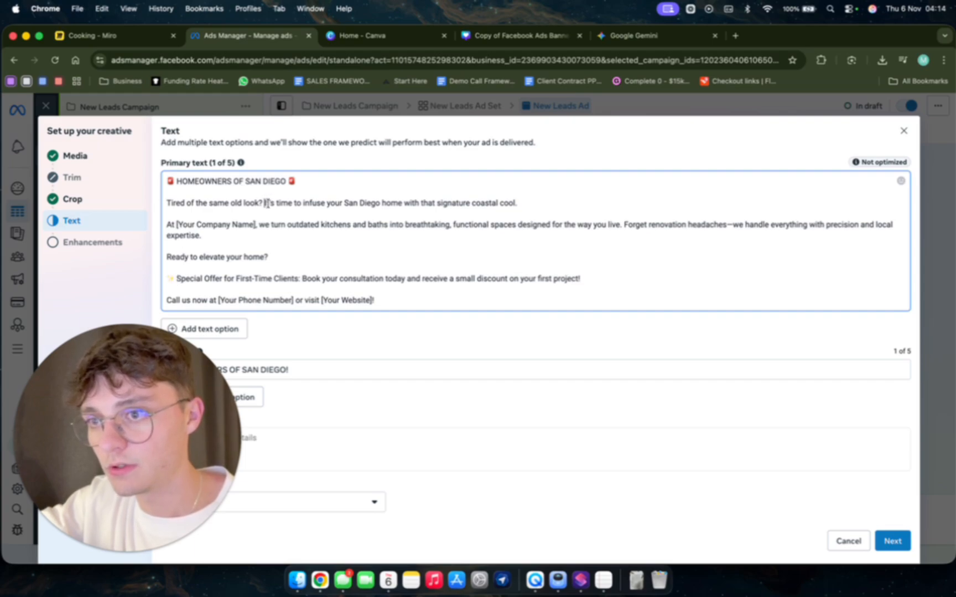
pyautogui.click(267, 203)
pyautogui.write('✨')
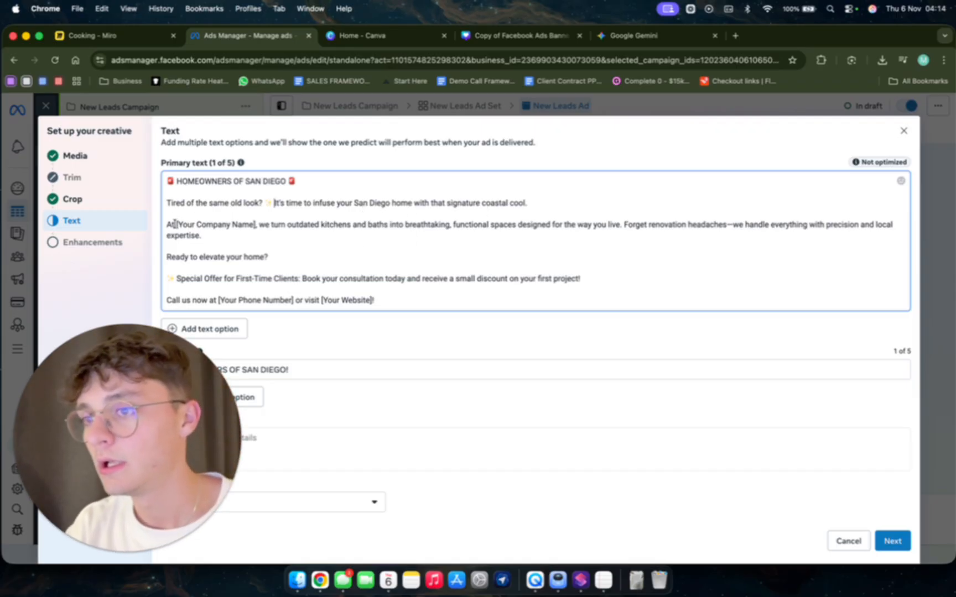
pyautogui.moveTo(174, 223); pyautogui.dragTo(255, 225)
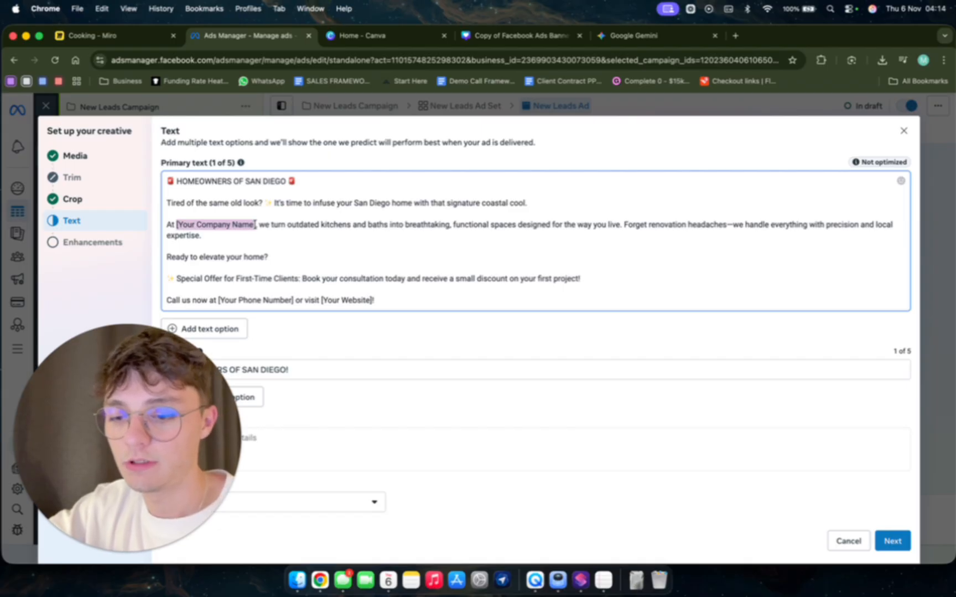
pyautogui.write('GC Rem')
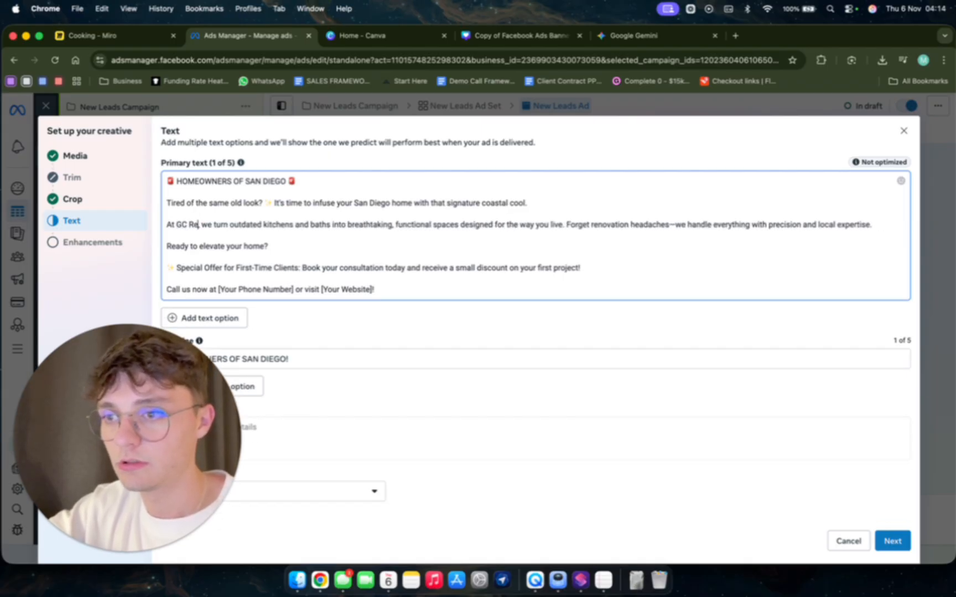
pyautogui.write('odelling')
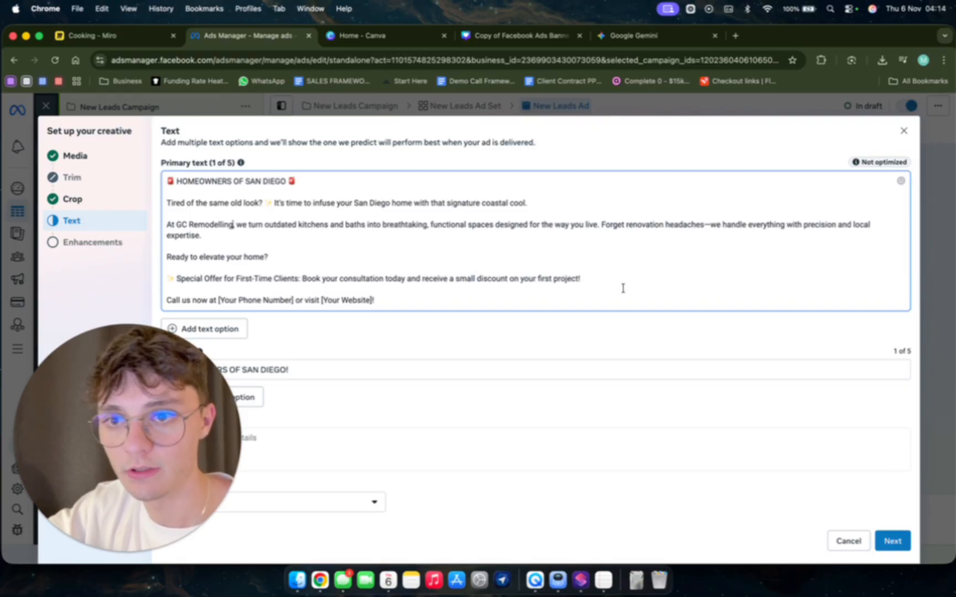
# Set the ad's call to action to Learn more.
pyautogui.scroll(-1, 568, 332)
pyautogui.moveTo(94, 454); pyautogui.dragTo(94, 449)
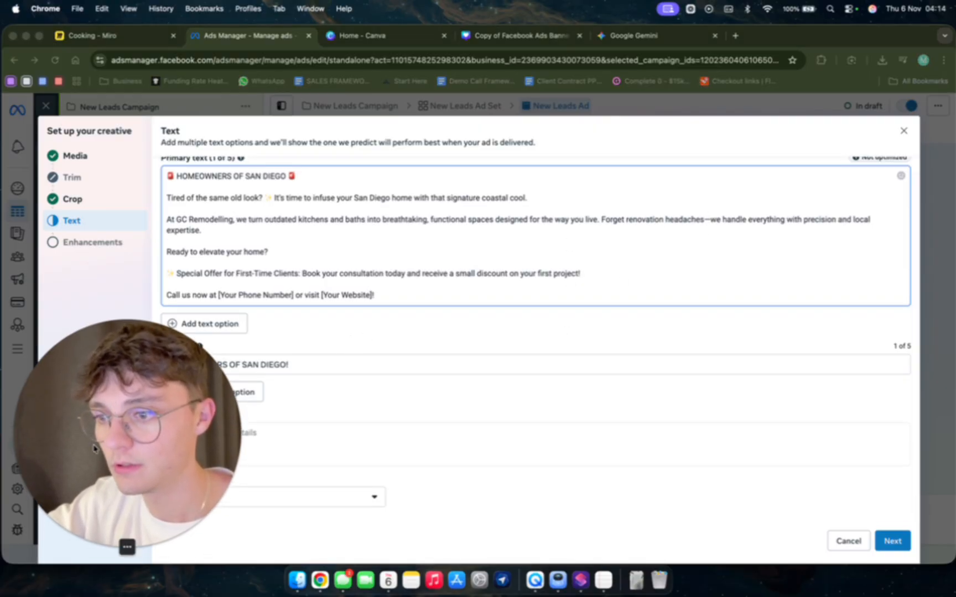
pyautogui.click(113, 548)
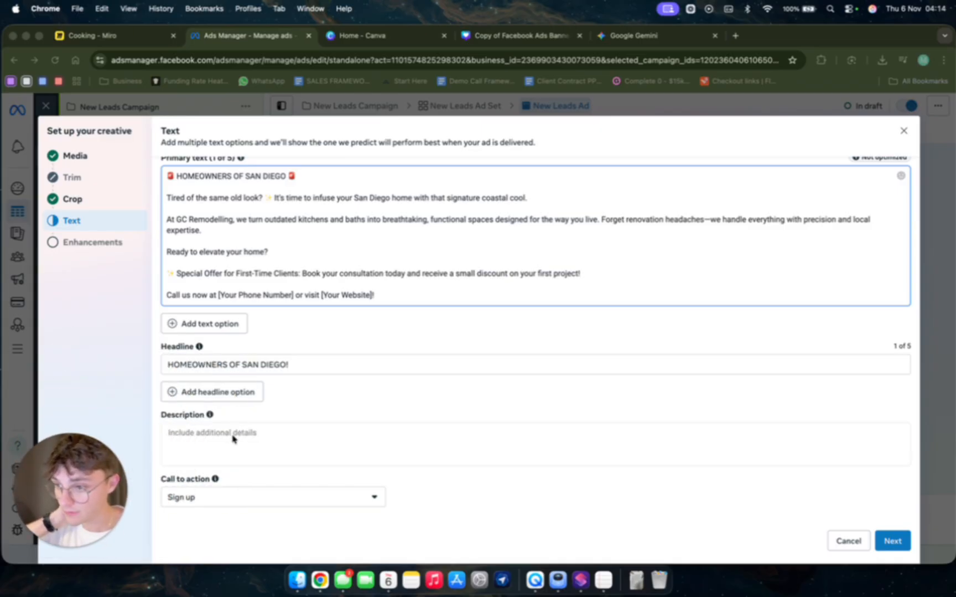
pyautogui.click(231, 497)
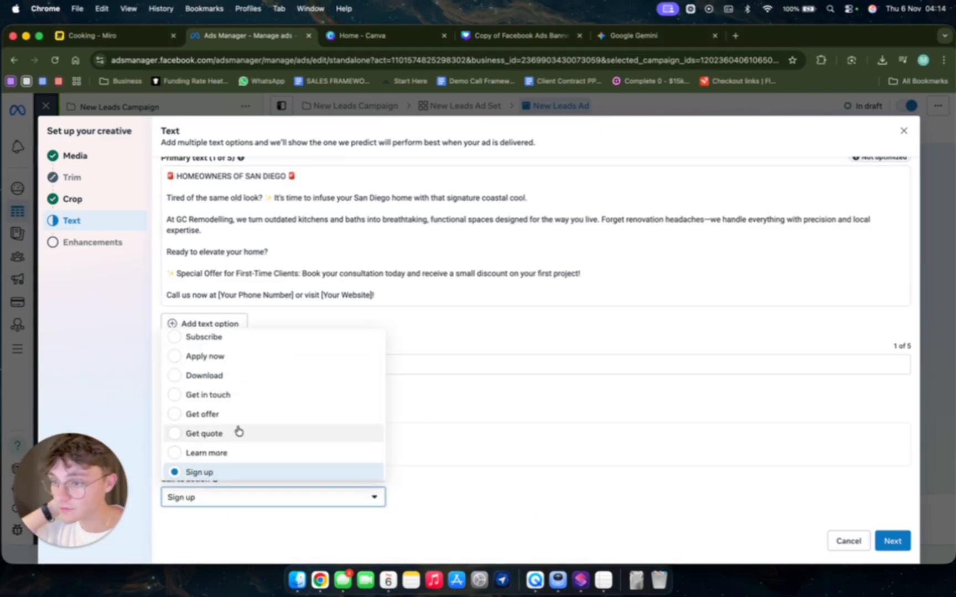
pyautogui.click(235, 459)
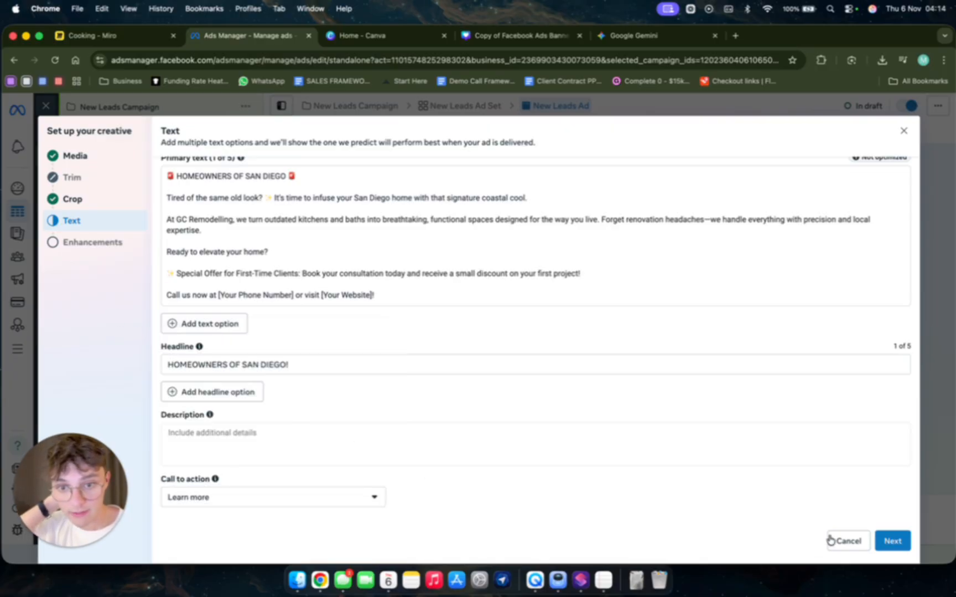
# Continue to the Advantage+ creative enhancements and turn on Enhance CTA.
pyautogui.click(893, 541)
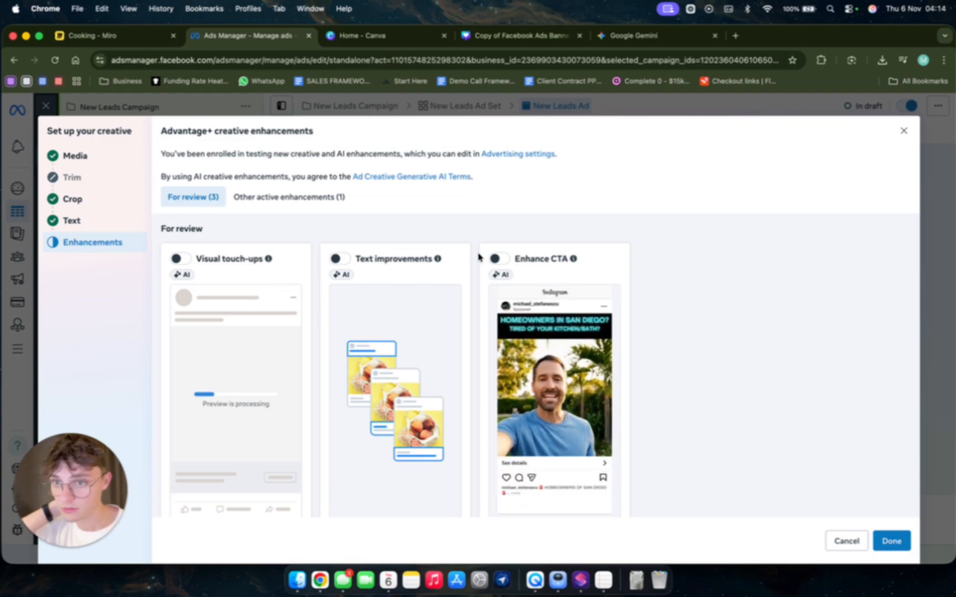
pyautogui.click(498, 259)
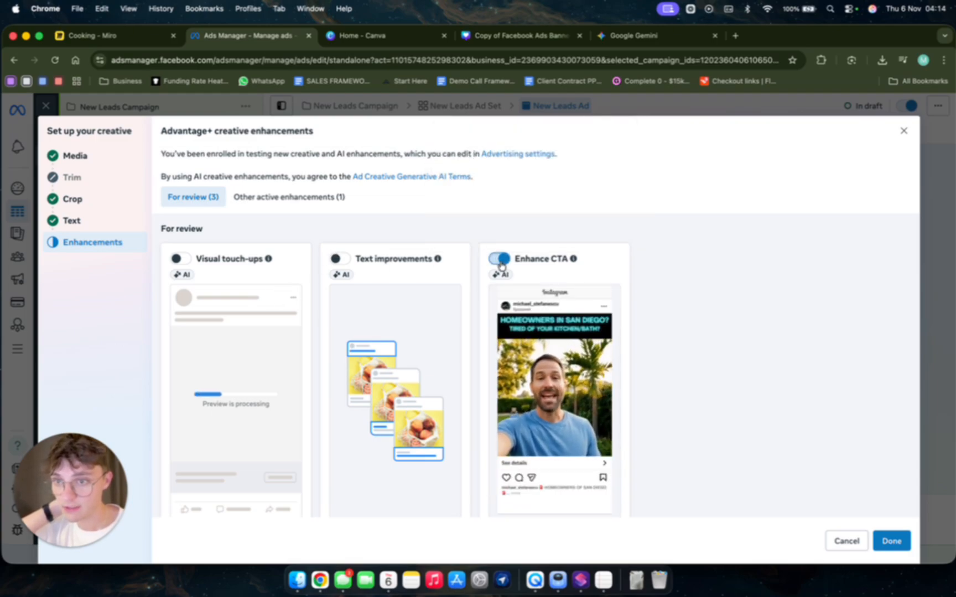
# Leave Visual touch-ups and Text improvements off, turn off Add video effects without giving a reason, and close the creative setup.
pyautogui.click(338, 258)
pyautogui.scroll(-3, 211, 301)
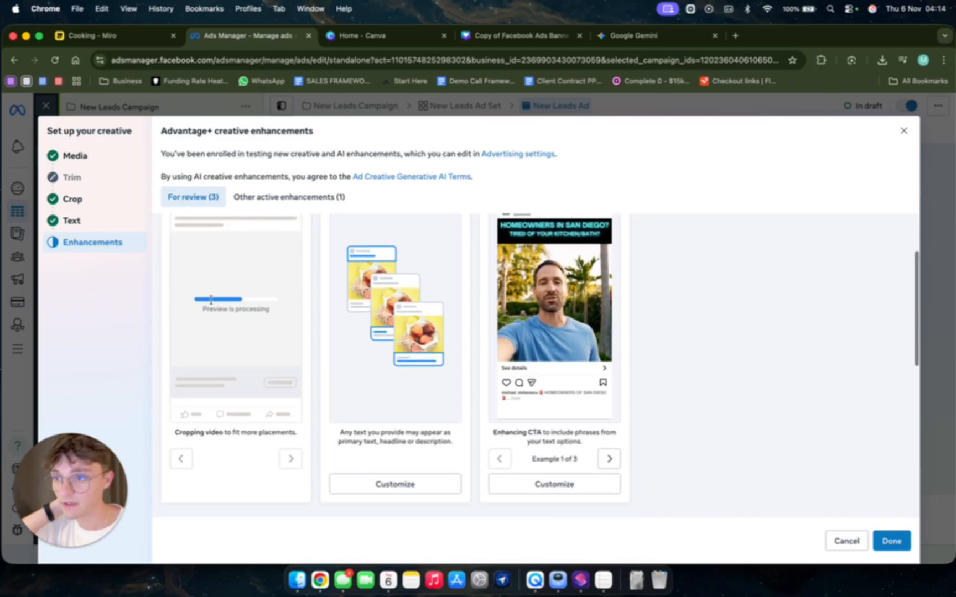
pyautogui.scroll(3, 211, 301)
pyautogui.click(179, 259)
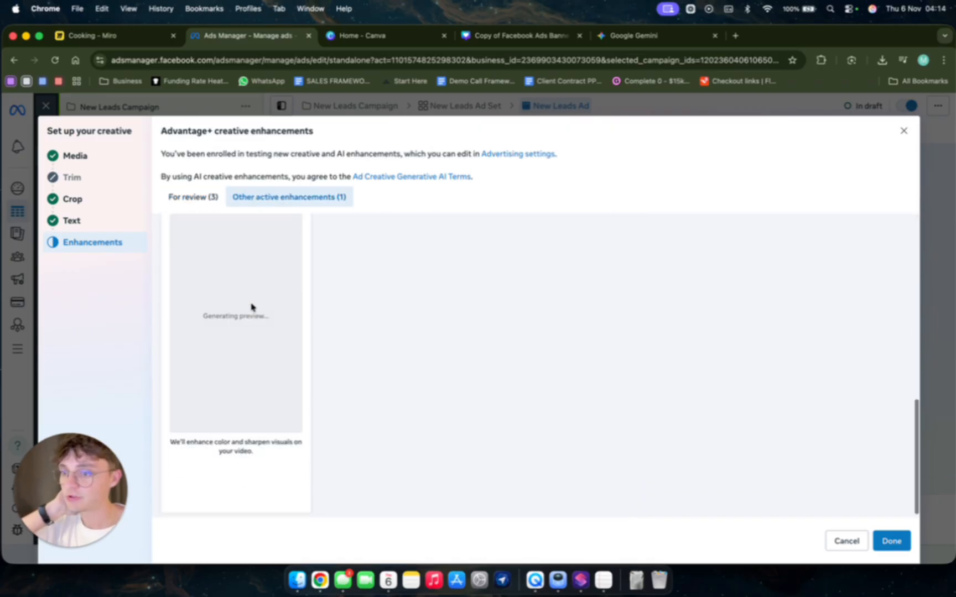
pyautogui.scroll(4, 261, 380)
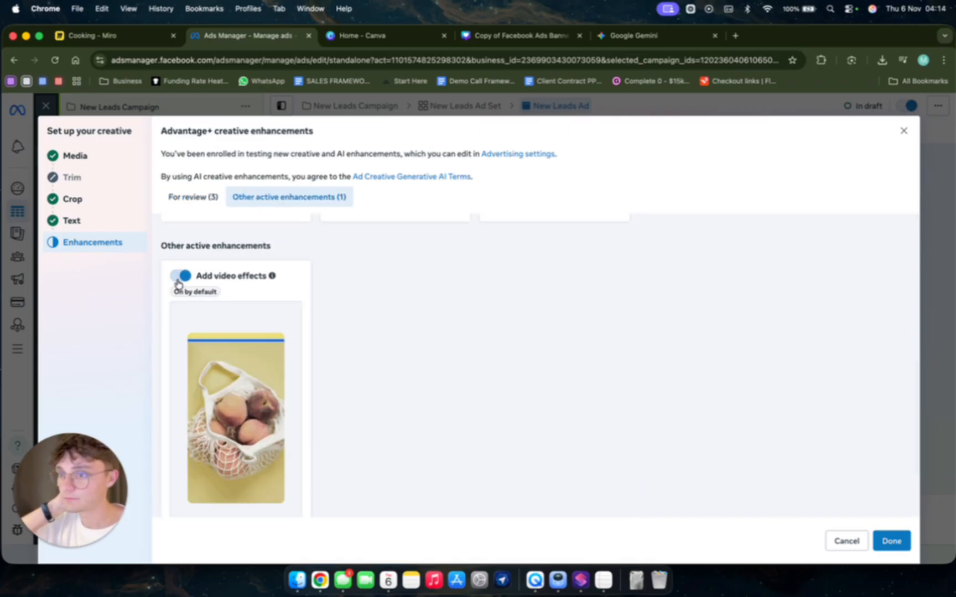
pyautogui.click(179, 278)
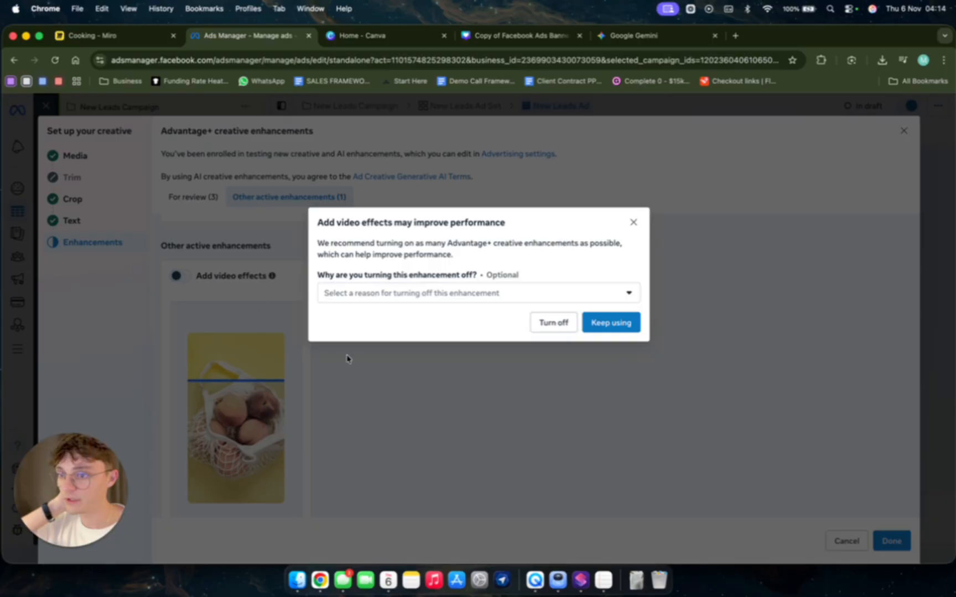
pyautogui.click(554, 323)
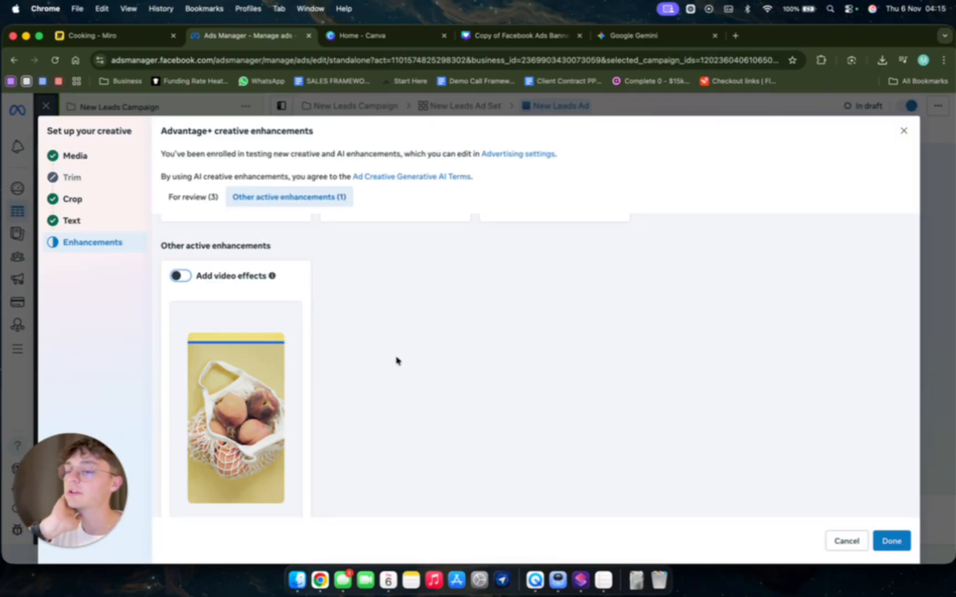
pyautogui.scroll(-4, 339, 439)
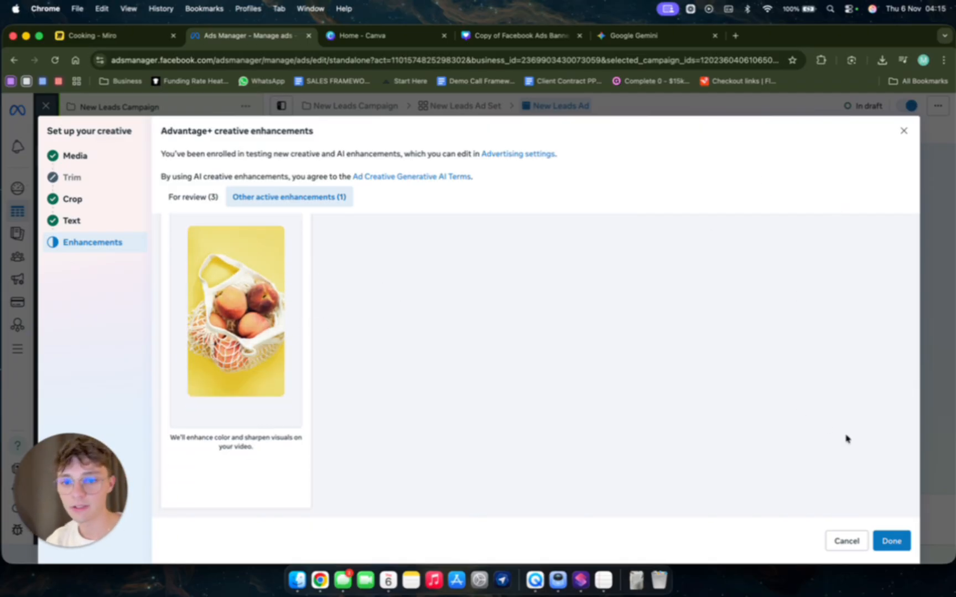
pyautogui.click(905, 130)
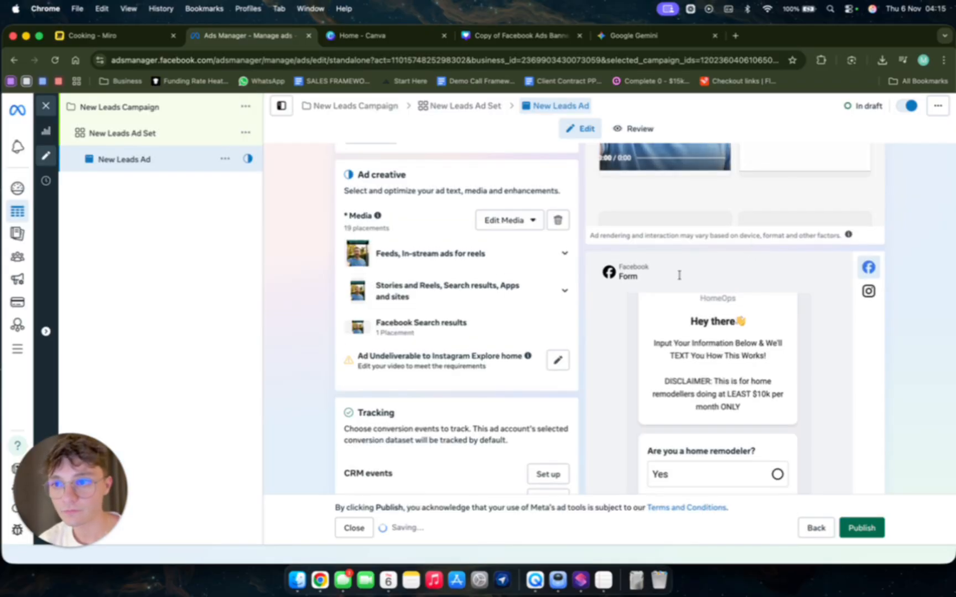
# Review the ad's creative, enhancement and tracking settings, and dismiss the payment method dialog without adding one.
pyautogui.scroll(-5, 487, 395)
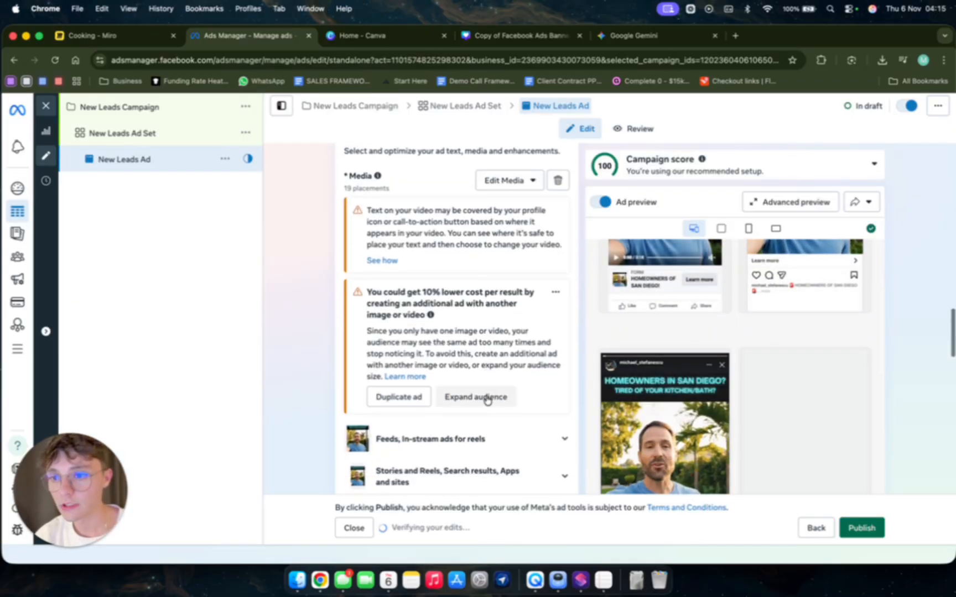
pyautogui.scroll(-10, 468, 396)
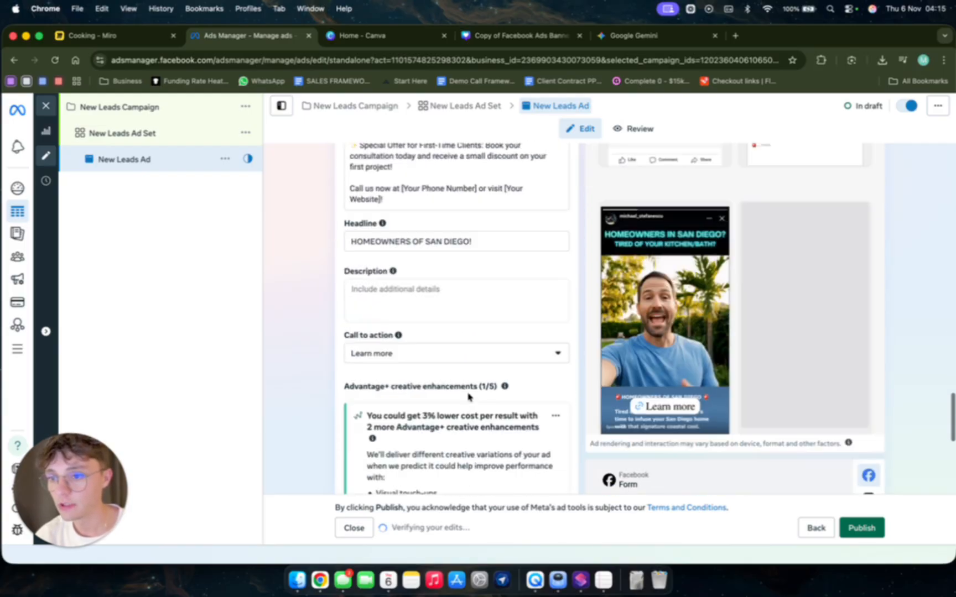
pyautogui.scroll(-5, 468, 397)
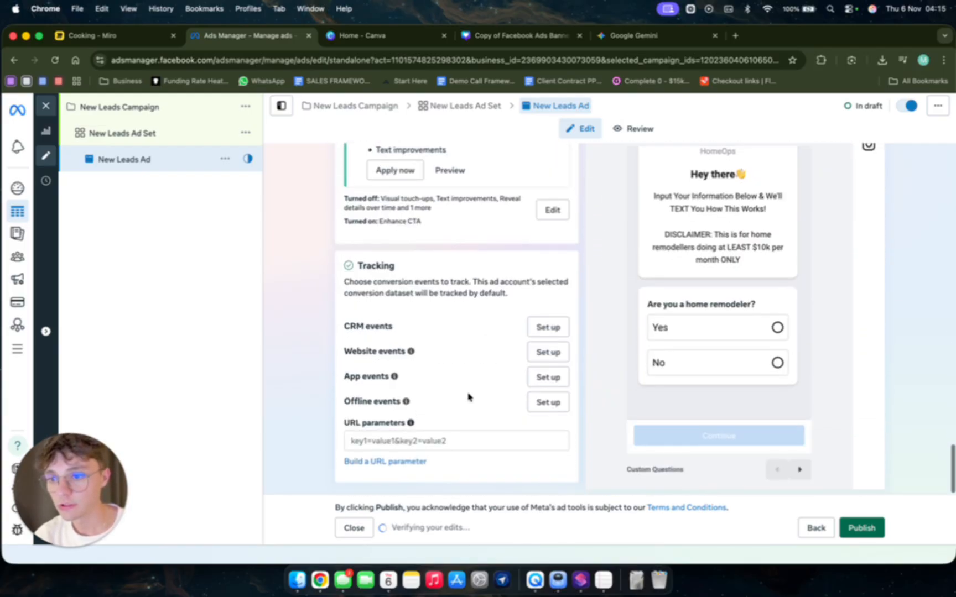
pyautogui.scroll(3, 468, 397)
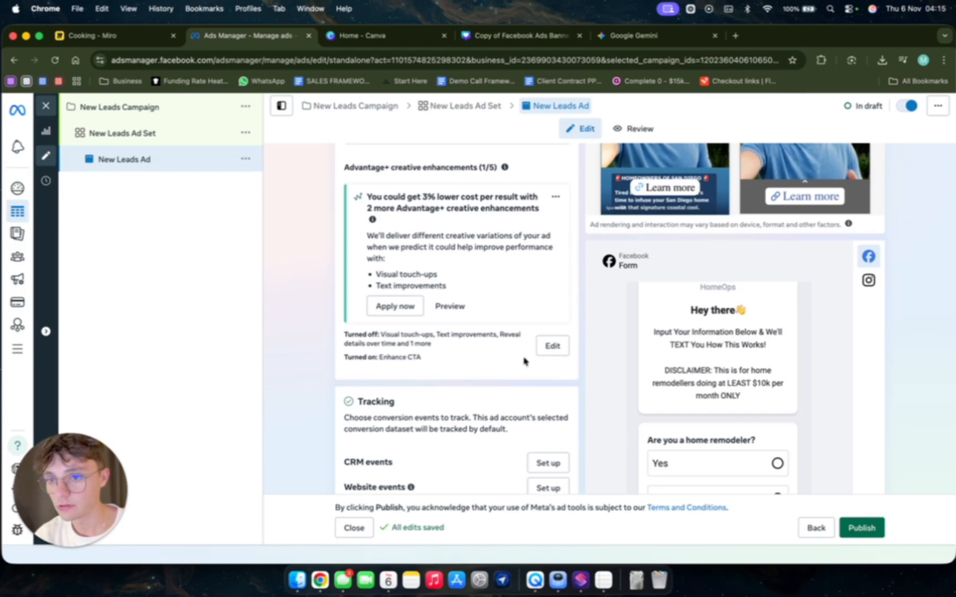
pyautogui.scroll(10, 524, 362)
pyautogui.scroll(10, 524, 361)
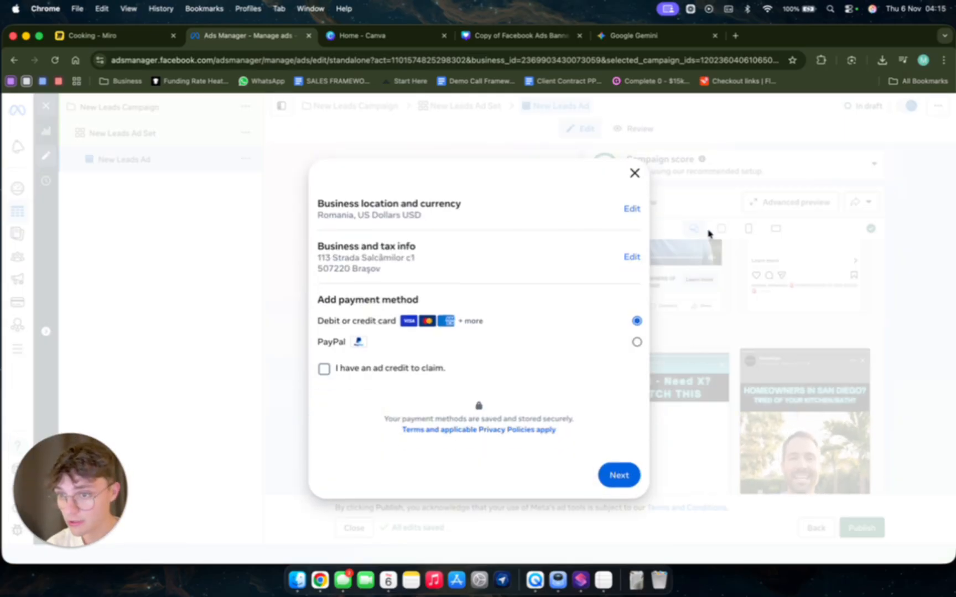
pyautogui.click(633, 175)
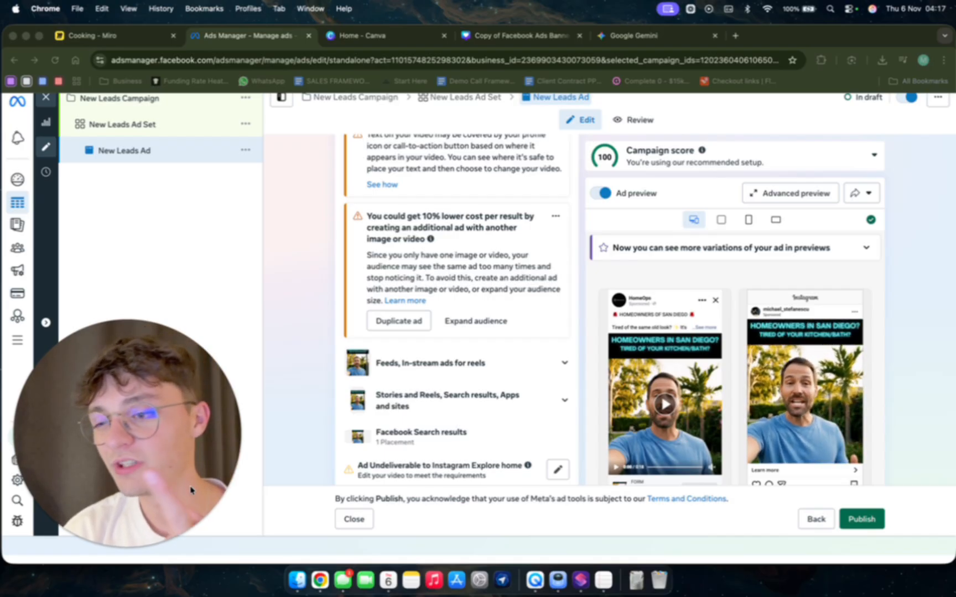
# Examine the ad preview with the full primary text expanded in the Facebook Feed version.
pyautogui.moveTo(102, 555)
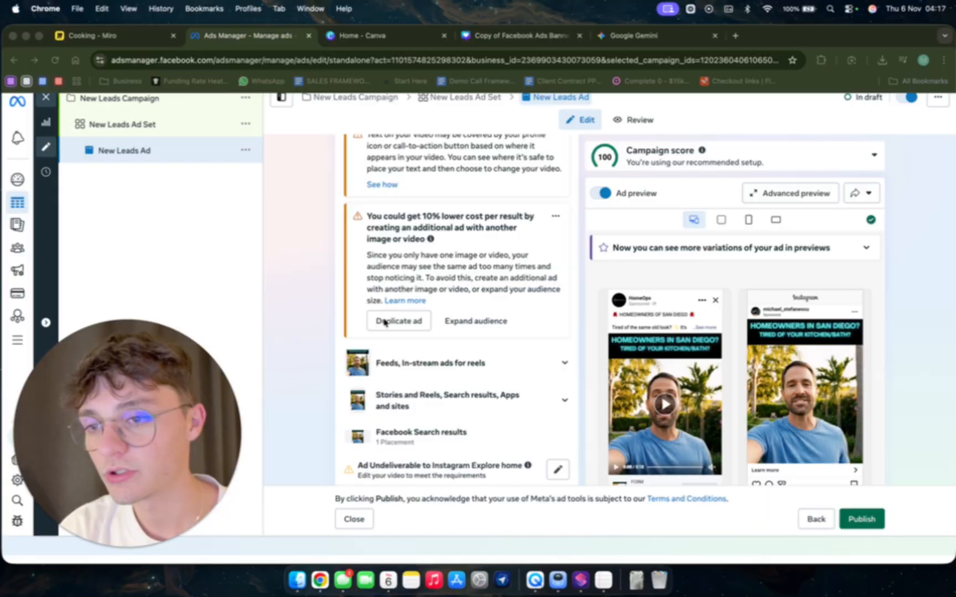
pyautogui.scroll(20, 443, 316)
pyautogui.scroll(2, 444, 316)
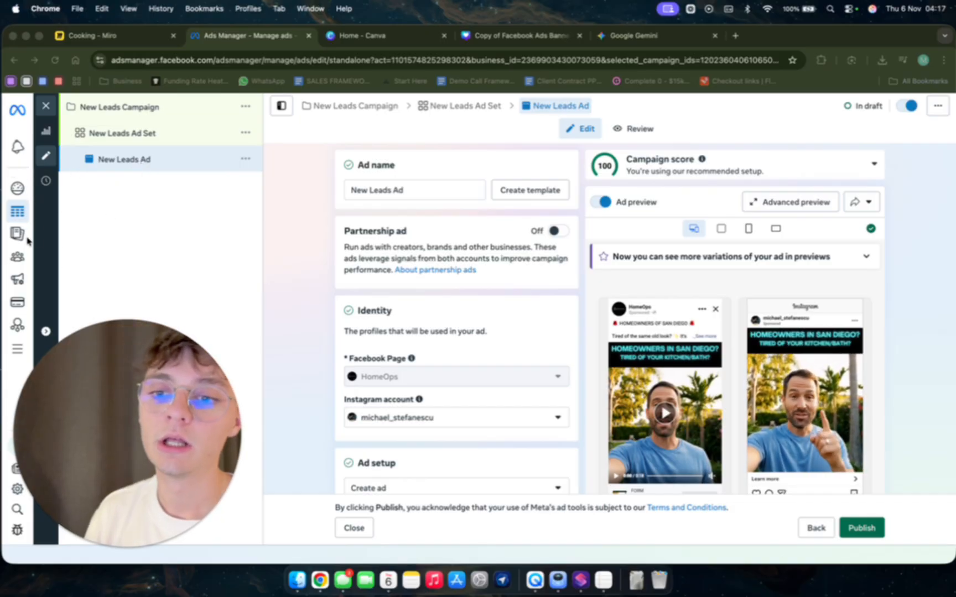
pyautogui.scroll(-1, 655, 387)
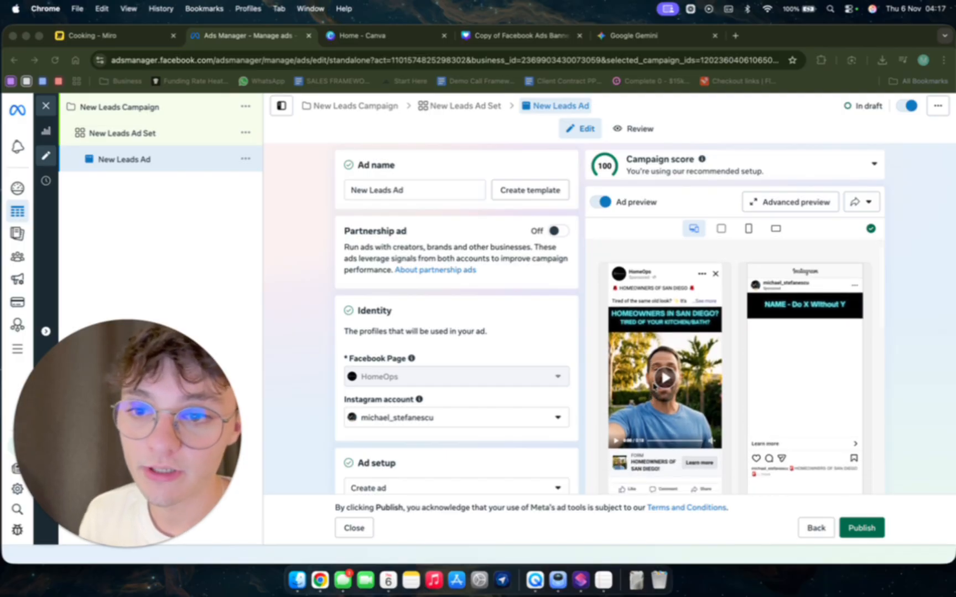
pyautogui.click(701, 302)
pyautogui.scroll(-1, 611, 416)
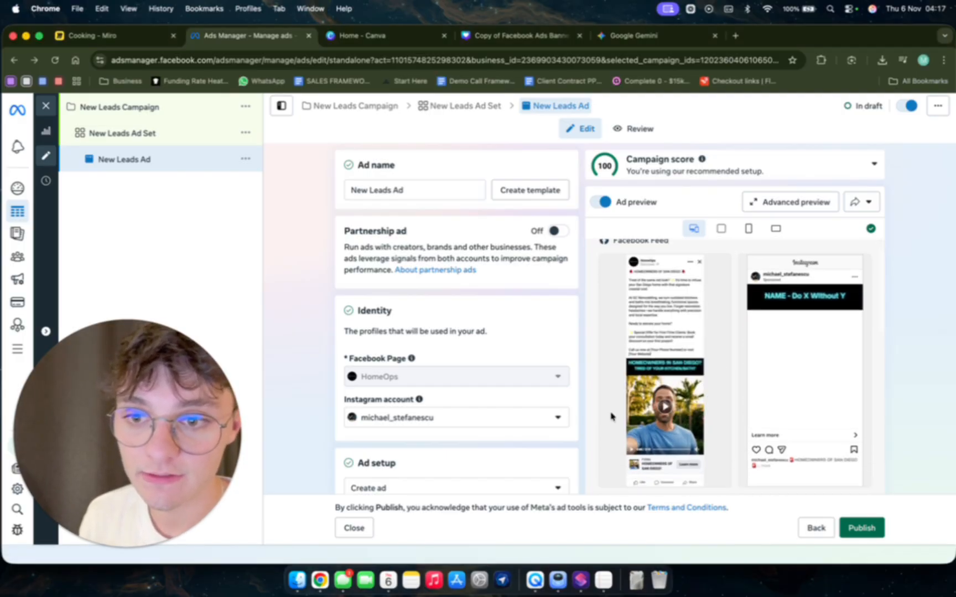
pyautogui.scroll(-1, 611, 416)
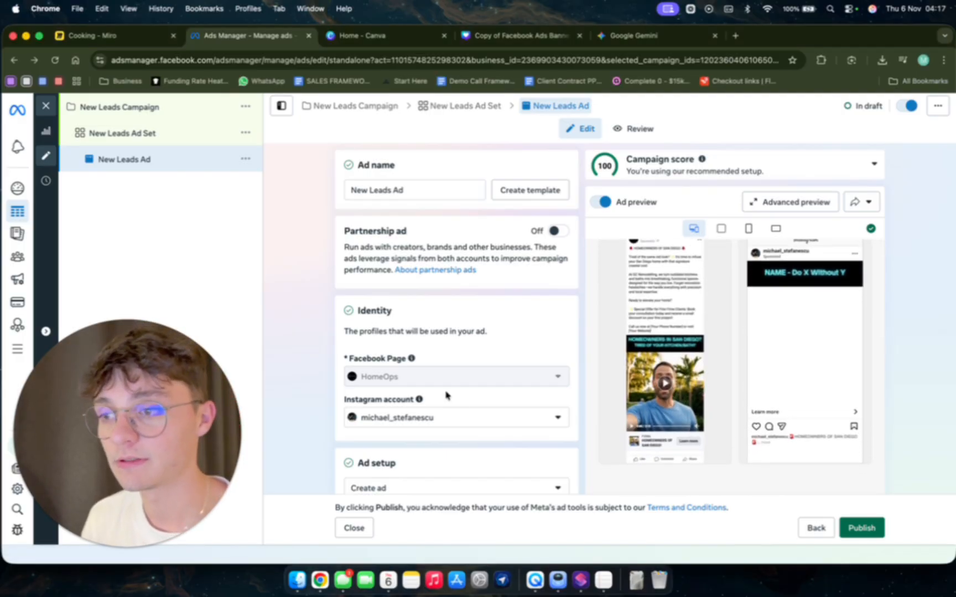